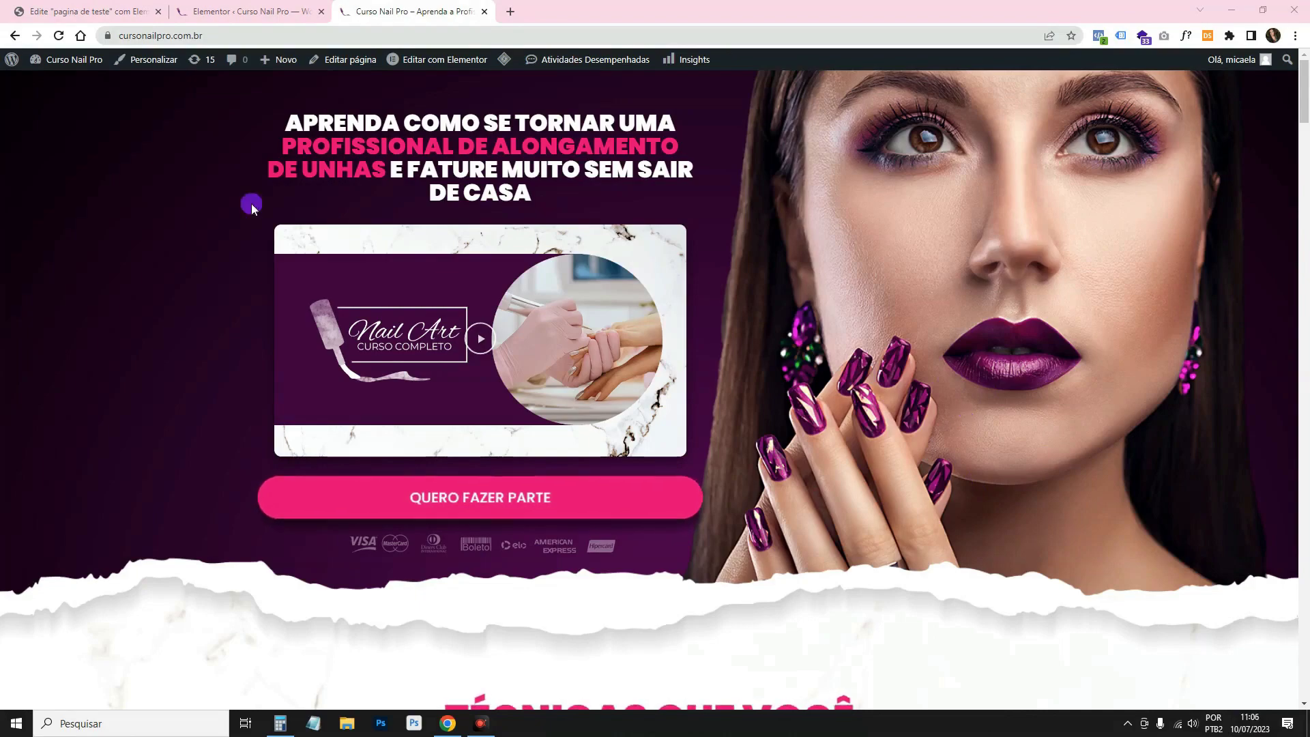
Look through the nail course sales page from its hero section down to the footer and back
{"action": "scroll", "coordinate": [865, 355], "scroll_direction": "down", "scroll_amount": 20}
{"action": "scroll", "coordinate": [819, 356], "scroll_direction": "down", "scroll_amount": 20}
{"action": "scroll", "coordinate": [819, 356], "scroll_direction": "down", "scroll_amount": 20}
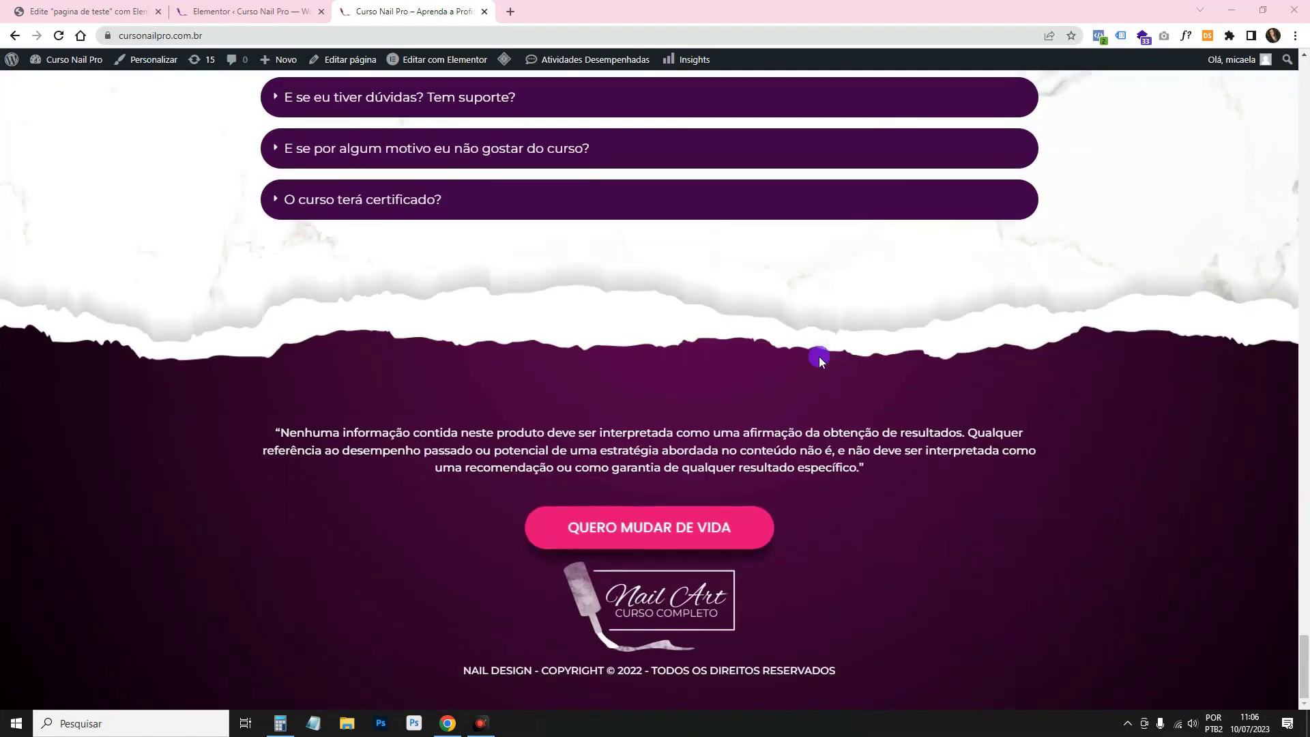
{"action": "scroll", "coordinate": [819, 356], "scroll_direction": "up", "scroll_amount": 15}
{"action": "scroll", "coordinate": [819, 356], "scroll_direction": "up", "scroll_amount": 15}
{"action": "scroll", "coordinate": [819, 357], "scroll_direction": "up", "scroll_amount": 20}
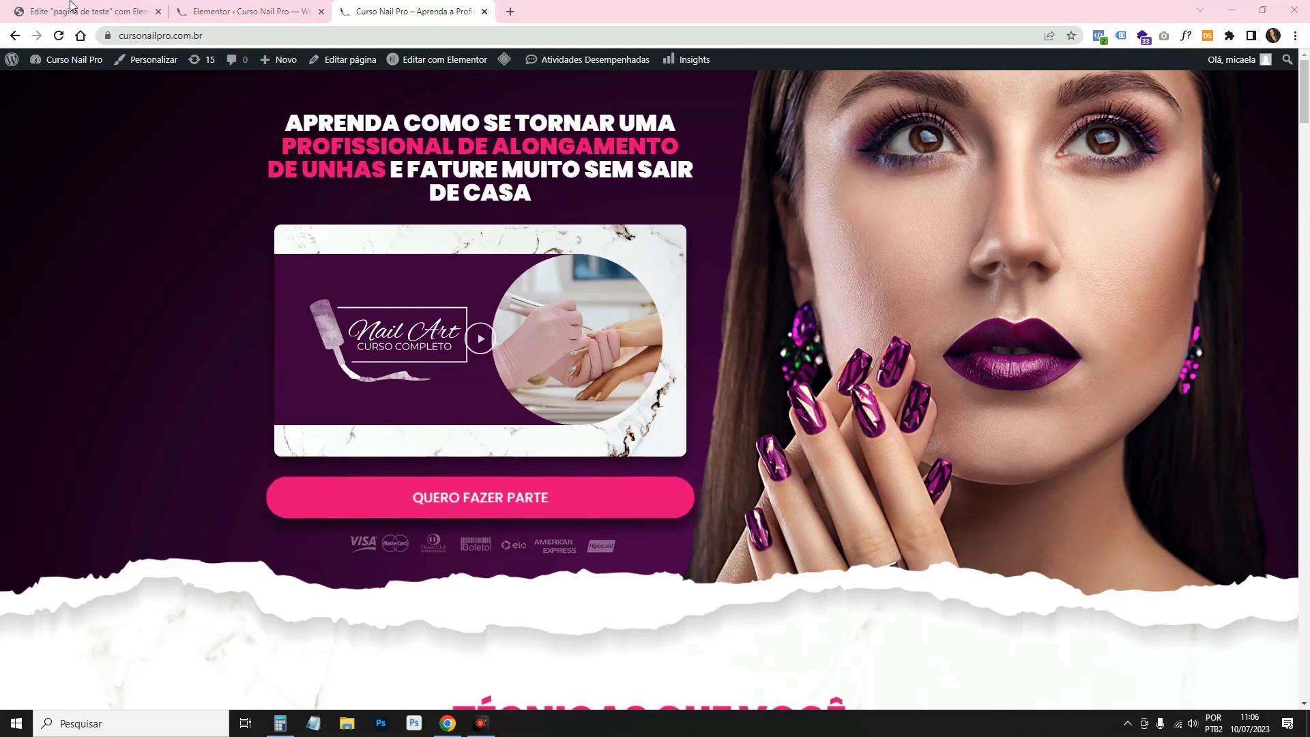
Check which container structures the test page's editor offers, and close the chooser without adding one
{"action": "left_click", "coordinate": [303, 8]}
{"action": "left_click", "coordinate": [106, 5]}
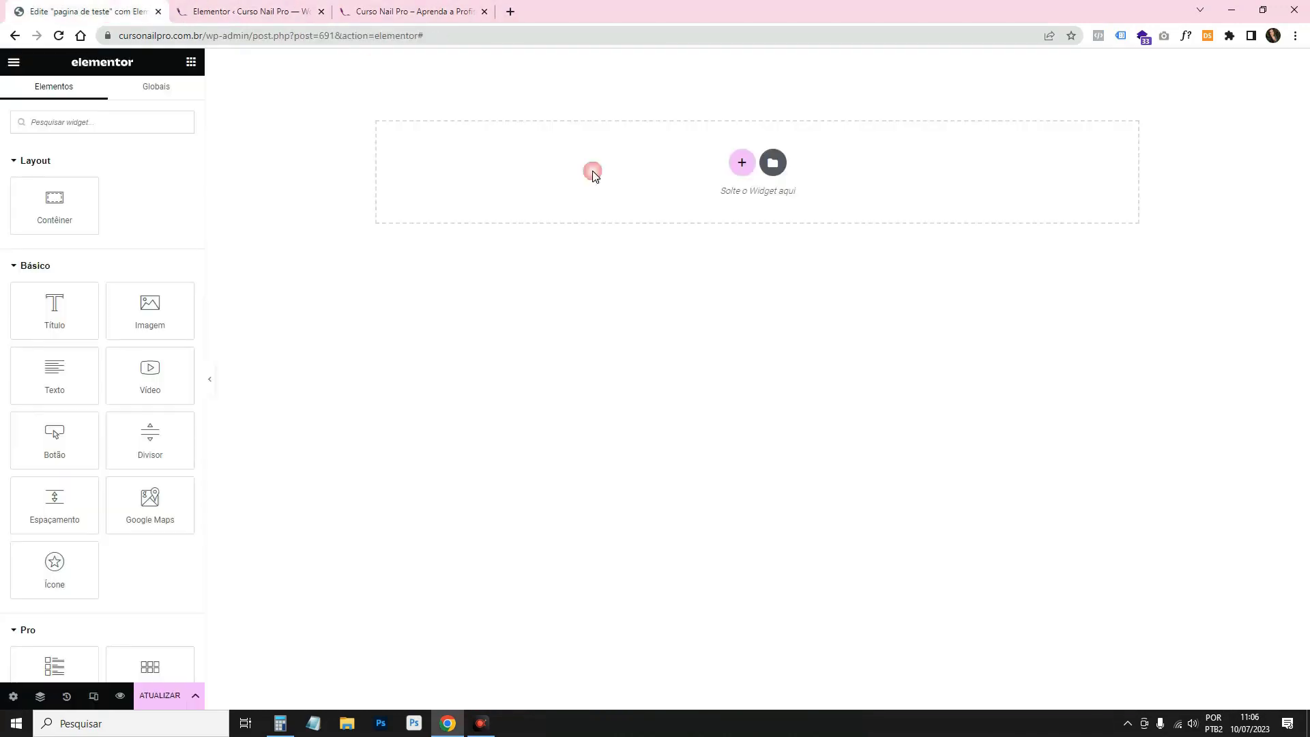
{"action": "left_click", "coordinate": [743, 164]}
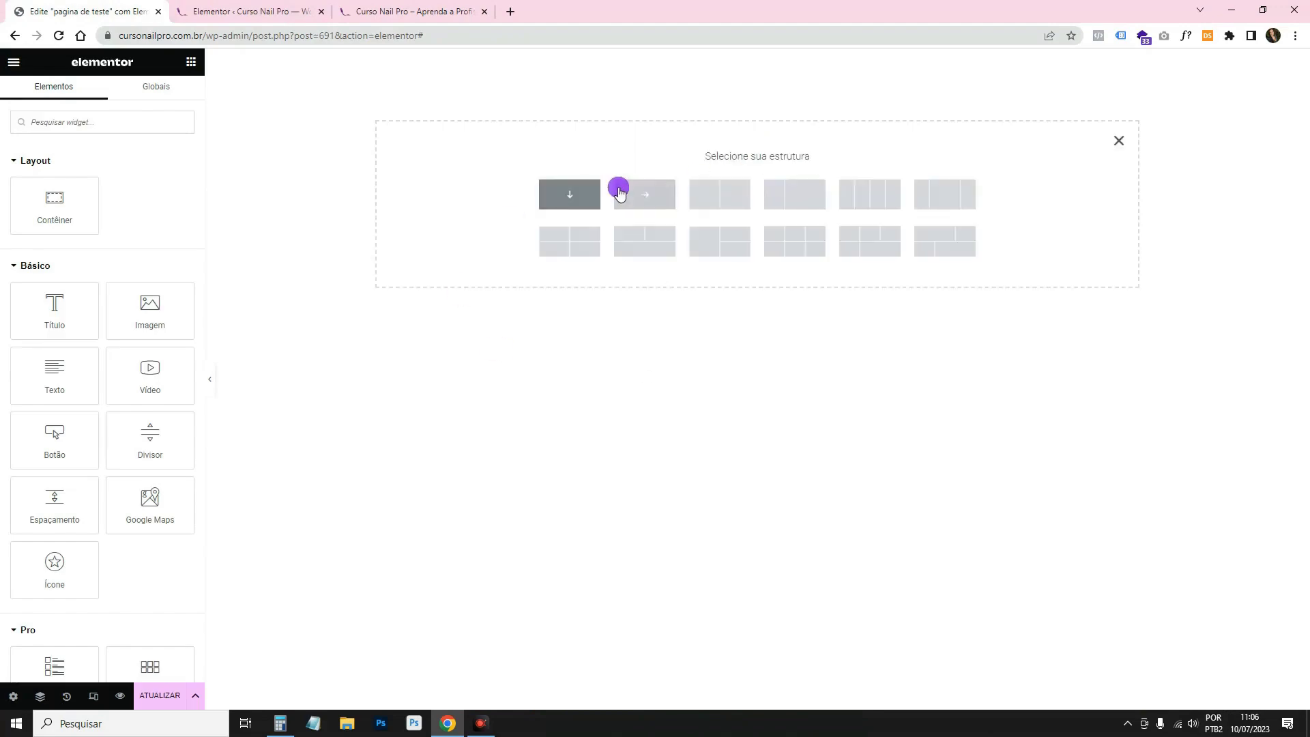
{"action": "left_click", "coordinate": [1117, 140]}
Set the Grid Container experiment to Ativo in the Elementor settings and save the changes
{"action": "left_click", "coordinate": [235, 6]}
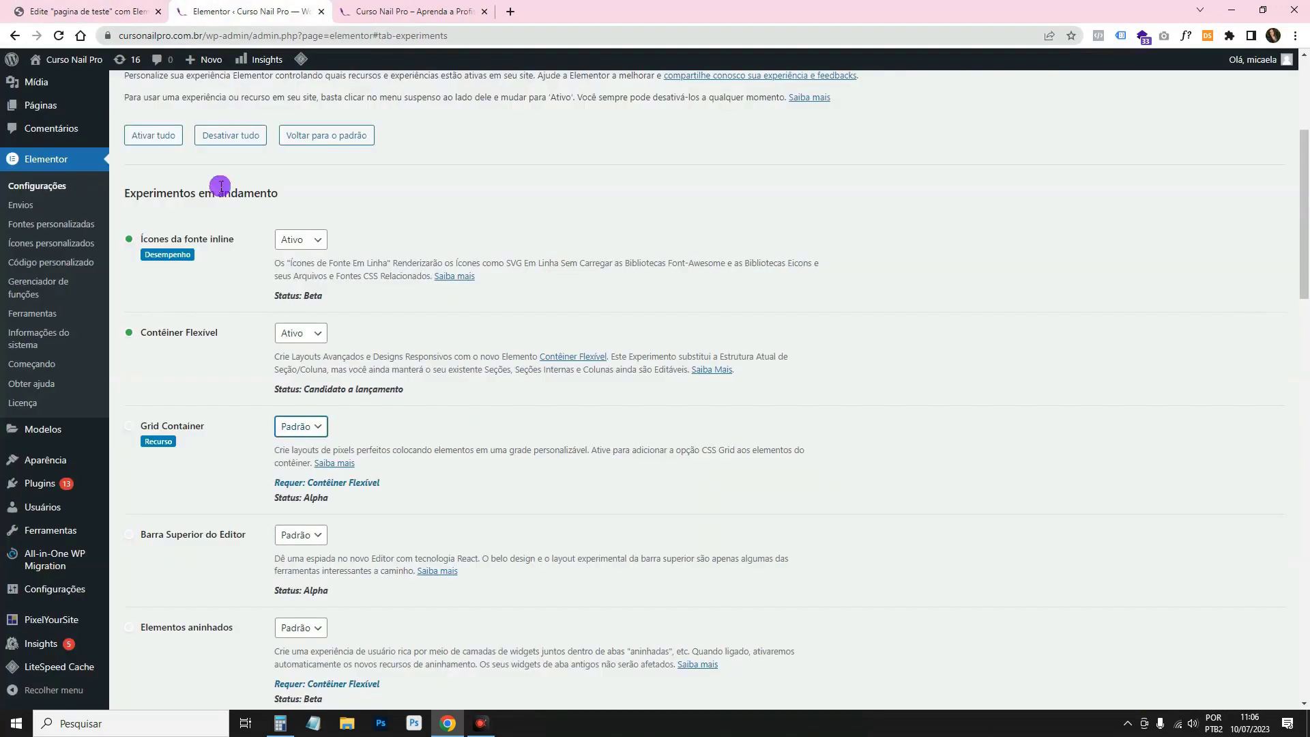
{"action": "scroll", "coordinate": [43, 186], "scroll_direction": "up", "scroll_amount": 4}
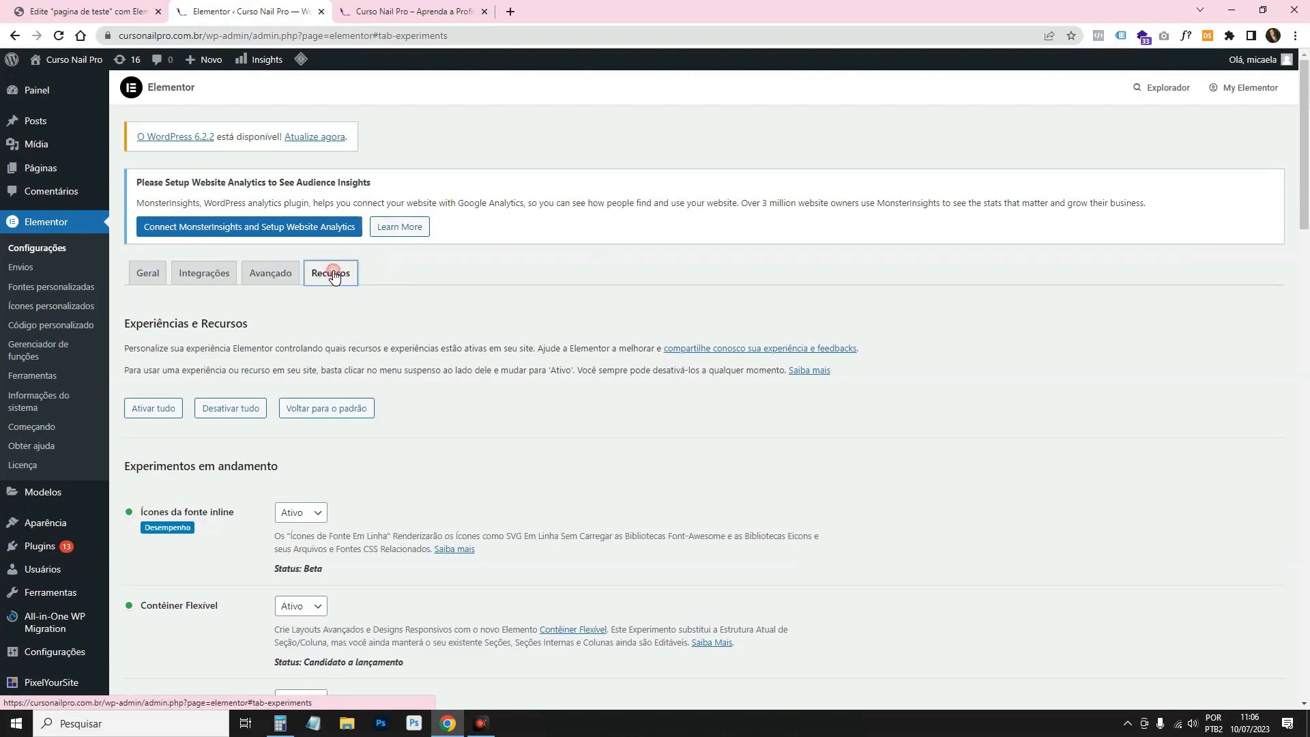
{"action": "scroll", "coordinate": [468, 338], "scroll_direction": "down", "scroll_amount": 5}
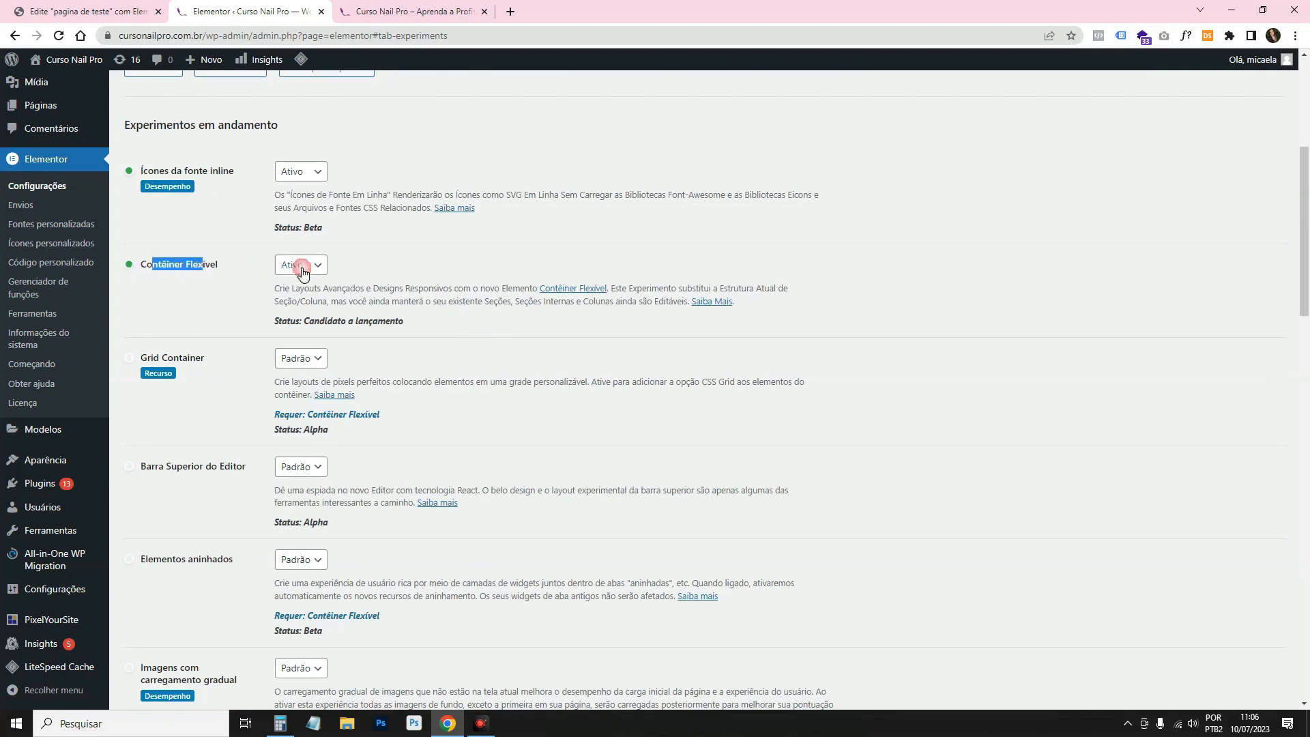
{"action": "left_click_drag", "start_coordinate": [140, 357], "coordinate": [146, 363]}
{"action": "left_click", "coordinate": [301, 360]}
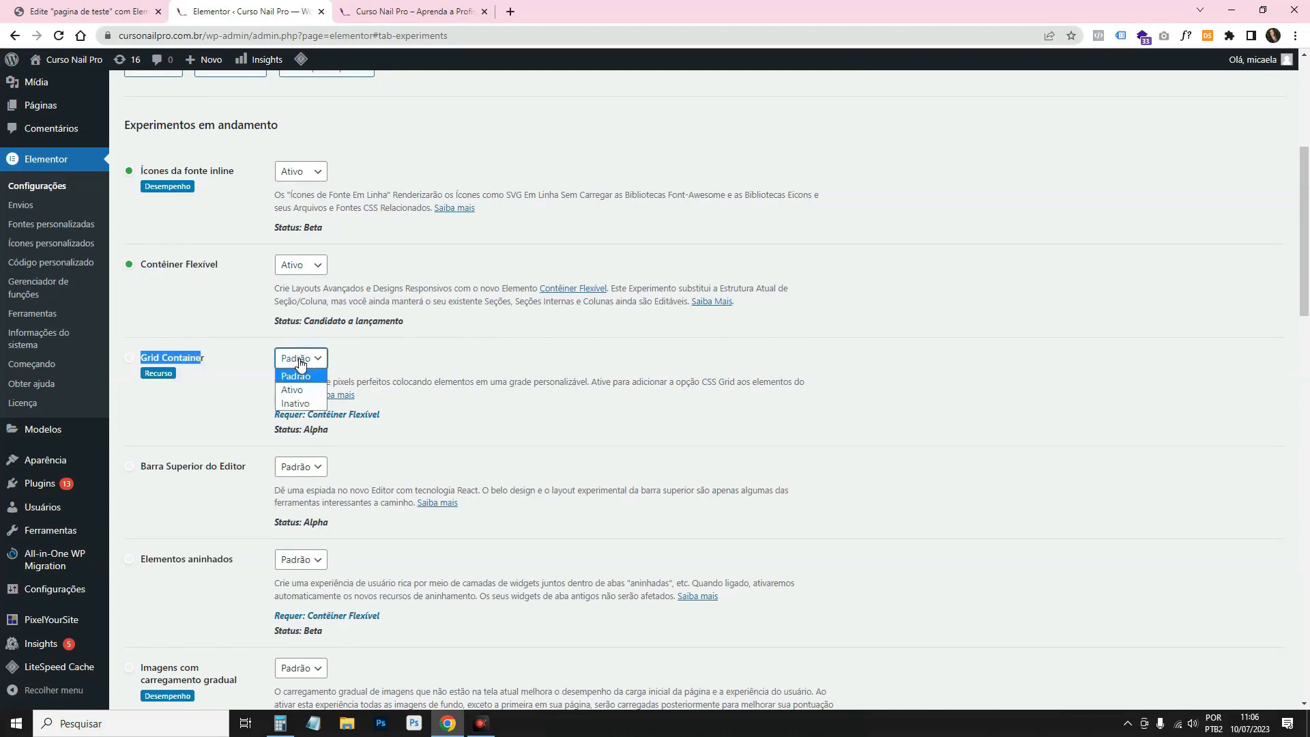
{"action": "left_click", "coordinate": [306, 389]}
{"action": "scroll", "coordinate": [354, 377], "scroll_direction": "down", "scroll_amount": 20}
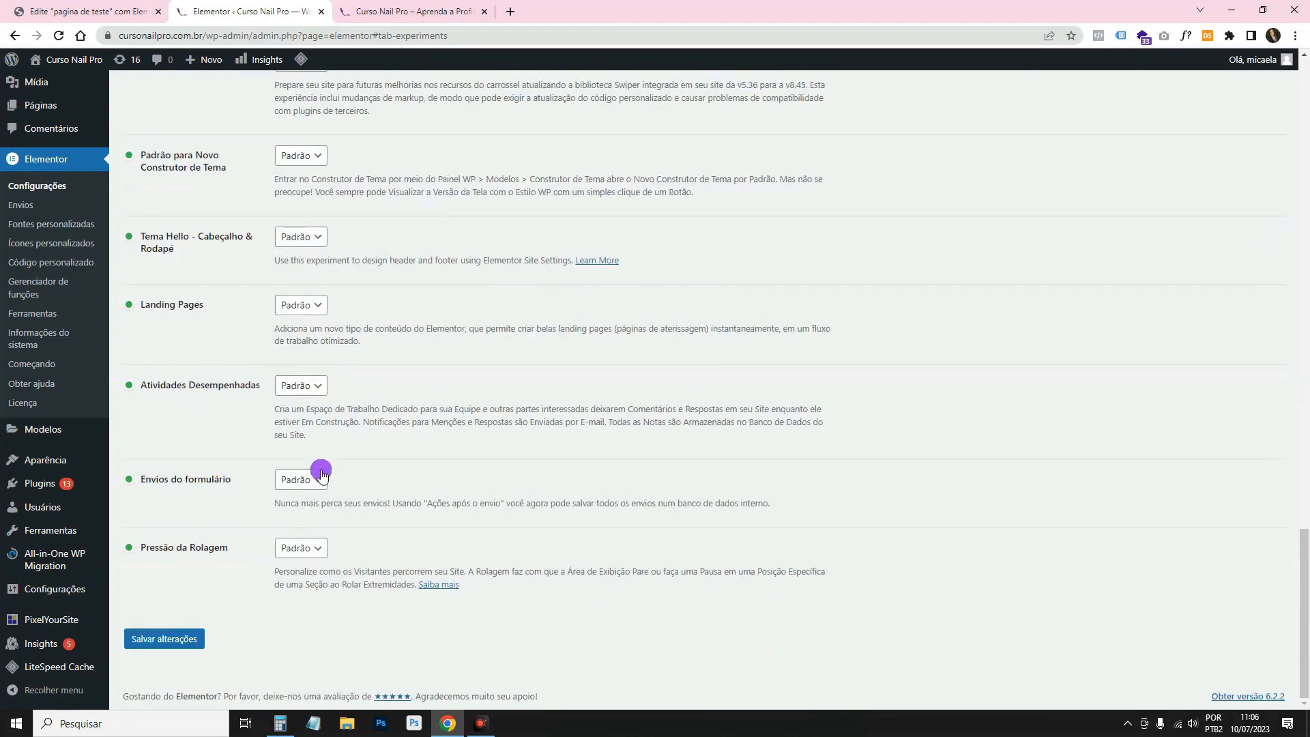
{"action": "left_click", "coordinate": [187, 644]}
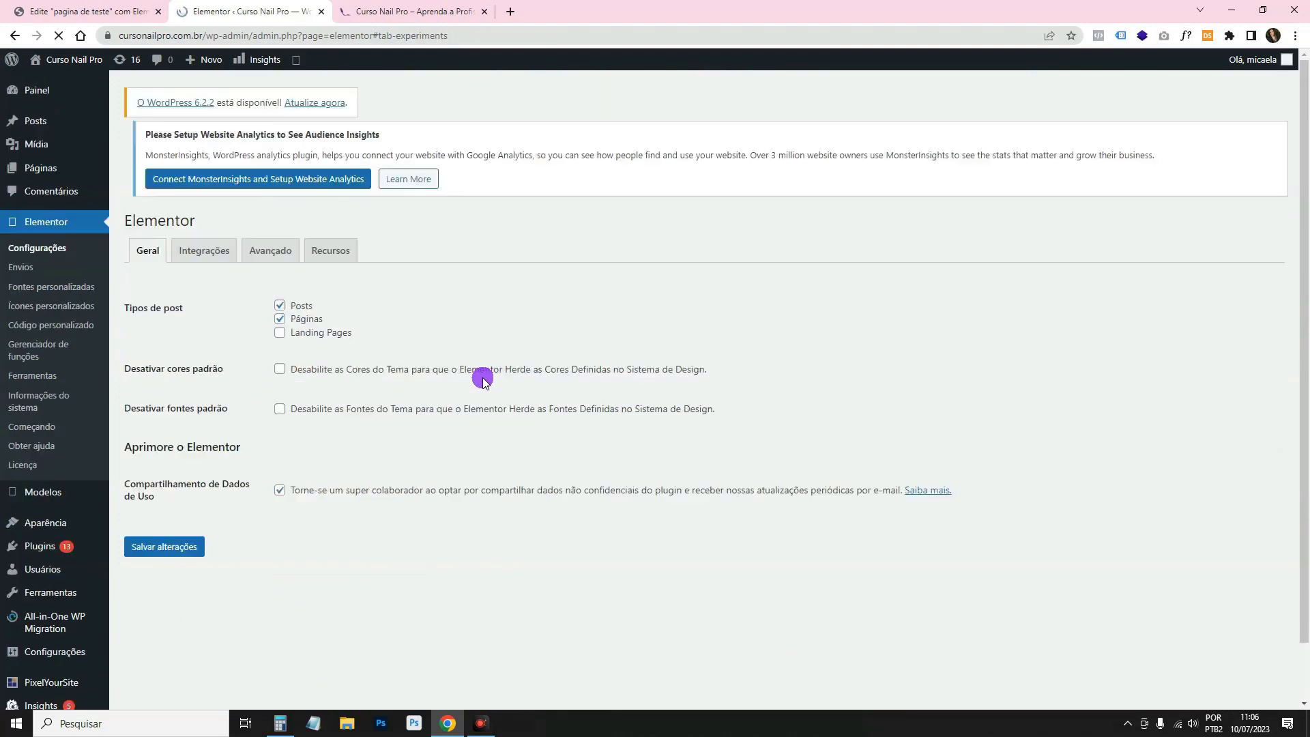
Reload the test page's editor and bring up the Flexbox structure choices for a new container
{"action": "key", "text": "ctrl+shift+Tab"}
{"action": "left_click", "coordinate": [62, 35]}
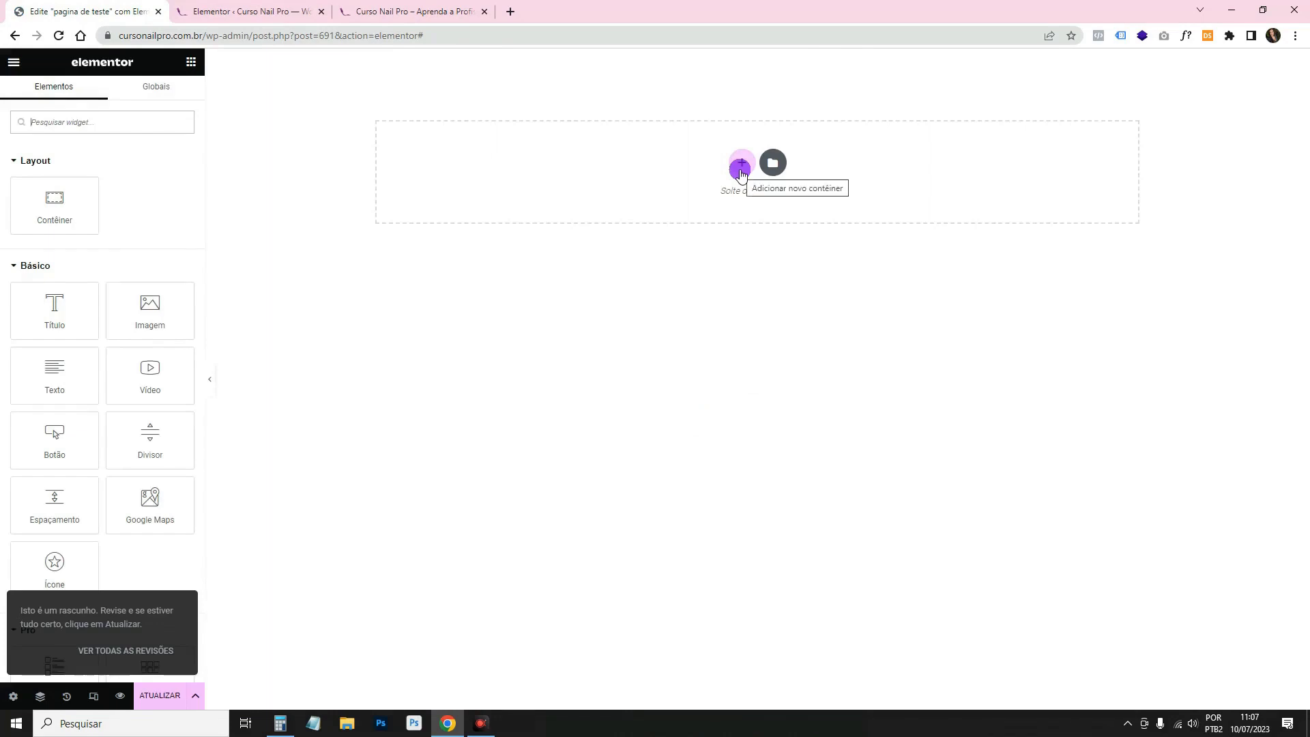
{"action": "left_click", "coordinate": [741, 169]}
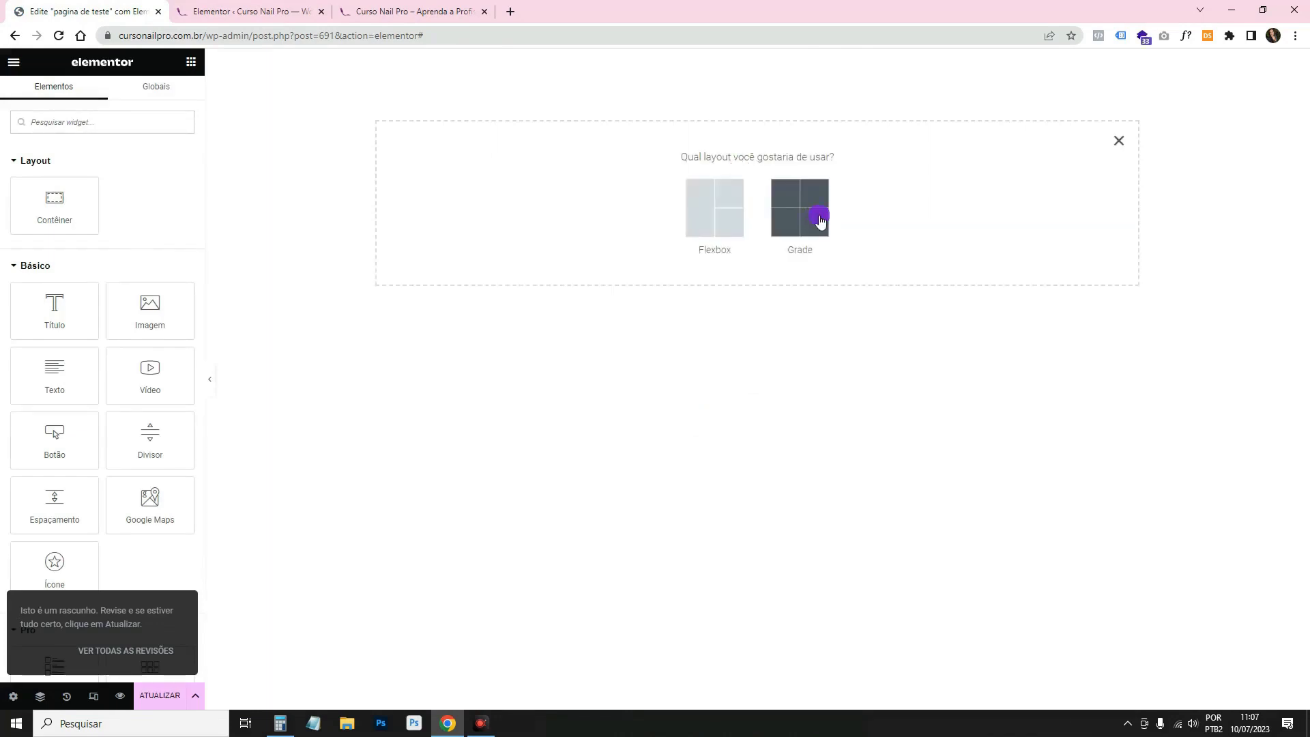
{"action": "left_click", "coordinate": [707, 210]}
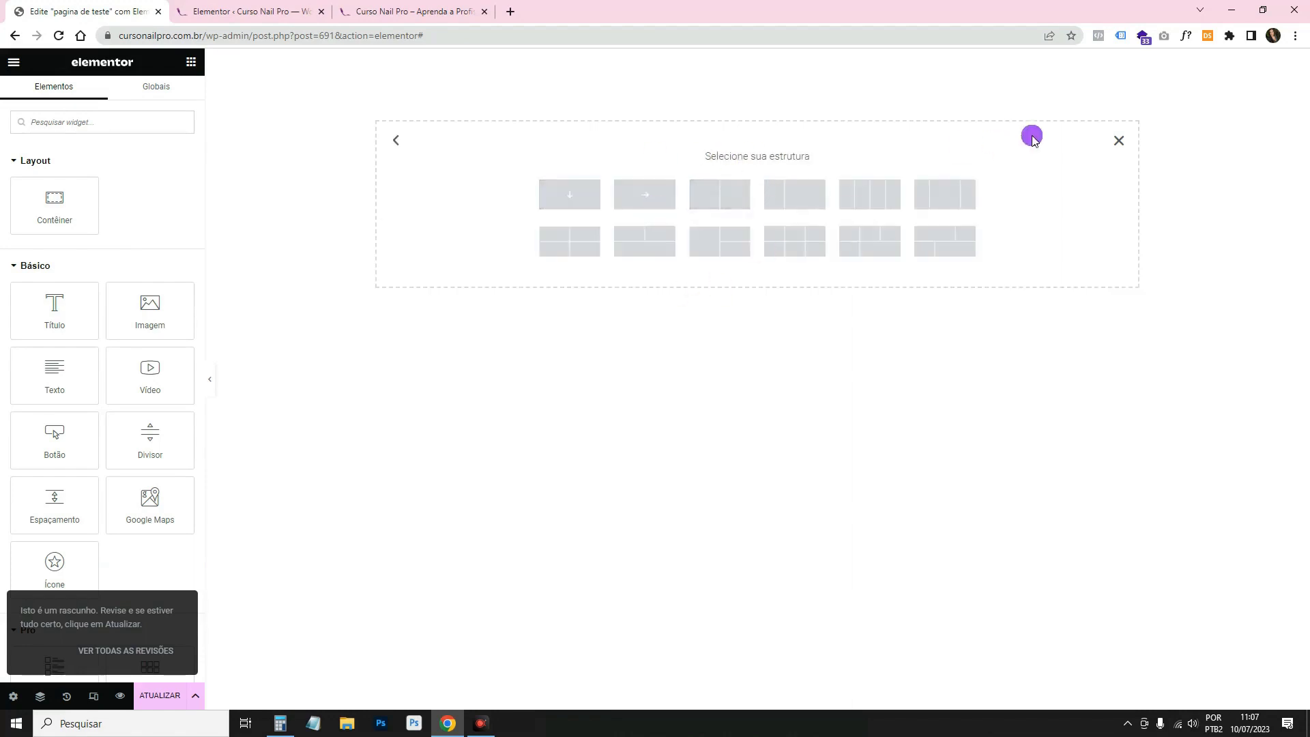
{"action": "left_click", "coordinate": [969, 183]}
{"action": "left_click", "coordinate": [744, 164]}
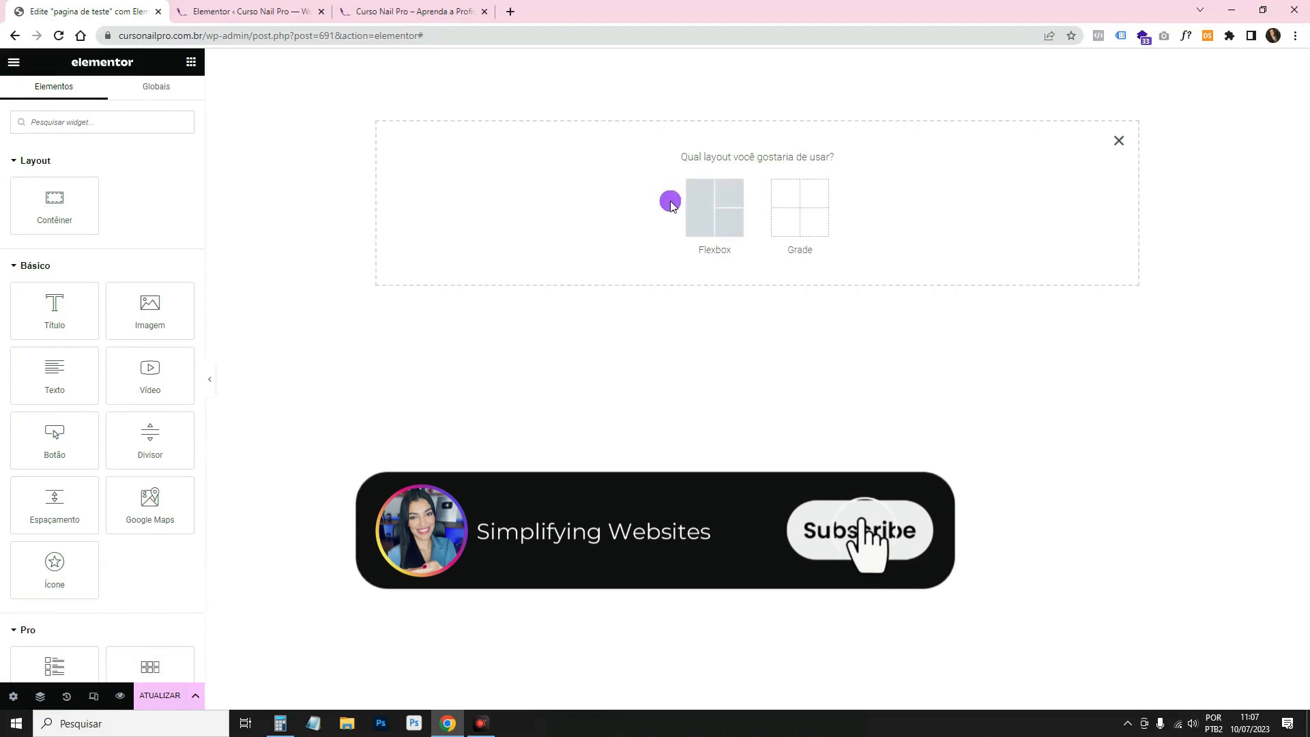
{"action": "left_click", "coordinate": [699, 207]}
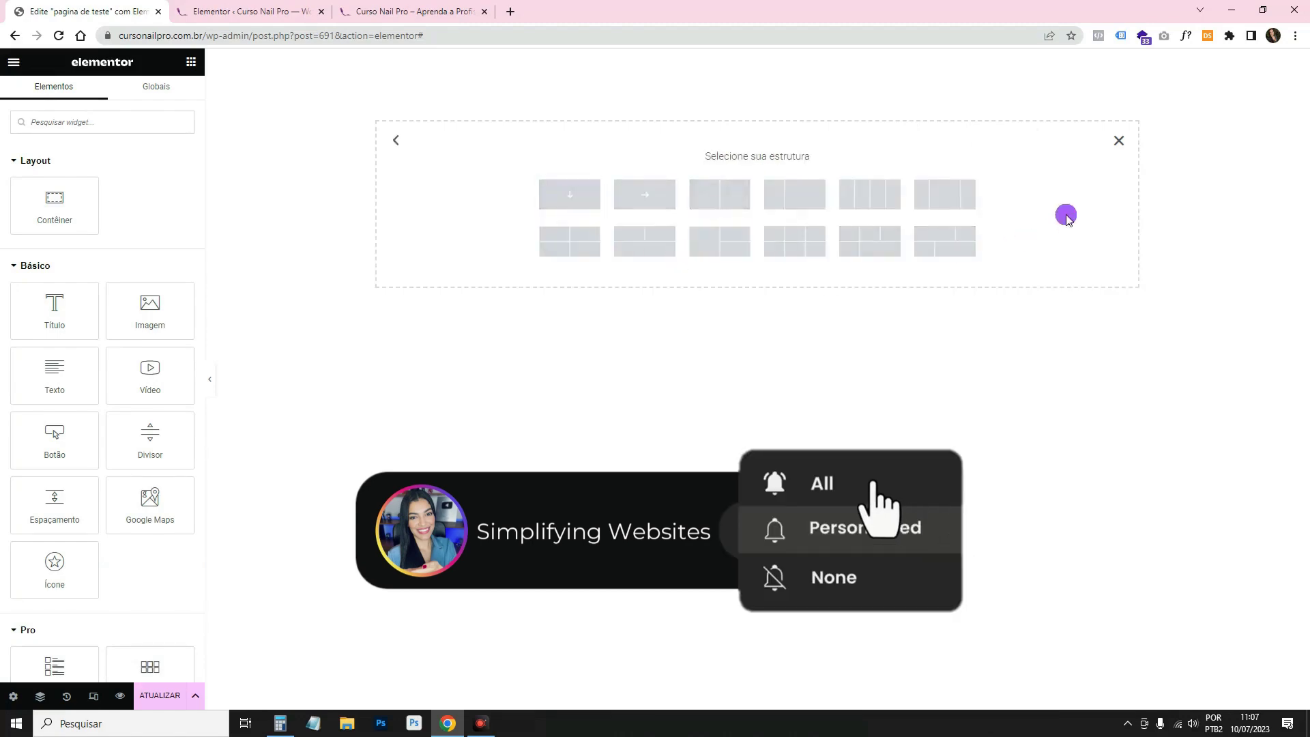
Close the Elementor settings page and examine the card layout under "Técnicas que você aprenderá no curso" on the sales page
{"action": "left_click", "coordinate": [310, 12]}
{"action": "left_click", "coordinate": [341, 12]}
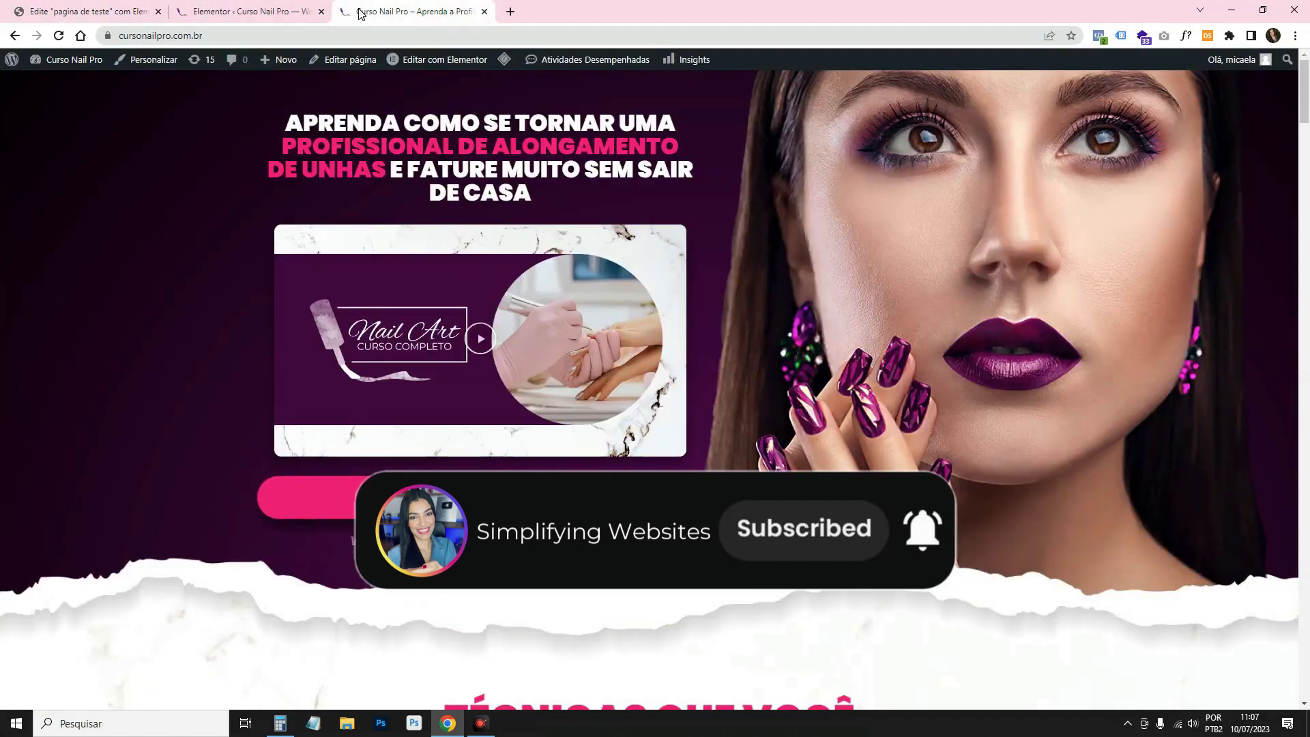
{"action": "left_click", "coordinate": [321, 11]}
{"action": "scroll", "coordinate": [696, 310], "scroll_direction": "down", "scroll_amount": 8}
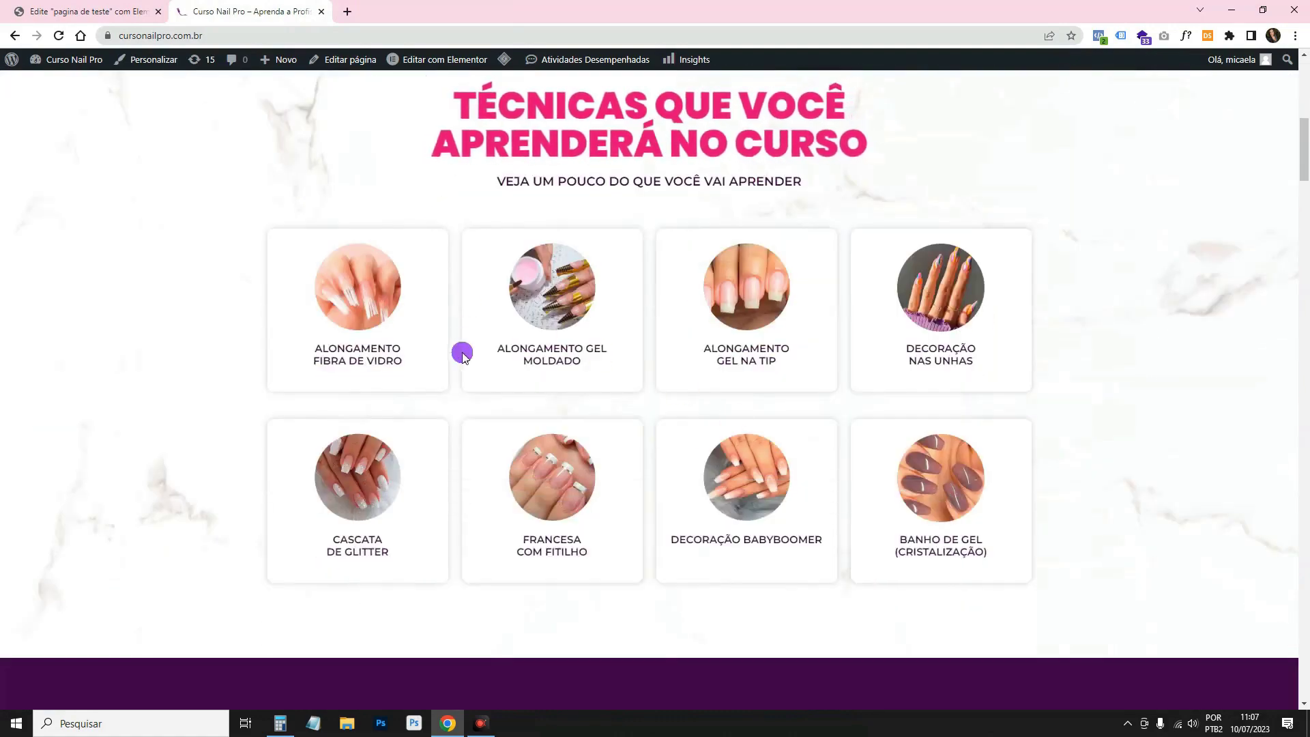
{"action": "left_click", "coordinate": [89, 8]}
{"action": "left_click", "coordinate": [225, 8]}
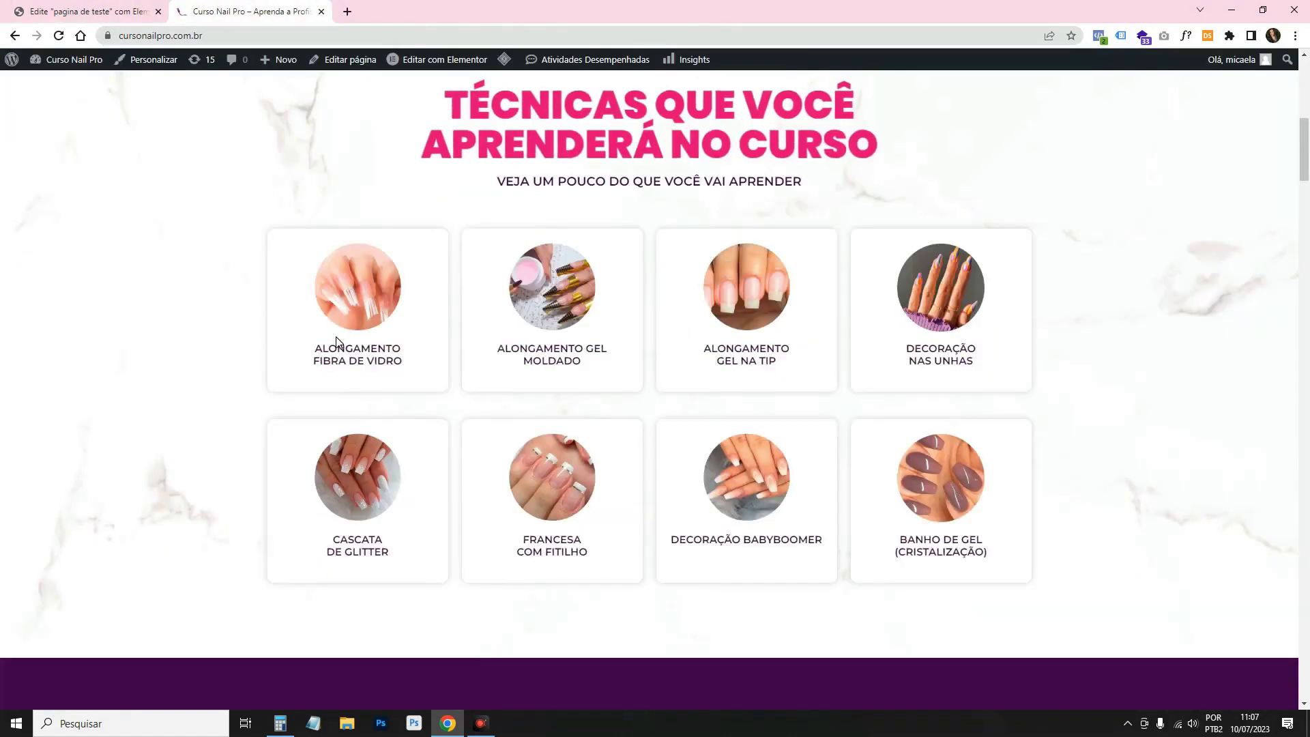
{"action": "left_click", "coordinate": [88, 8]}
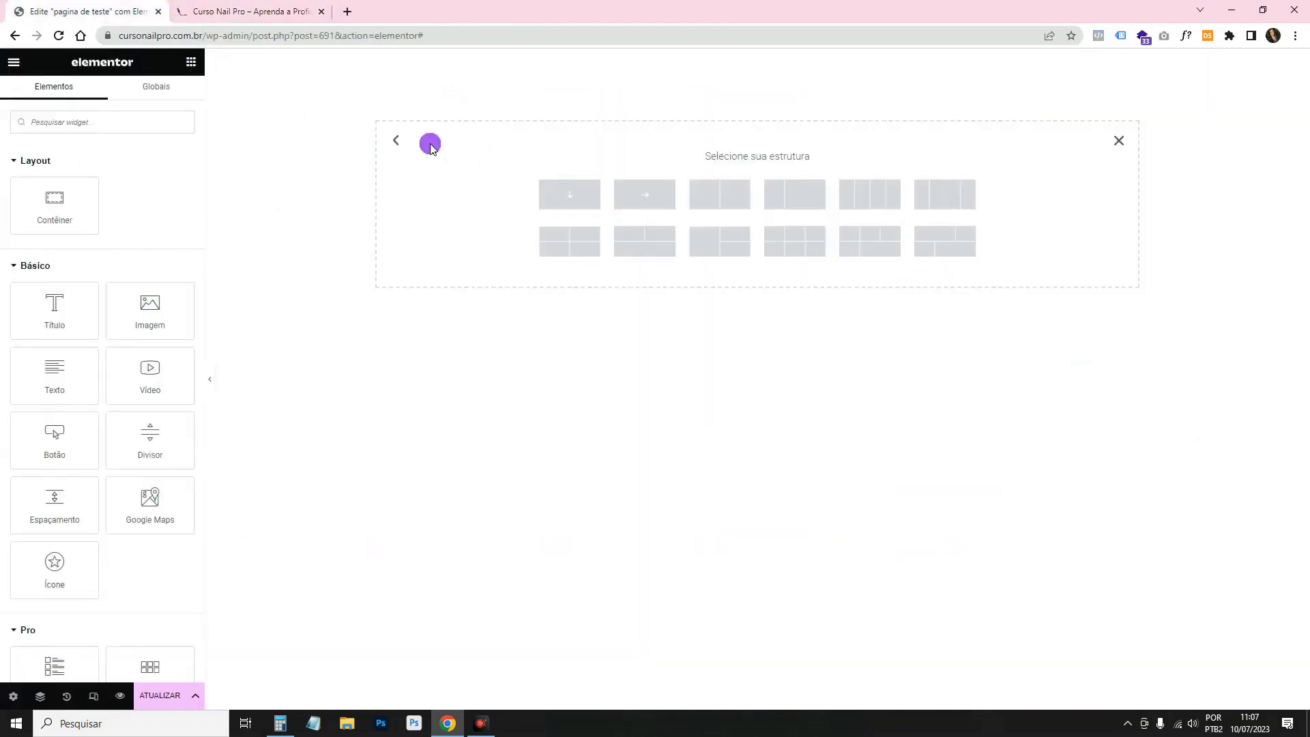
Add a horizontal-row Flexbox container to the test page and insert a Caixa da imagem widget in it
{"action": "left_click", "coordinate": [649, 198]}
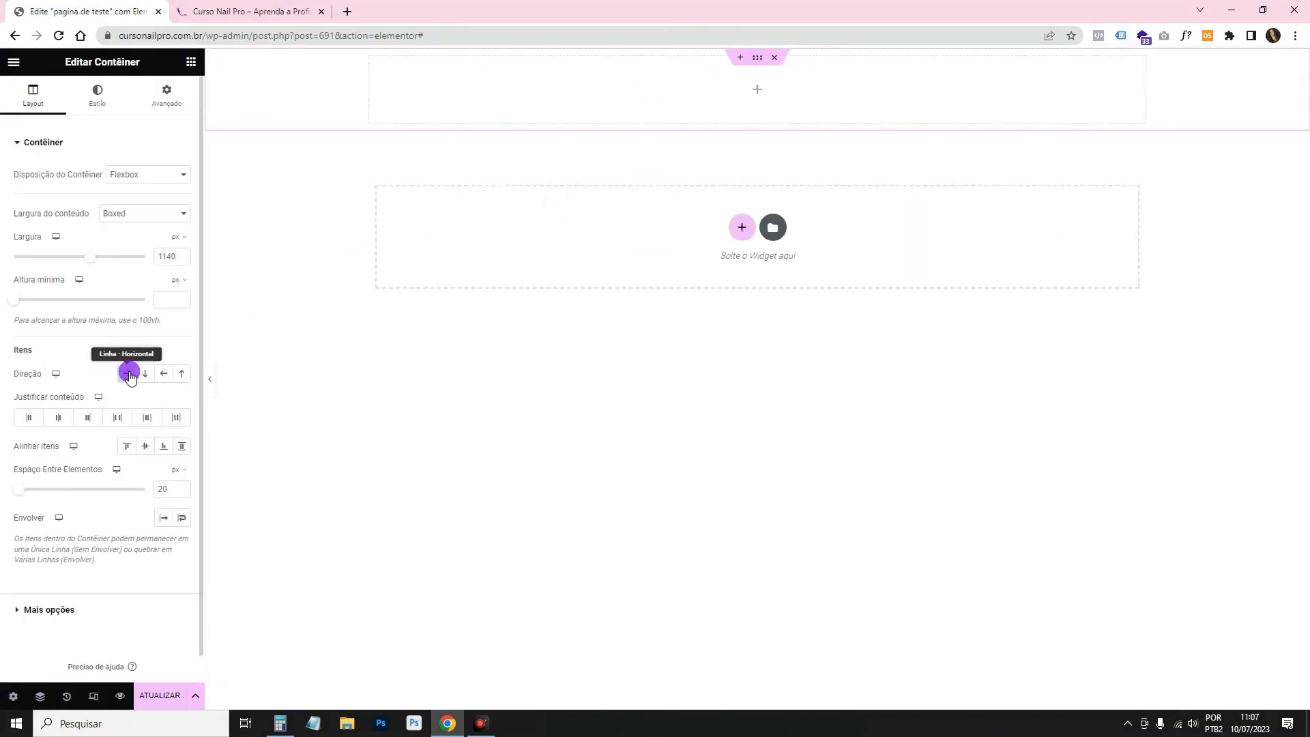
{"action": "left_click", "coordinate": [190, 62]}
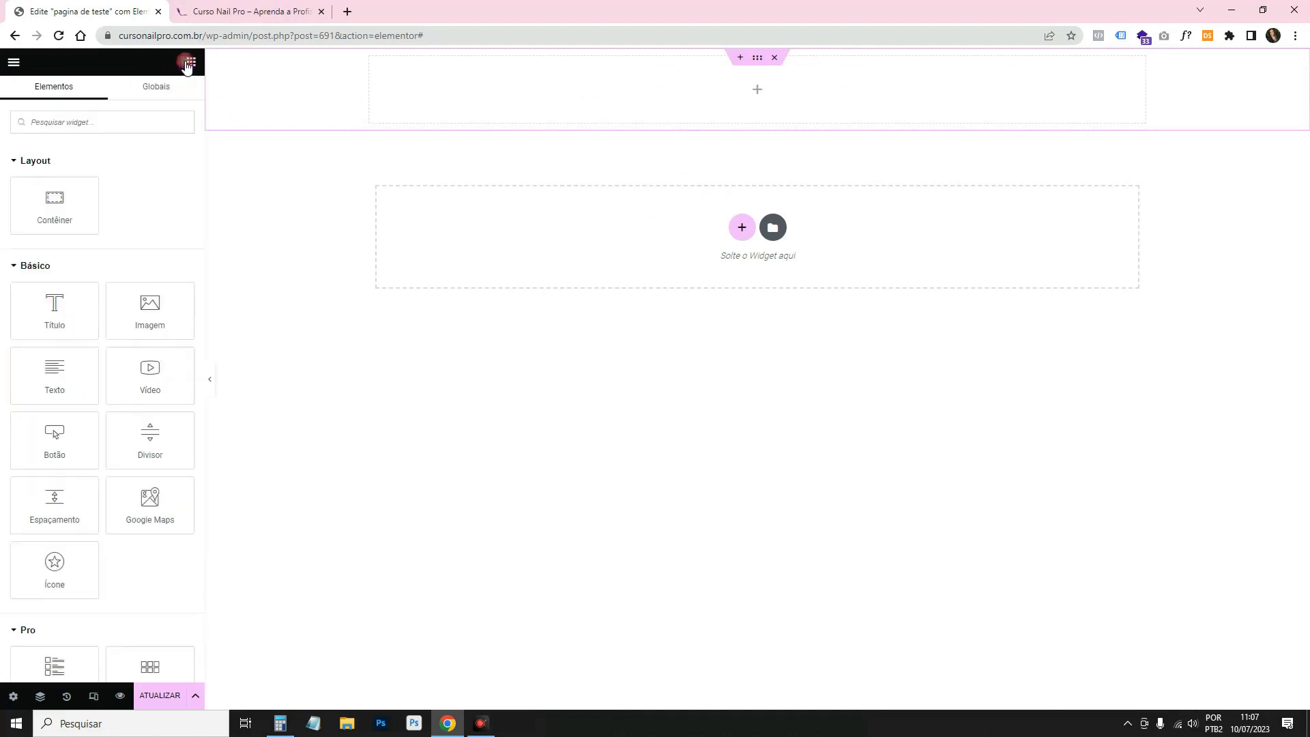
{"action": "left_click", "coordinate": [133, 120]}
{"action": "type", "text": "caix"}
{"action": "left_click_drag", "start_coordinate": [54, 170], "coordinate": [465, 113]}
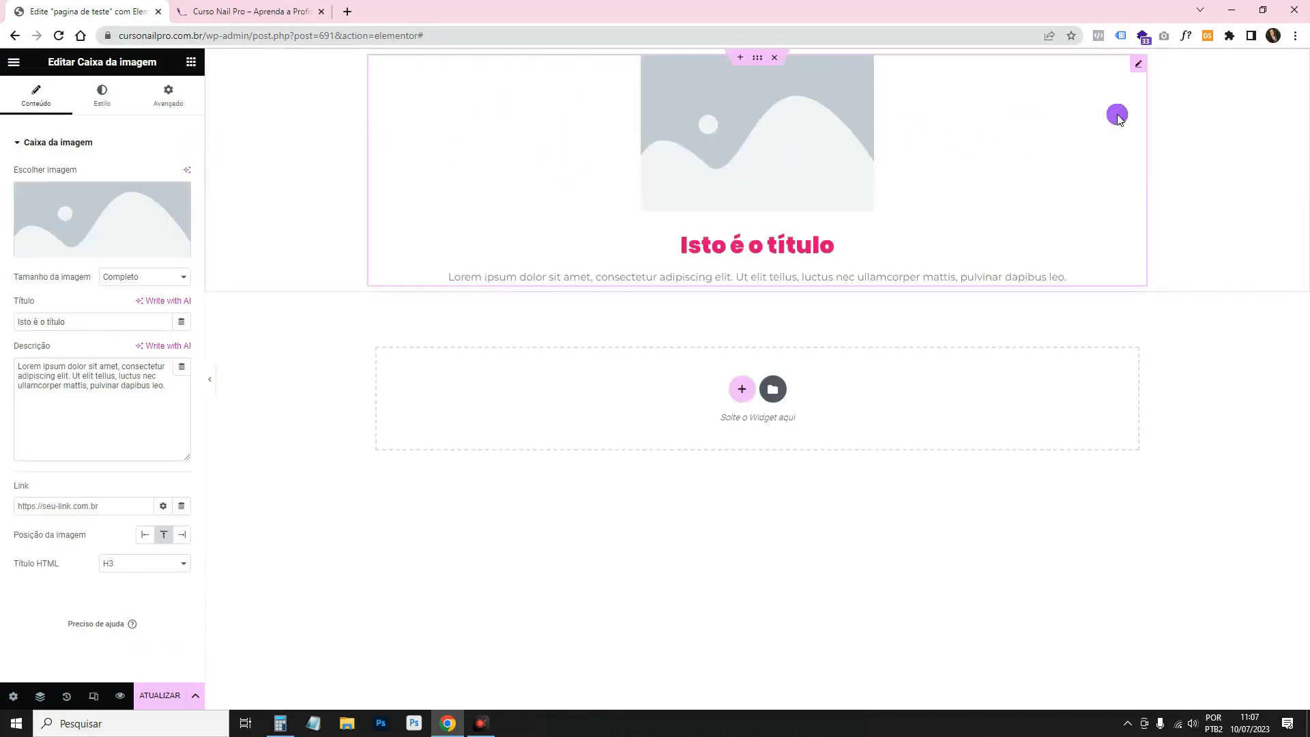
Duplicate the image box until the container holds four, and compare the row with the sales page
{"action": "right_click", "coordinate": [726, 121]}
{"action": "left_click", "coordinate": [755, 149]}
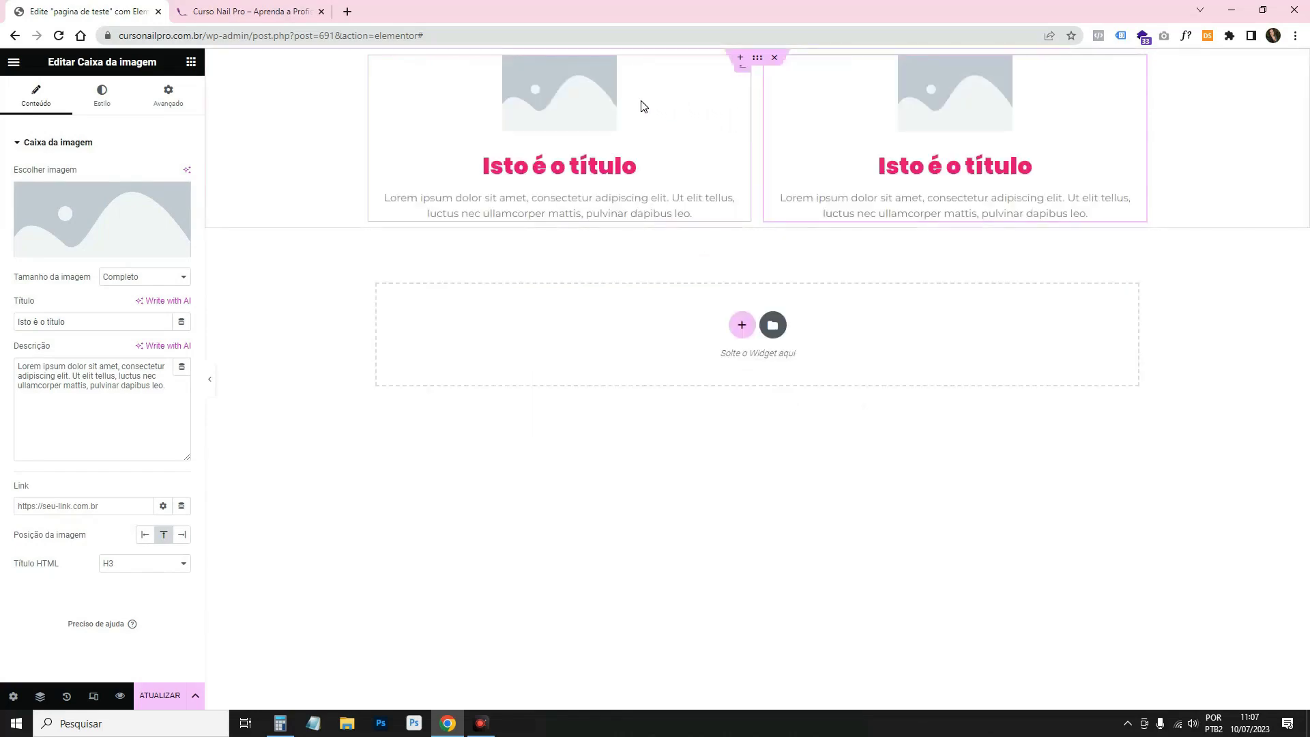
{"action": "right_click", "coordinate": [642, 104]}
{"action": "left_click", "coordinate": [673, 135]}
{"action": "key", "text": "ctrl+d"}
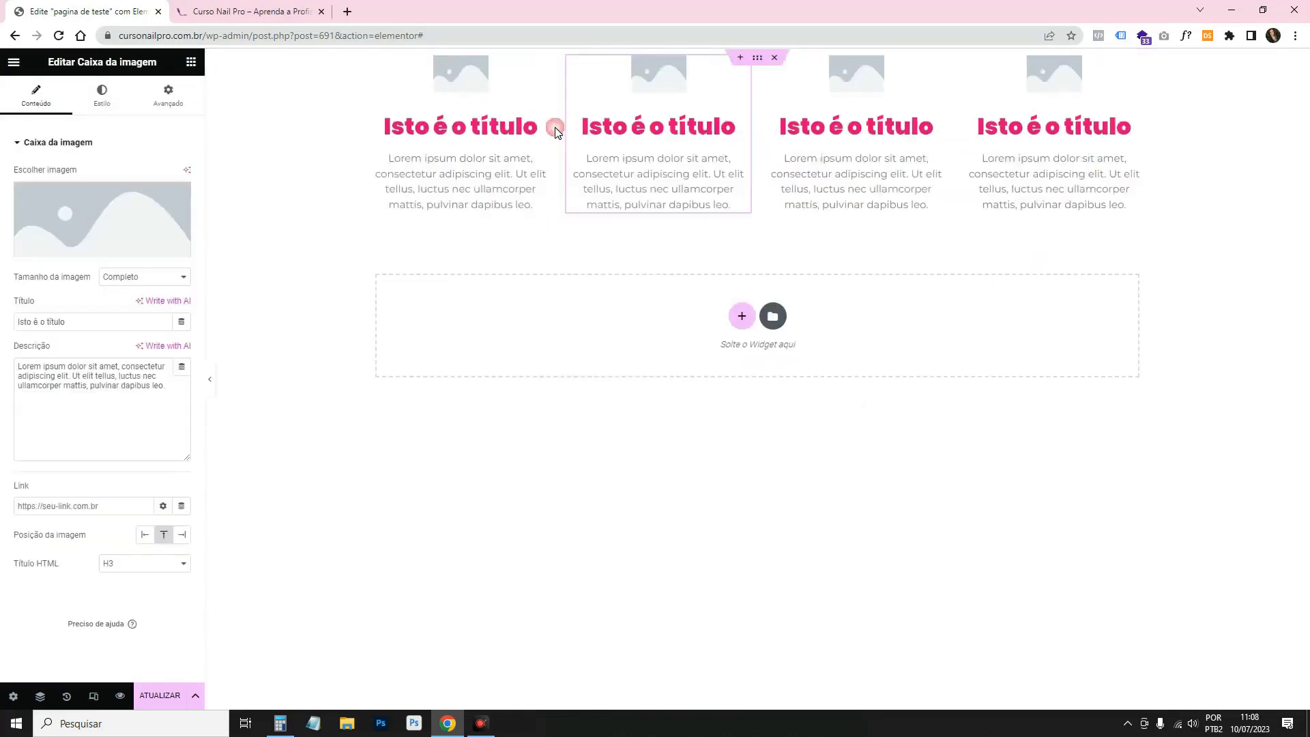
{"action": "key", "text": "ctrl+Tab"}
{"action": "key", "text": "ctrl+Tab"}
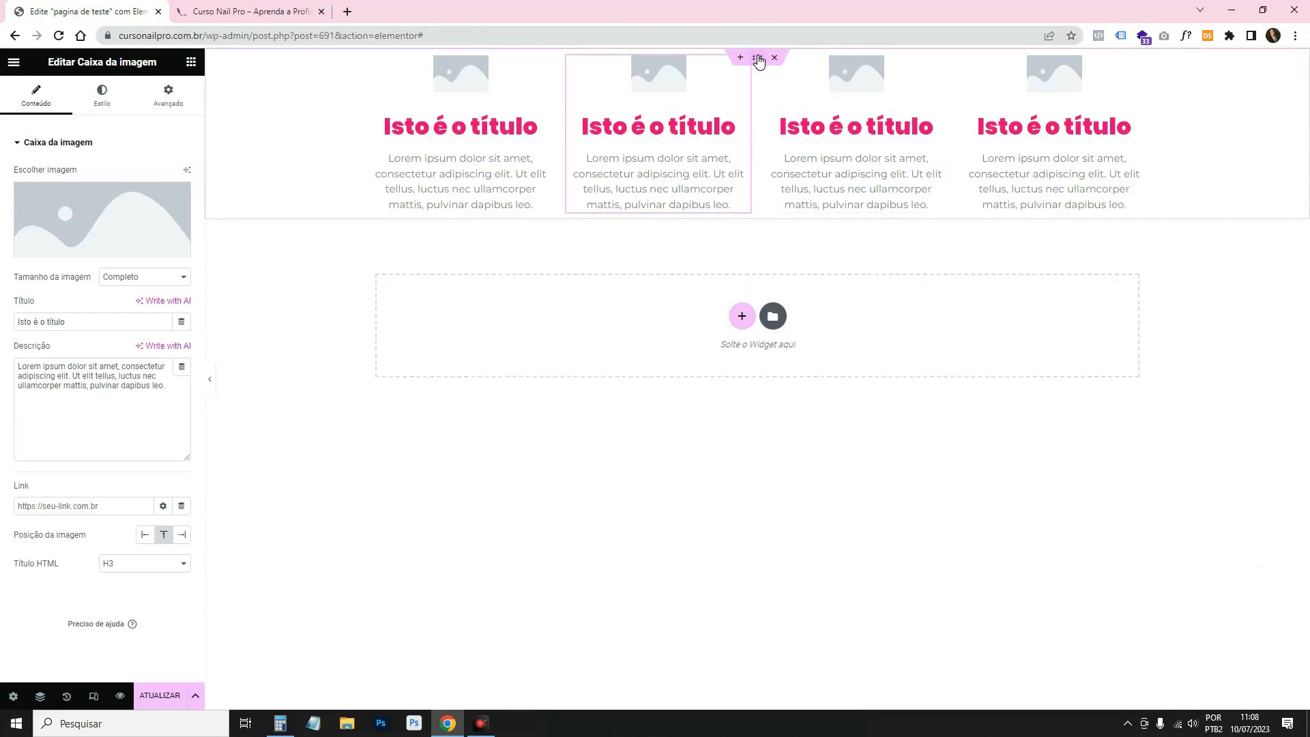
Set the container's items to wrap (Envolver) and compare the layout with the sales page's card section
{"action": "left_click", "coordinate": [758, 59]}
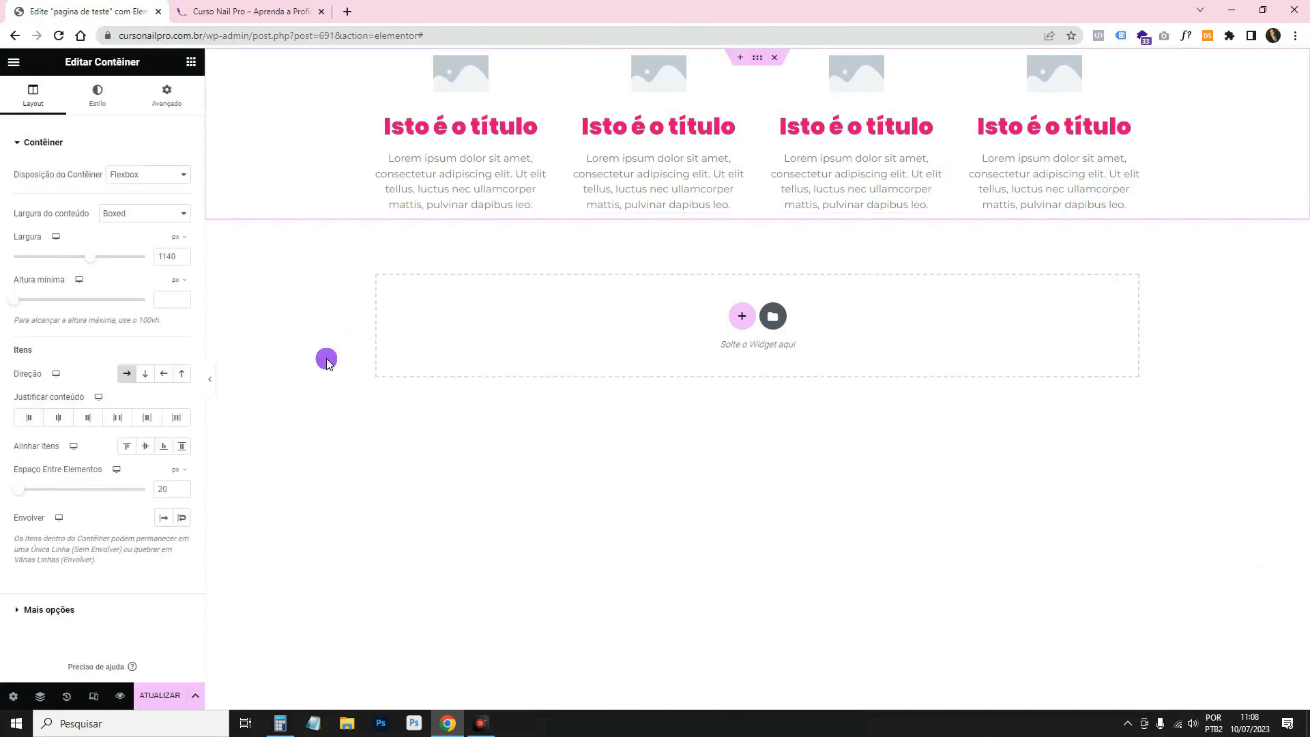
{"action": "left_click", "coordinate": [182, 520]}
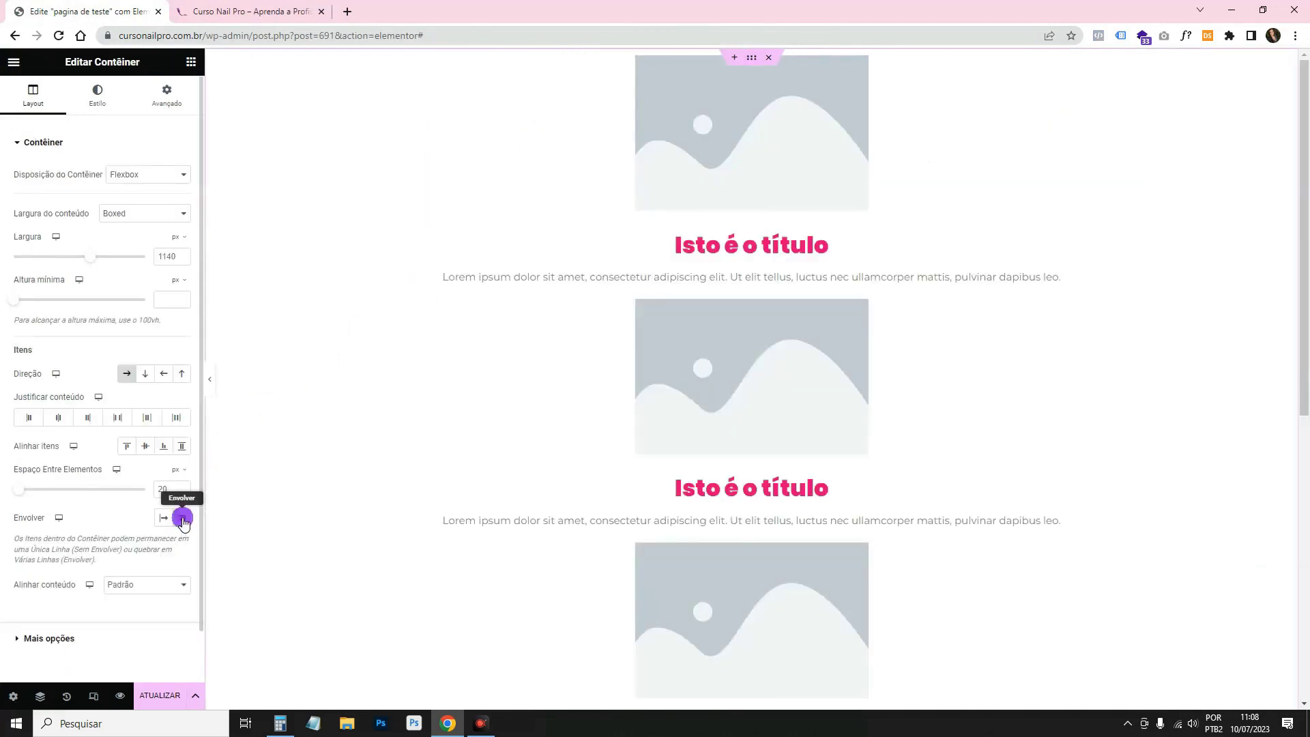
{"action": "left_click", "coordinate": [804, 132]}
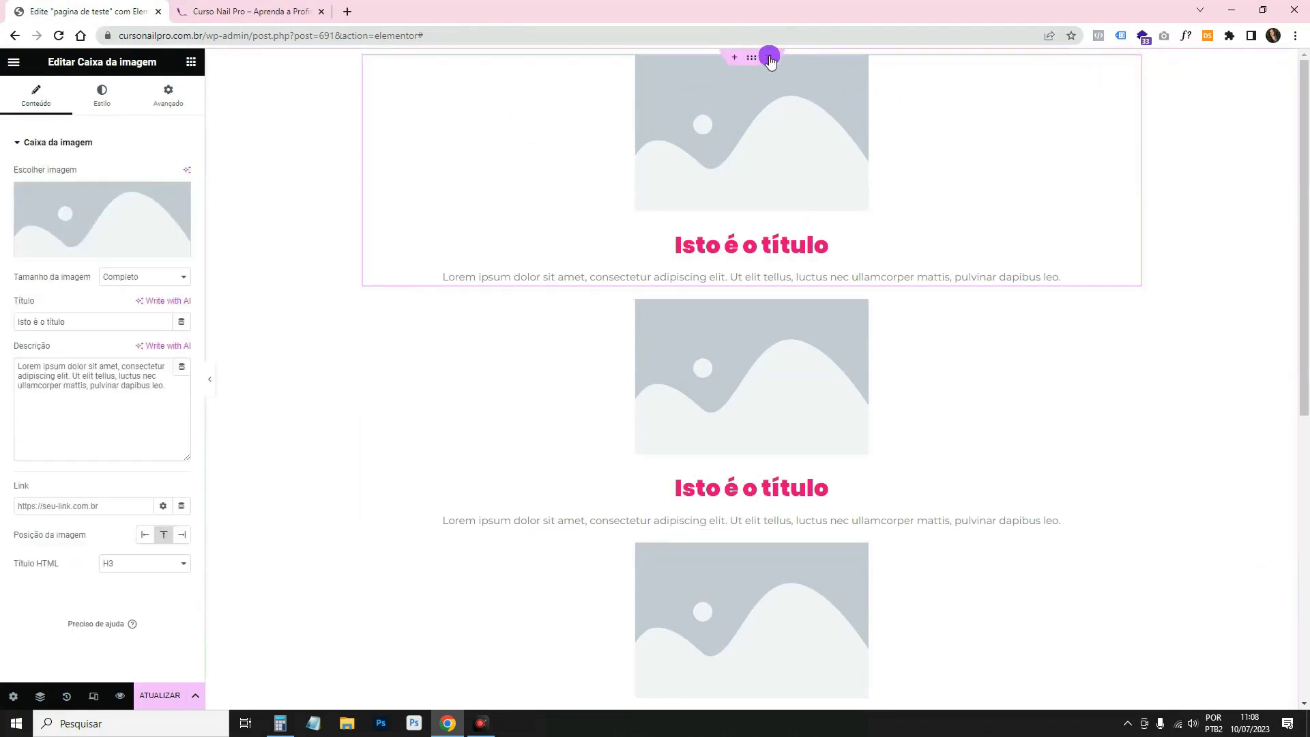
{"action": "left_click", "coordinate": [217, 8]}
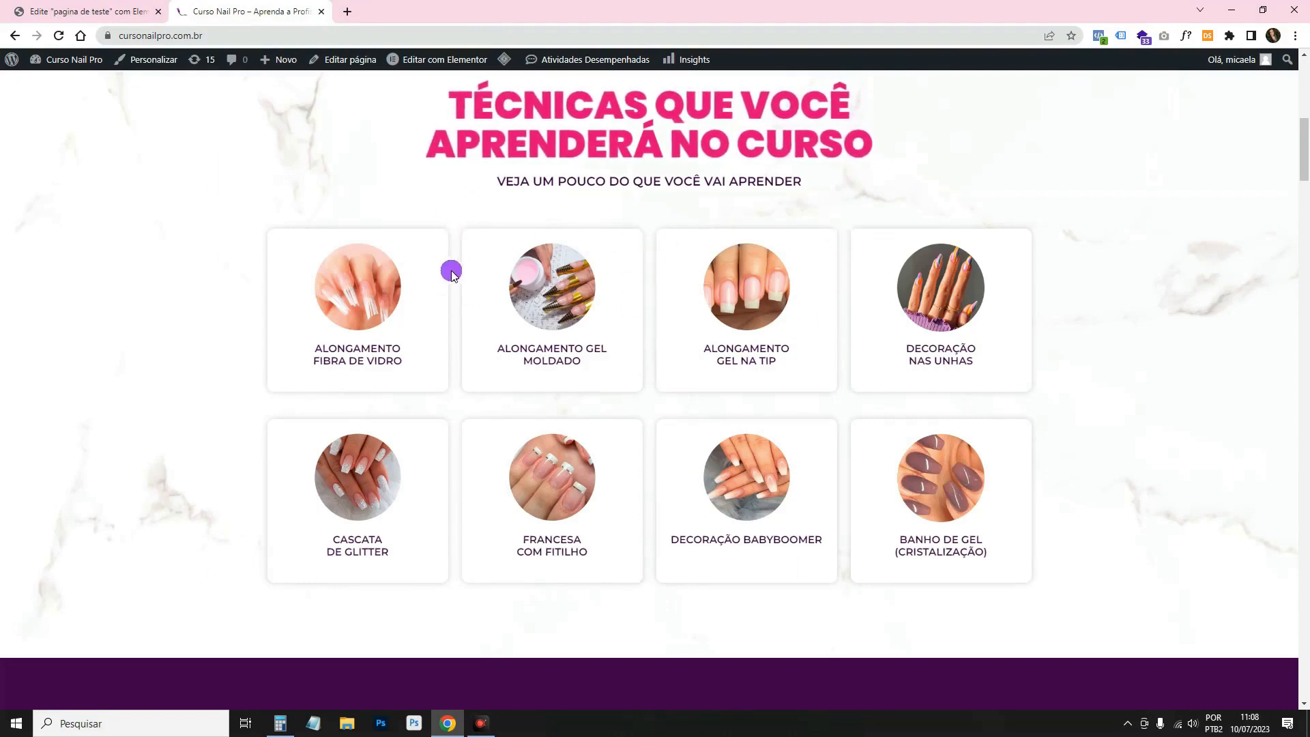
{"action": "left_click", "coordinate": [87, 11]}
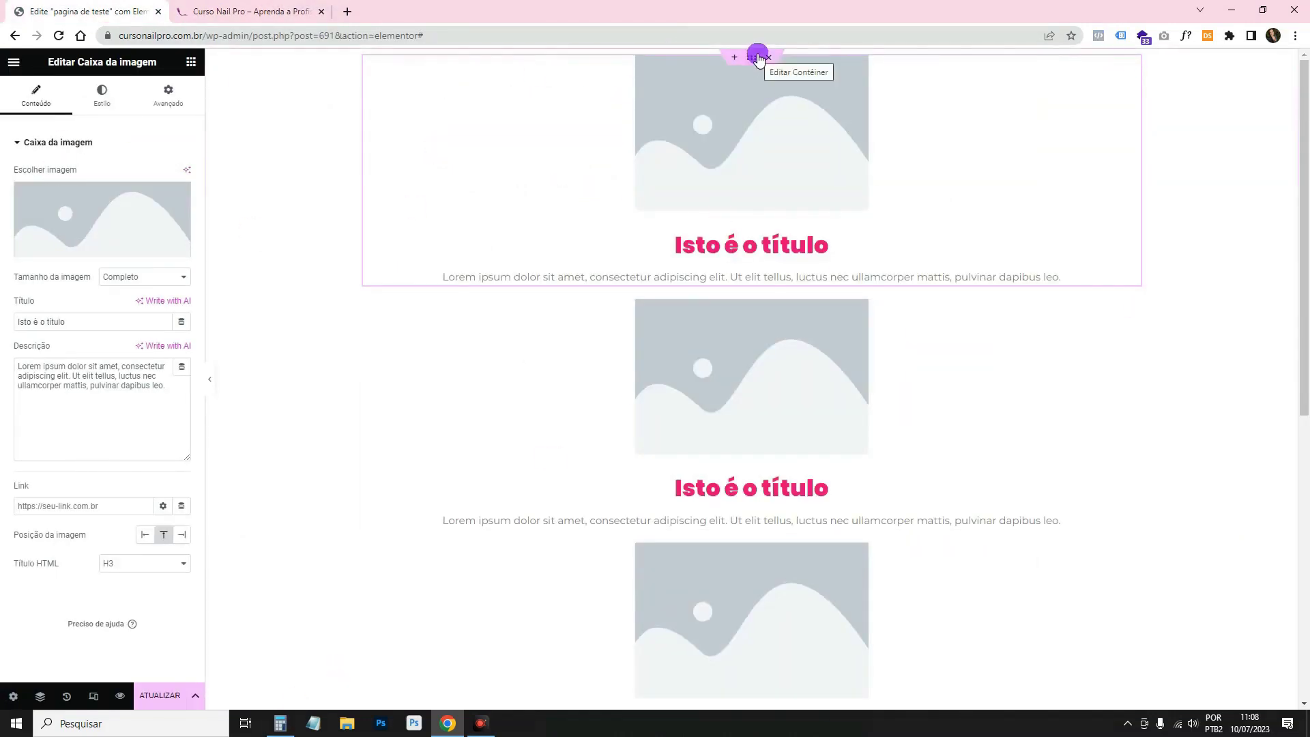
Set the container's Espaço Entre Elementos to 2% and compare the spacing with the sales page's cards
{"action": "left_click", "coordinate": [758, 56]}
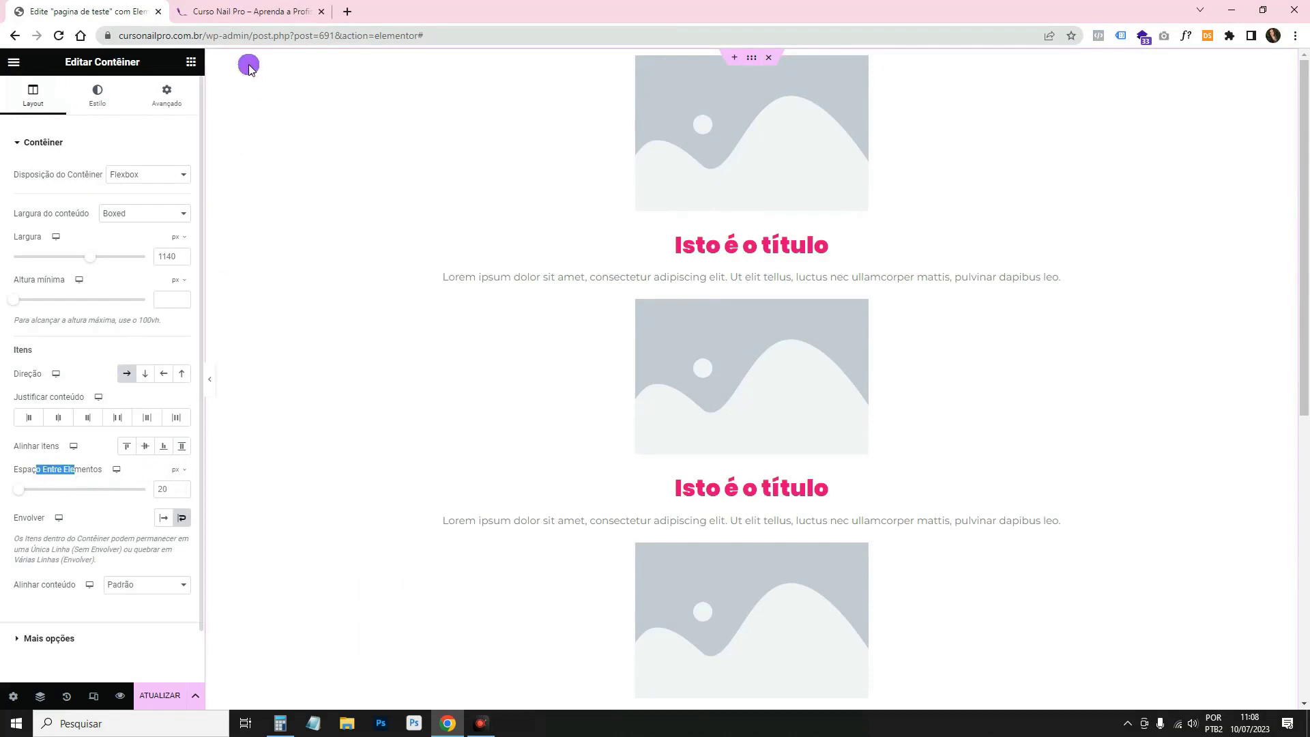
{"action": "left_click", "coordinate": [249, 11]}
{"action": "left_click", "coordinate": [60, 6]}
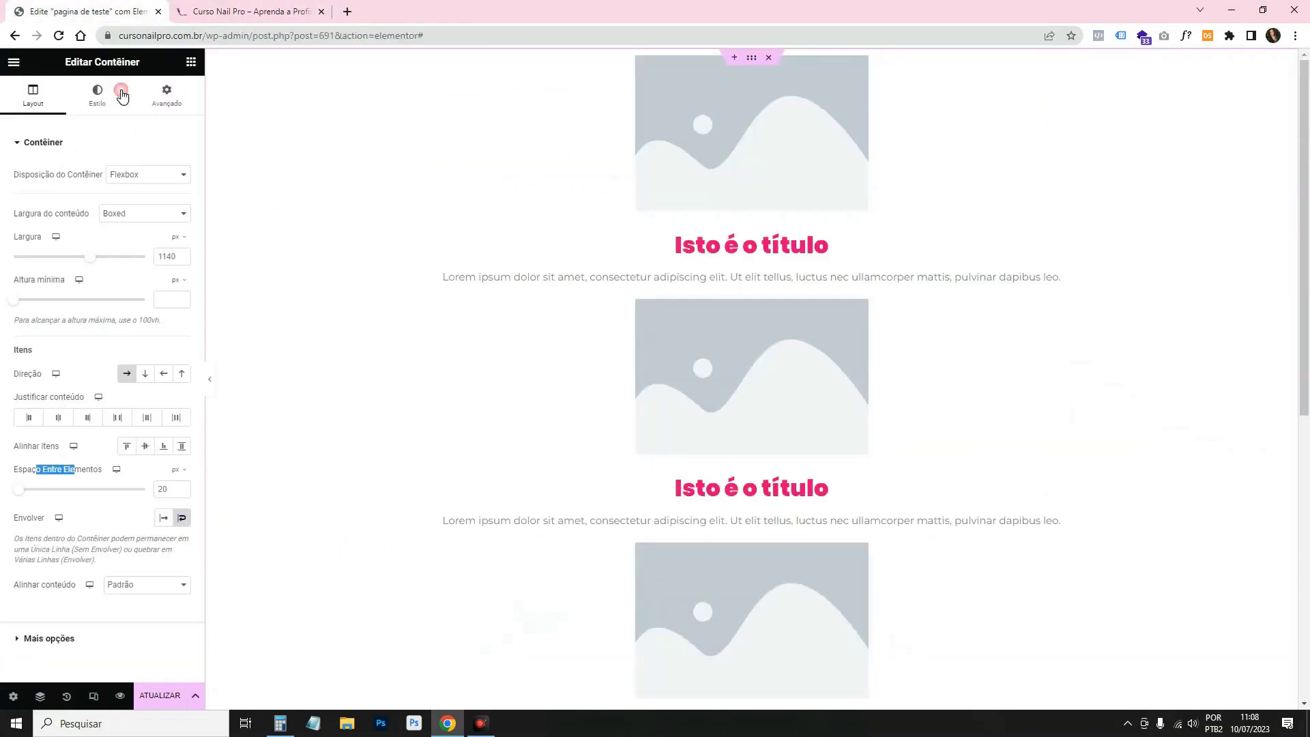
{"action": "left_click", "coordinate": [182, 477]}
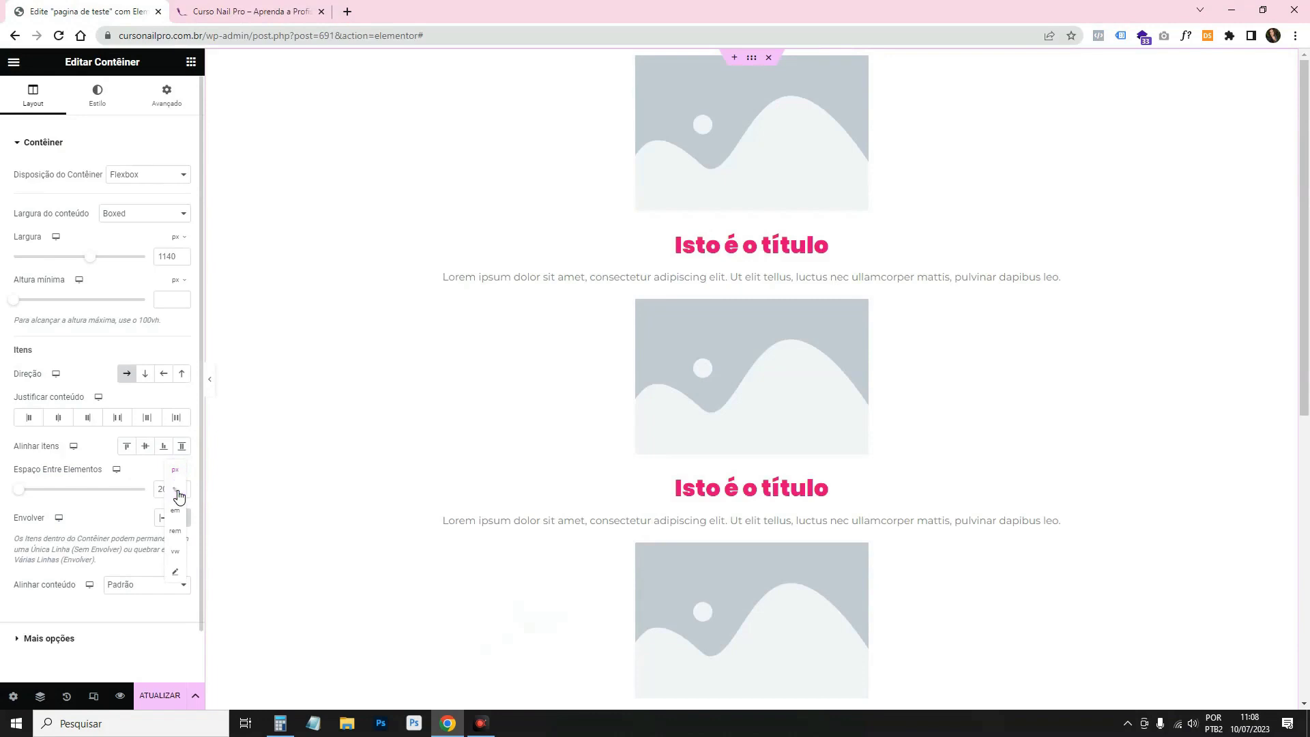
{"action": "left_click", "coordinate": [170, 492]}
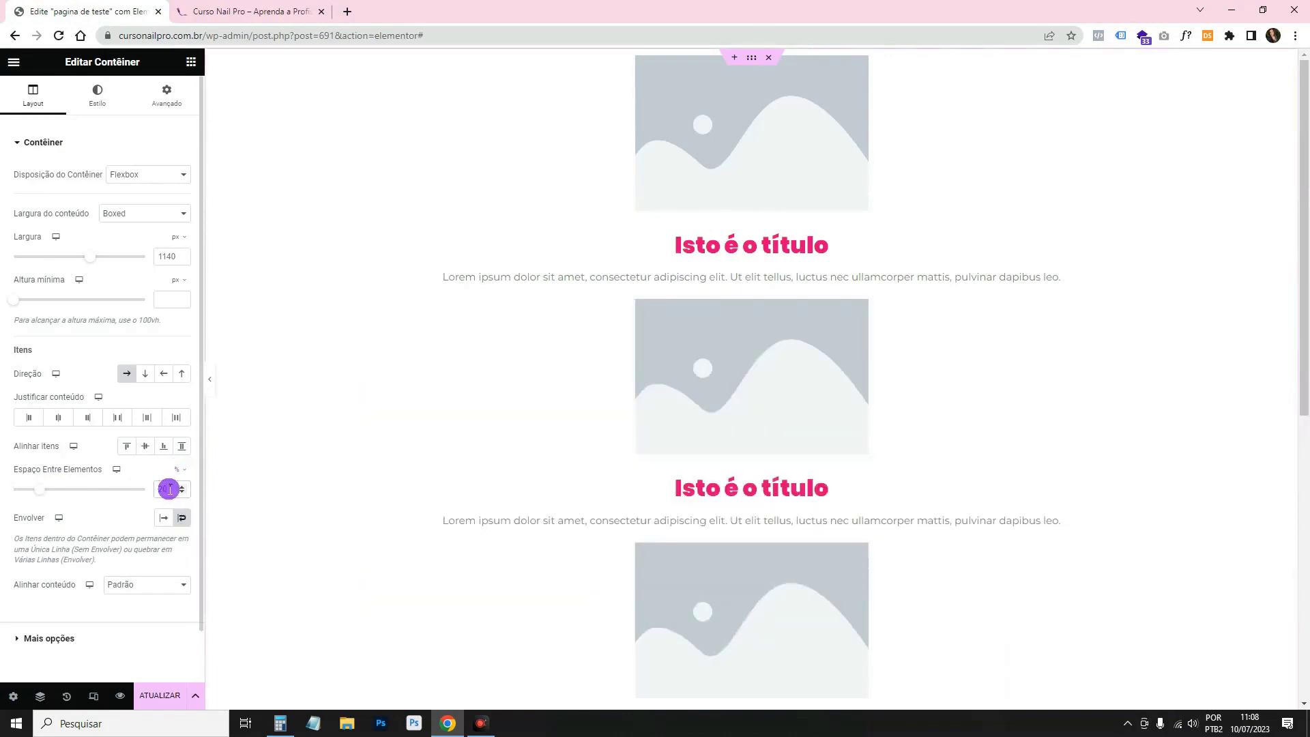
{"action": "left_click", "coordinate": [251, 14]}
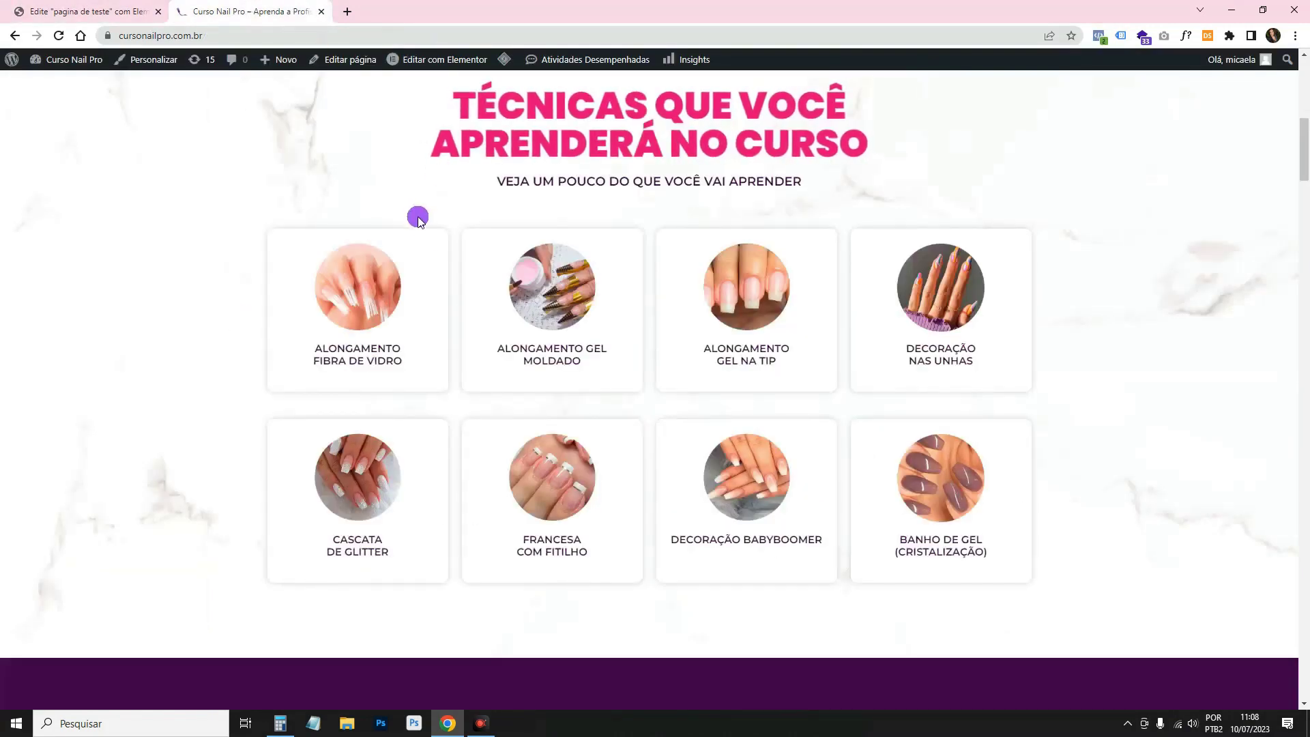
{"action": "key", "text": "ctrl+Tab"}
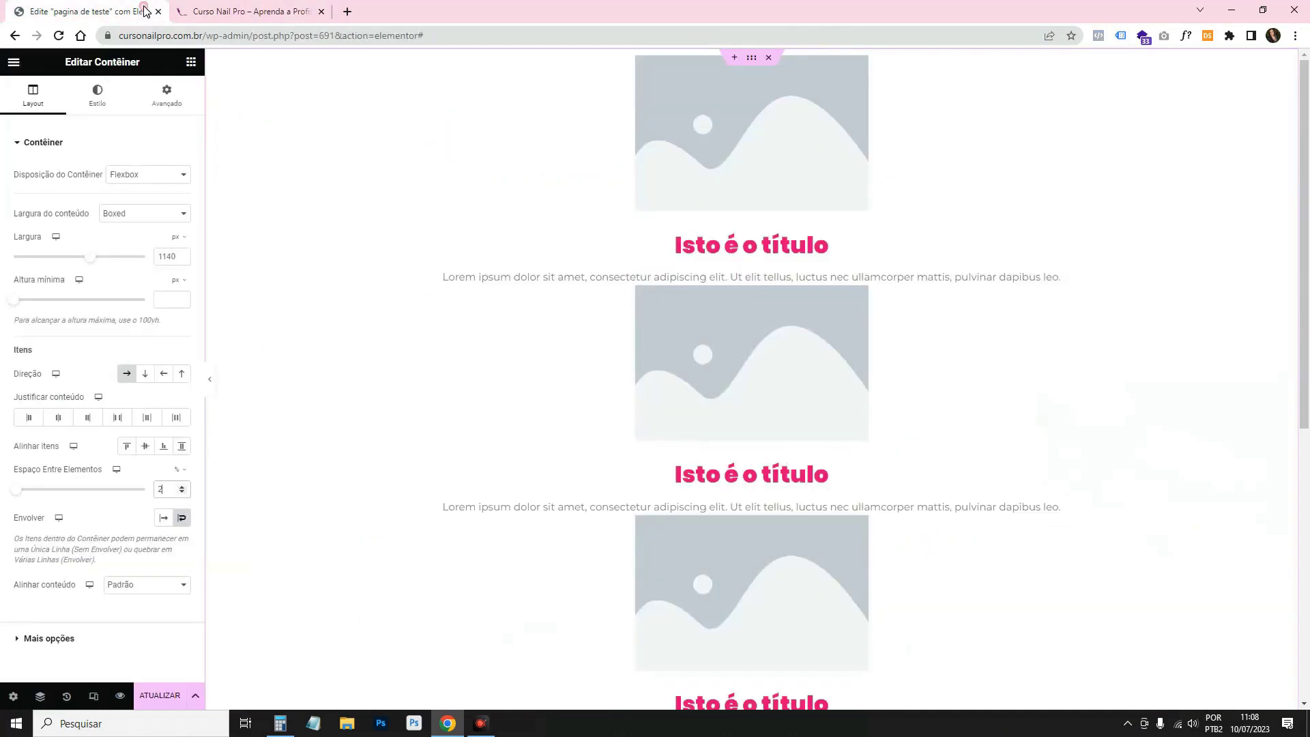
Switch to Calculator and work out each image box's width share by dividing 94 by 4
{"action": "left_click", "coordinate": [280, 724]}
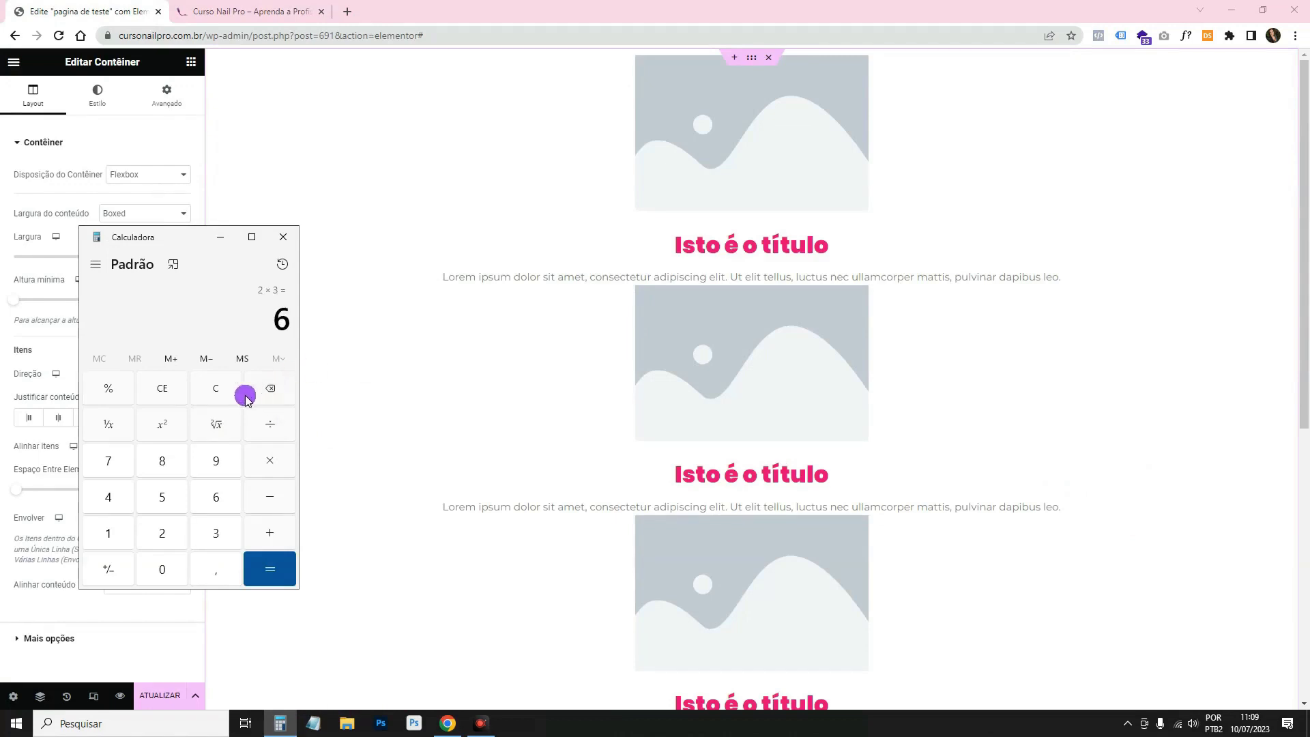
{"action": "type", "text": "100"}
{"action": "key", "text": "Return"}
{"action": "type", "text": "4"}
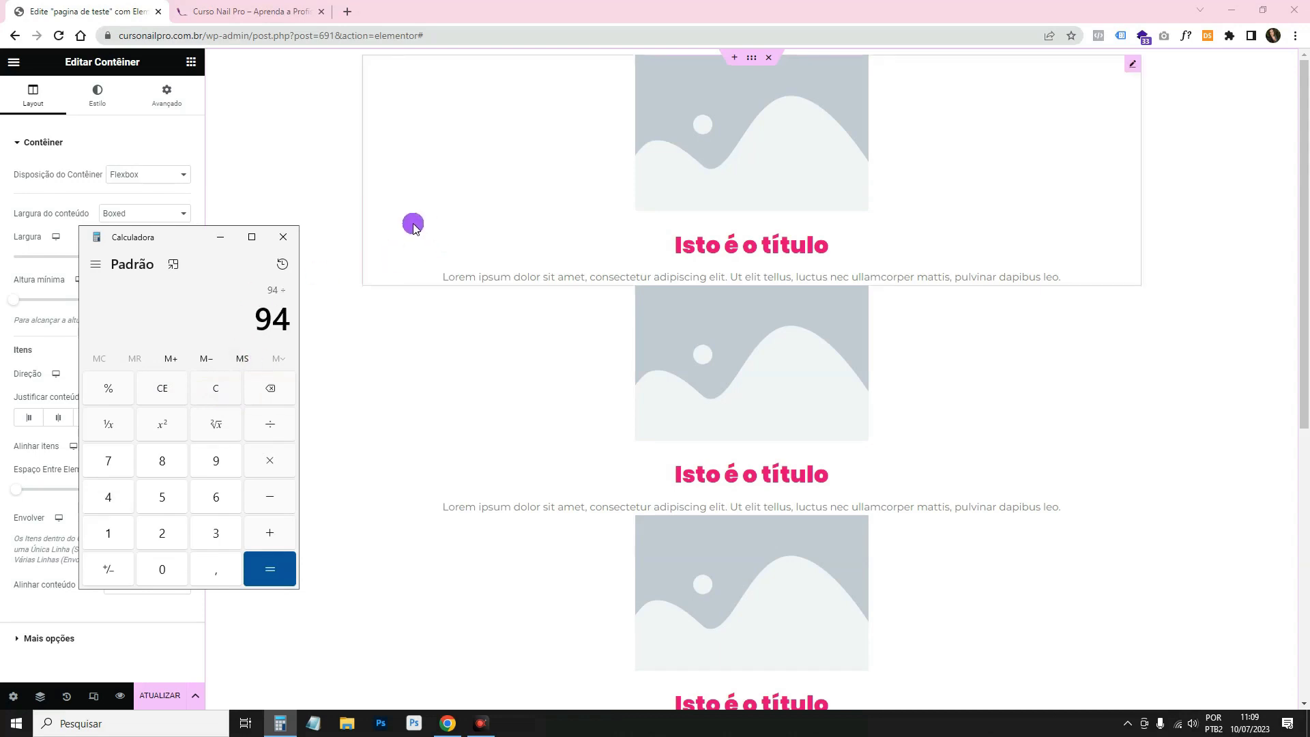
{"action": "key", "text": "Return"}
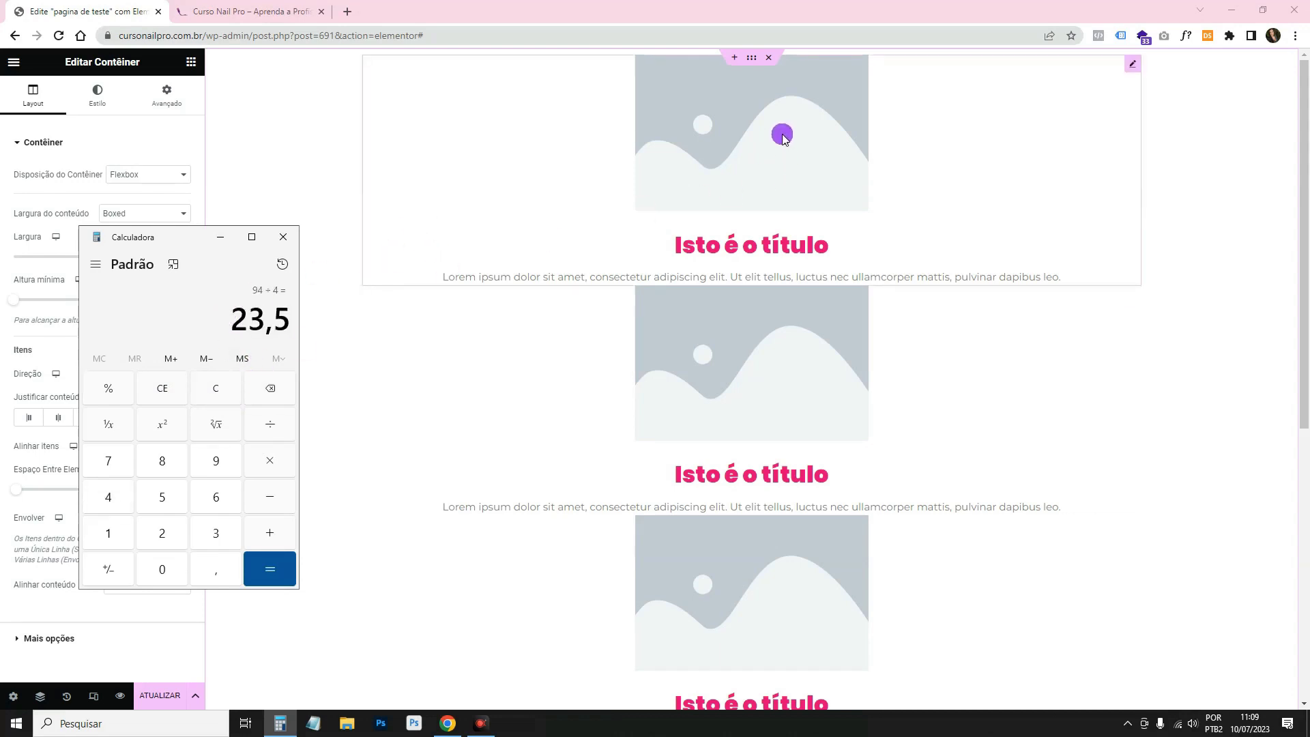
Give the first image box a custom width (Personalizar) of 24,5%
{"action": "left_click", "coordinate": [783, 136]}
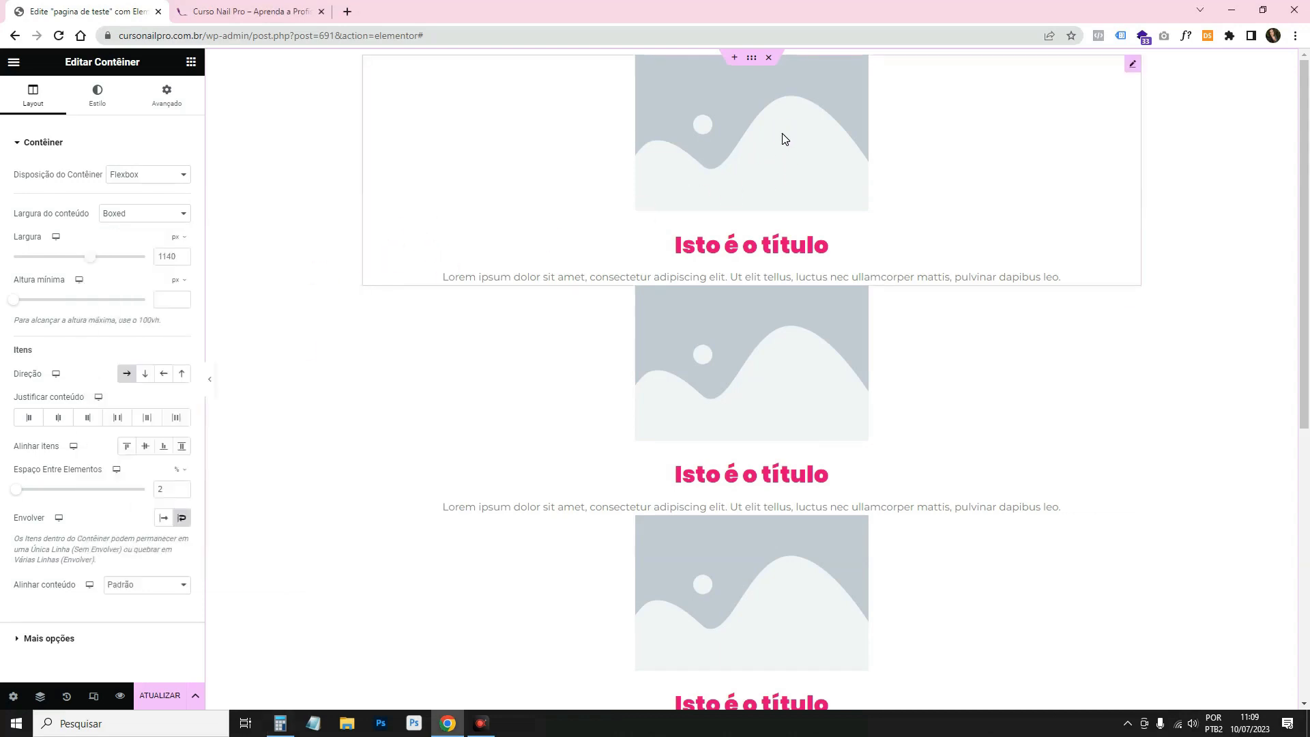
{"action": "left_click", "coordinate": [180, 106]}
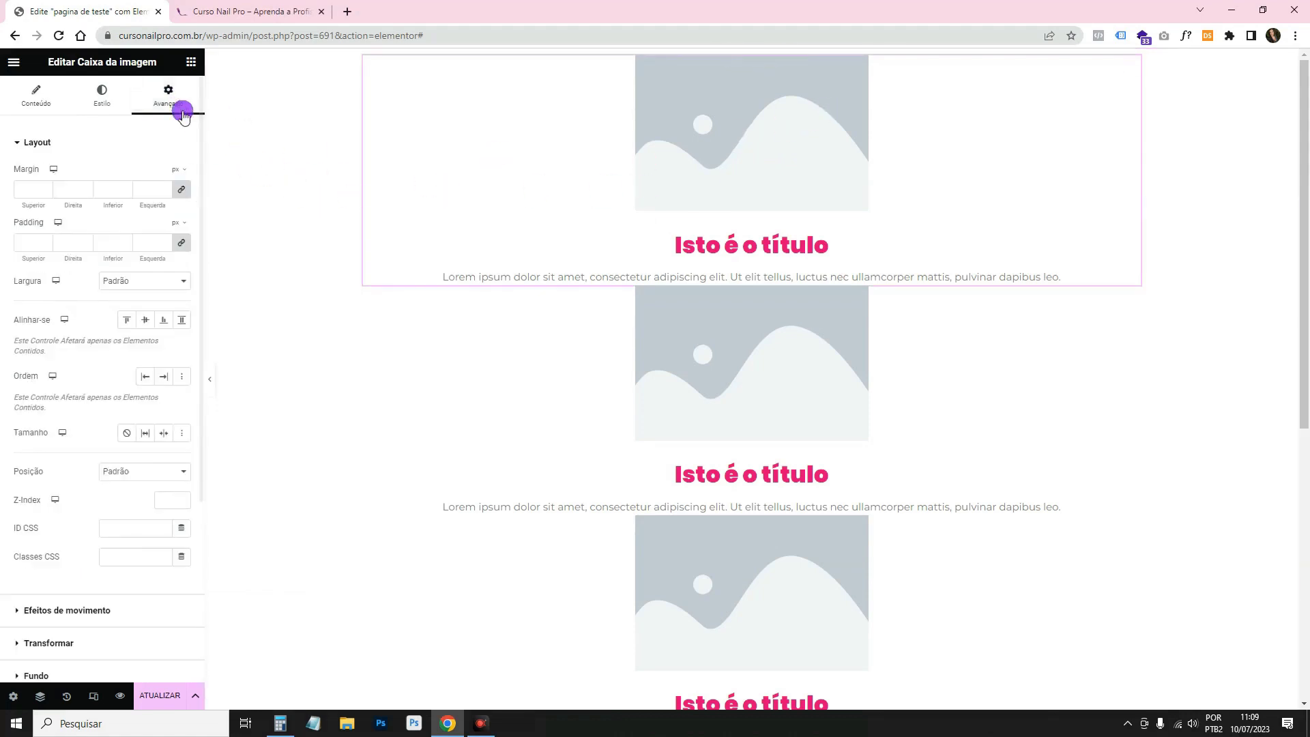
{"action": "left_click", "coordinate": [171, 285]}
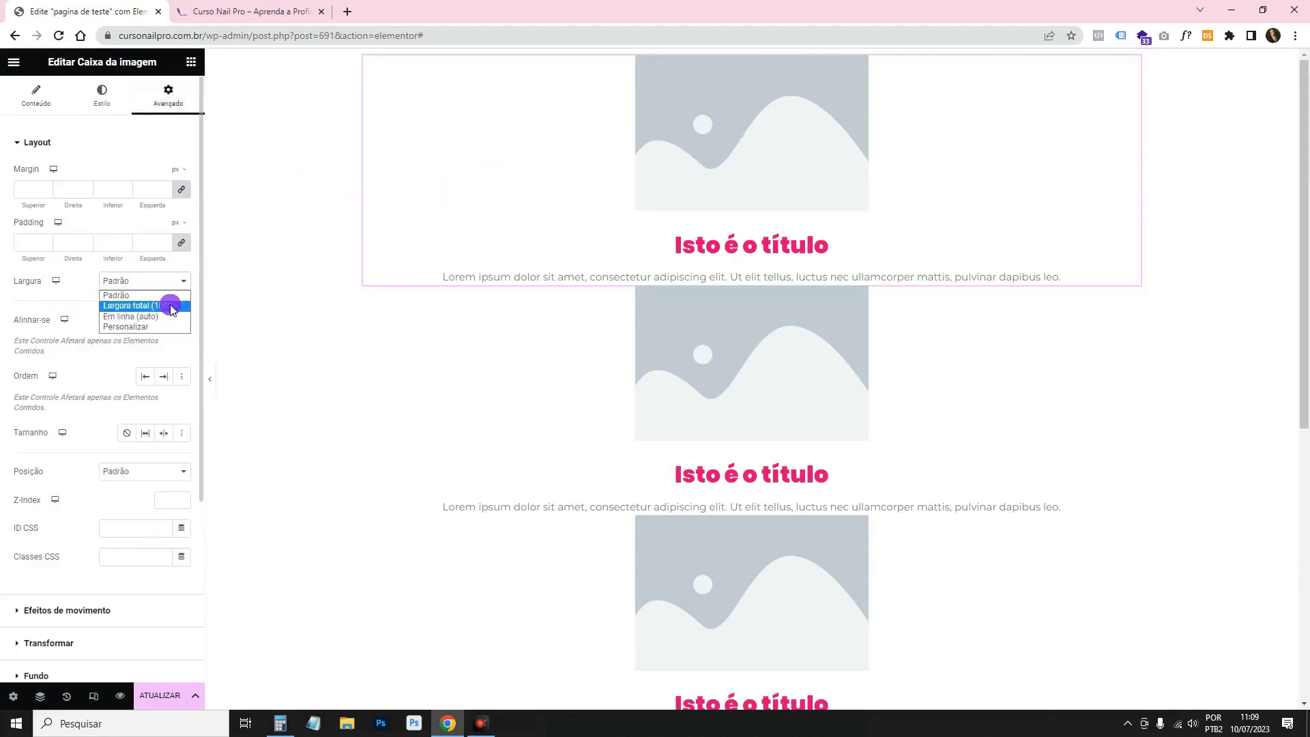
{"action": "left_click", "coordinate": [164, 328]}
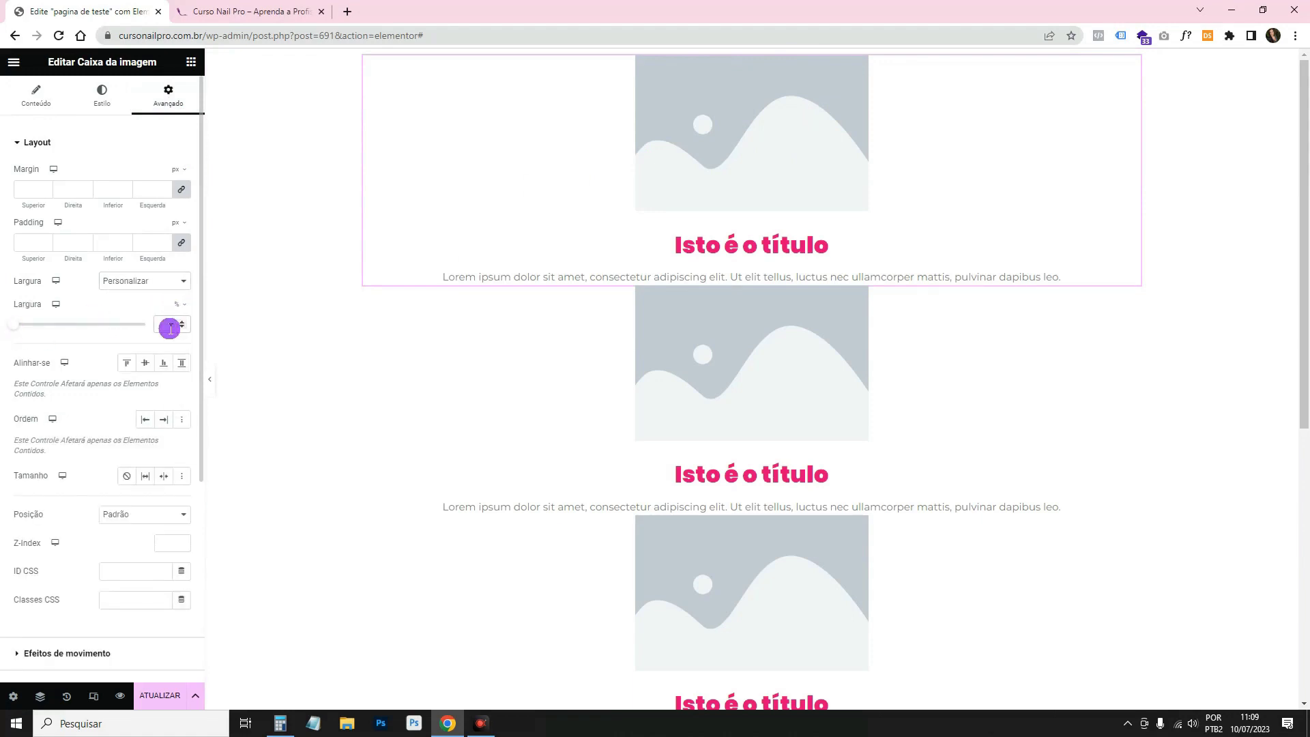
{"action": "type", "text": "24,5"}
Copy the first image box and paste its style onto the other three image boxes
{"action": "right_click", "coordinate": [464, 102]}
{"action": "left_click", "coordinate": [705, 216]}
{"action": "right_click", "coordinate": [756, 253]}
{"action": "left_click", "coordinate": [872, 342]}
{"action": "right_click", "coordinate": [760, 310]}
{"action": "left_click", "coordinate": [858, 396]}
{"action": "right_click", "coordinate": [796, 295]}
{"action": "left_click", "coordinate": [879, 362]}
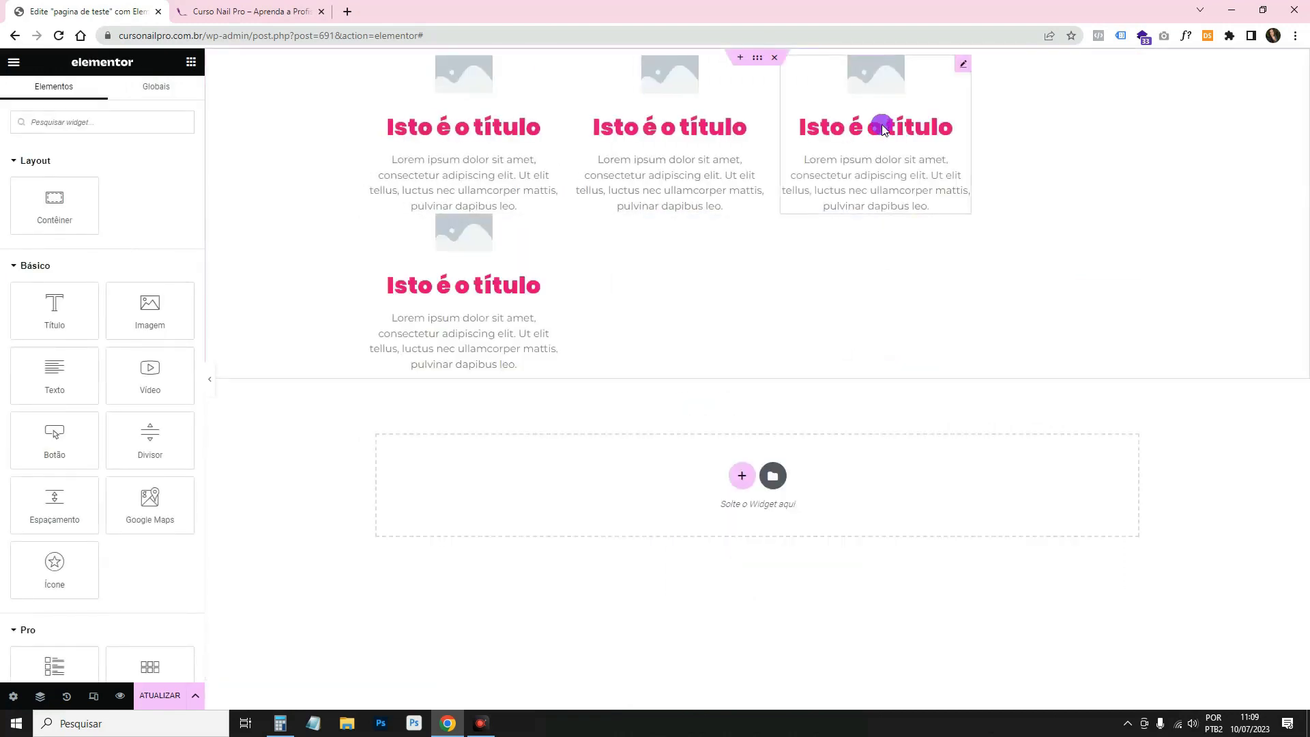
Set the first image box's custom width to 23,5% and paste its style onto the other three boxes
{"action": "left_click", "coordinate": [759, 59]}
{"action": "left_click", "coordinate": [551, 64]}
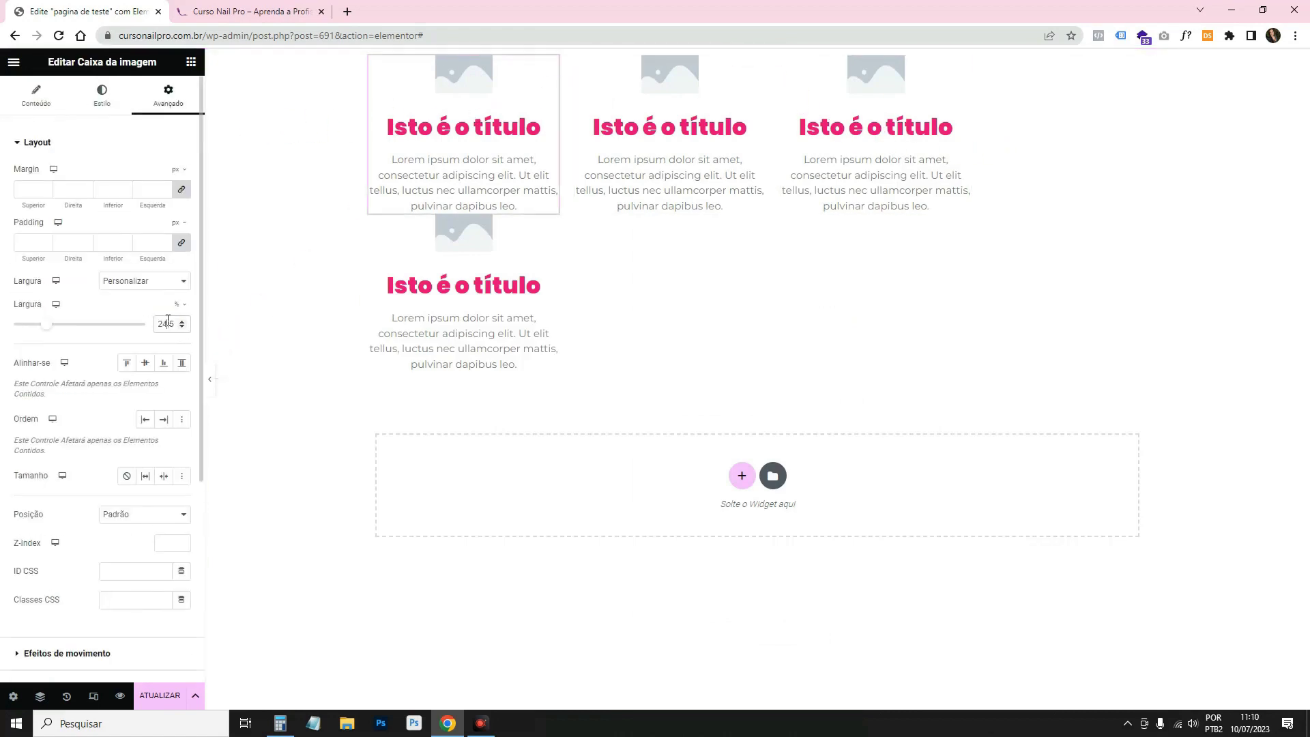
{"action": "right_click", "coordinate": [462, 108]}
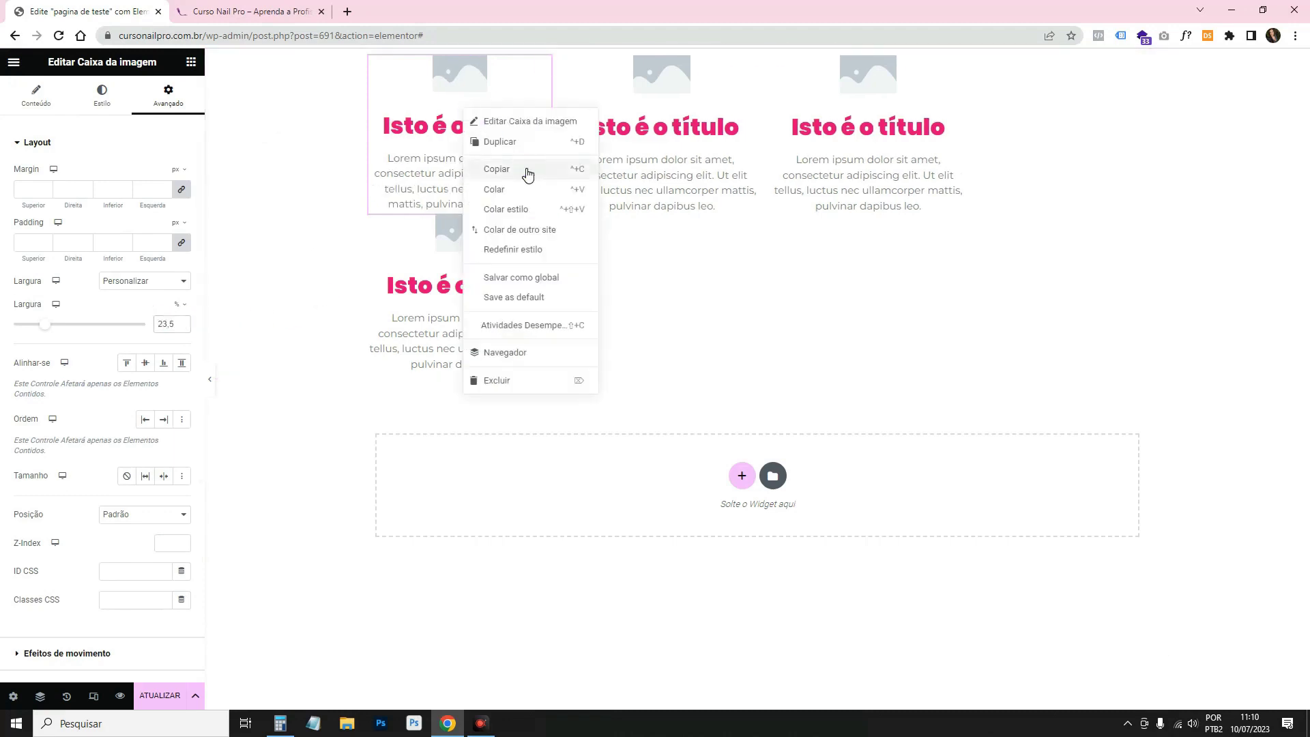
{"action": "left_click", "coordinate": [526, 173]}
{"action": "right_click", "coordinate": [658, 102]}
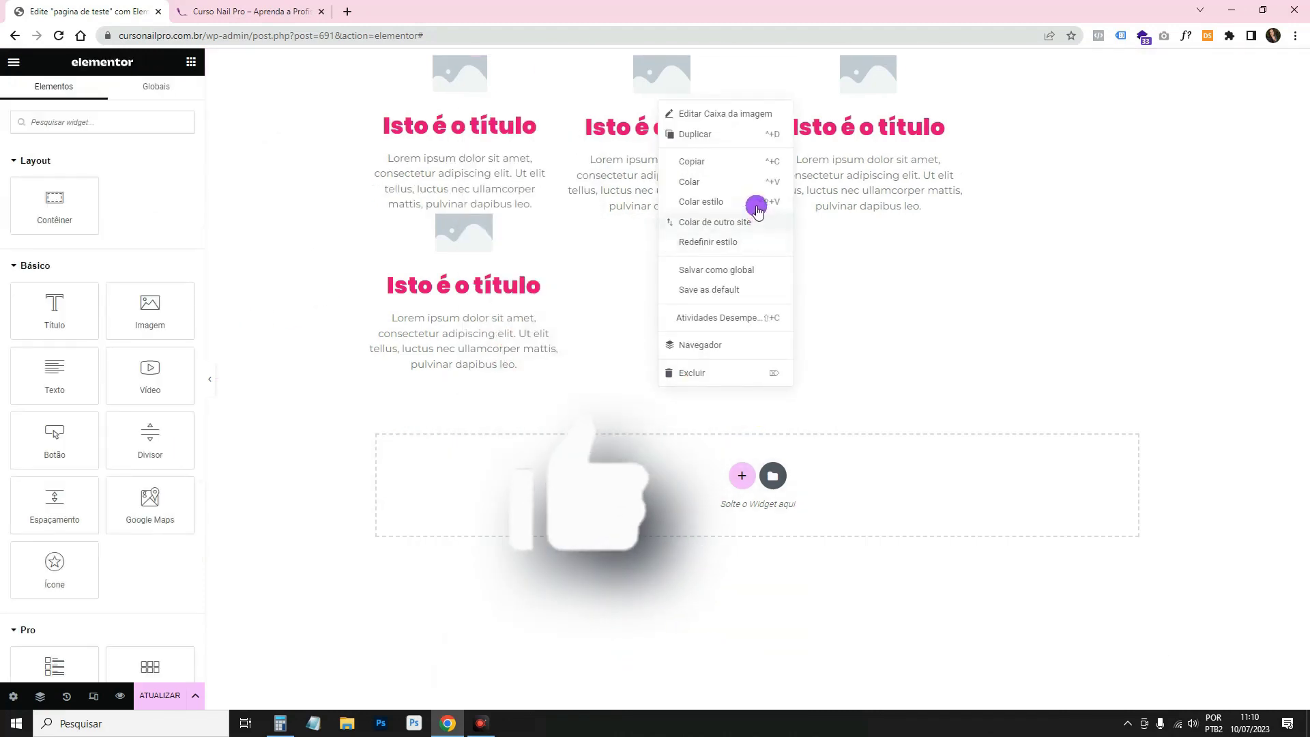
{"action": "left_click", "coordinate": [751, 202]}
{"action": "right_click", "coordinate": [837, 152]}
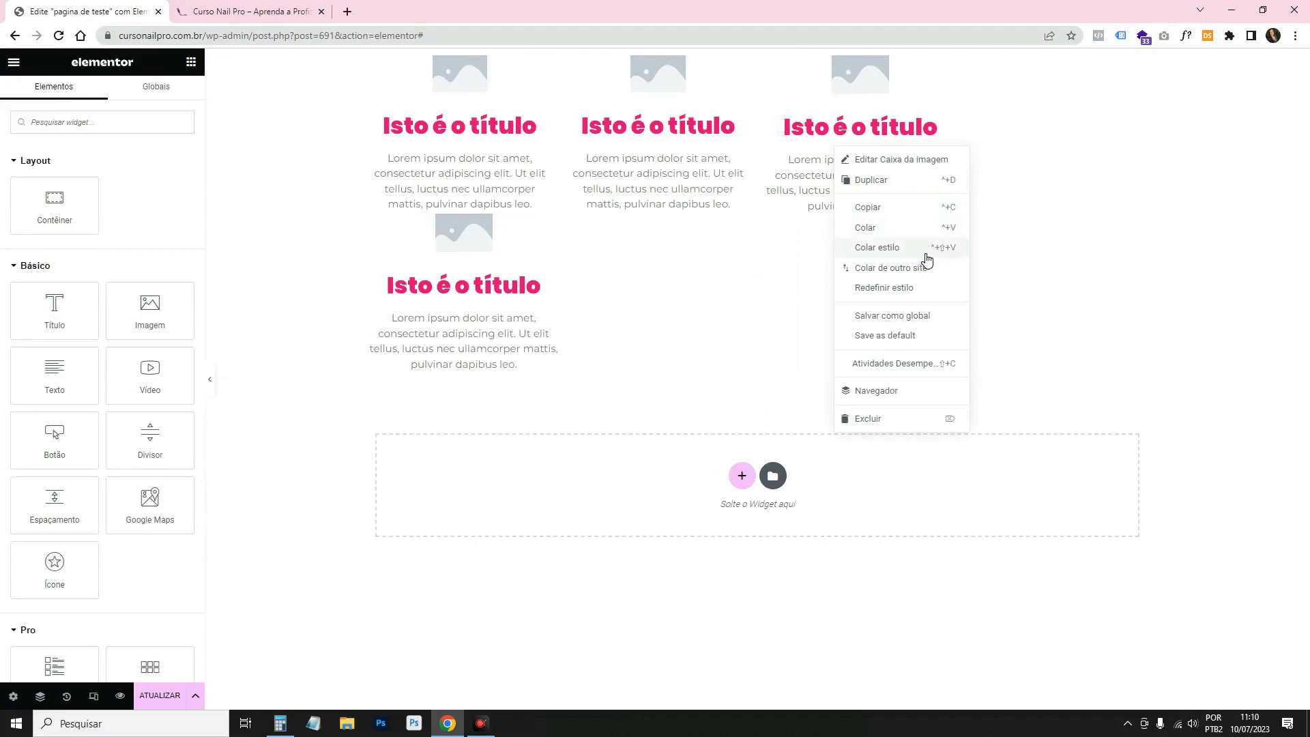
{"action": "left_click", "coordinate": [926, 247]}
{"action": "right_click", "coordinate": [434, 320]}
{"action": "left_click", "coordinate": [541, 423]}
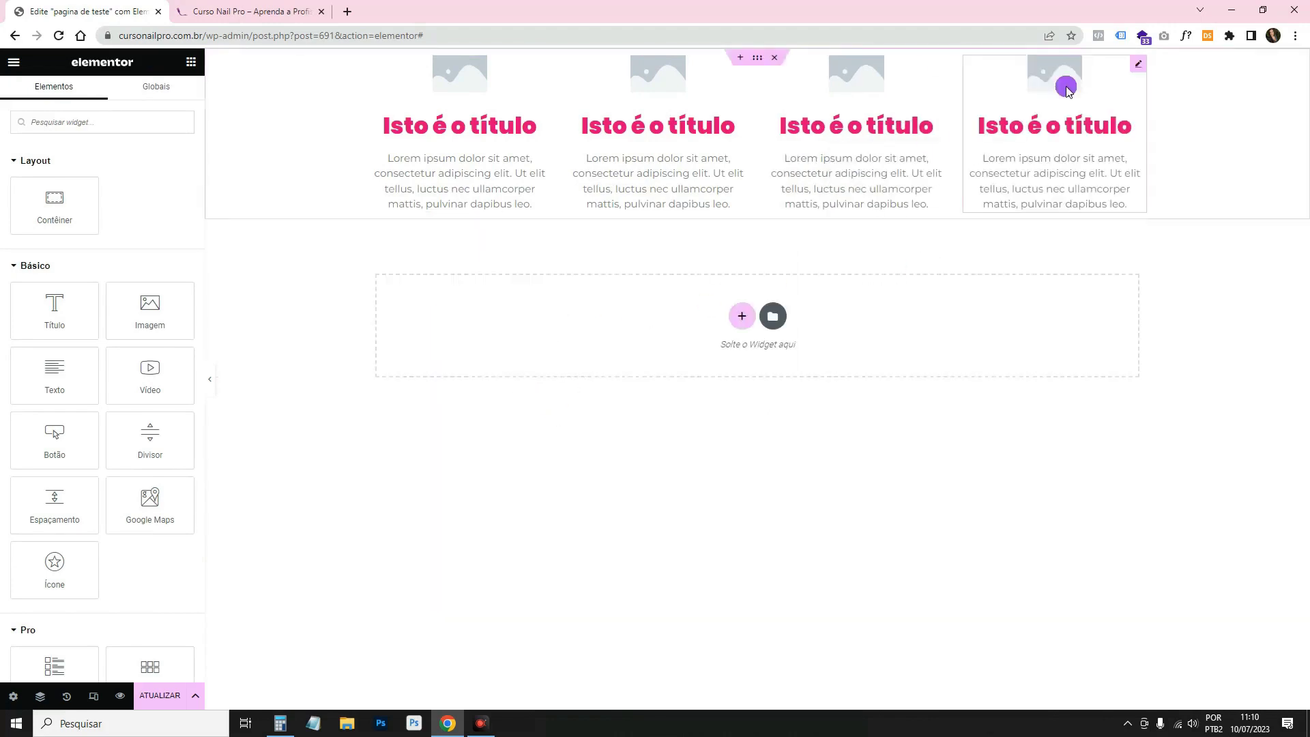
Duplicate the fourth image box and set the container's minimum height to 685 px
{"action": "right_click", "coordinate": [1065, 85]}
{"action": "left_click", "coordinate": [1107, 122]}
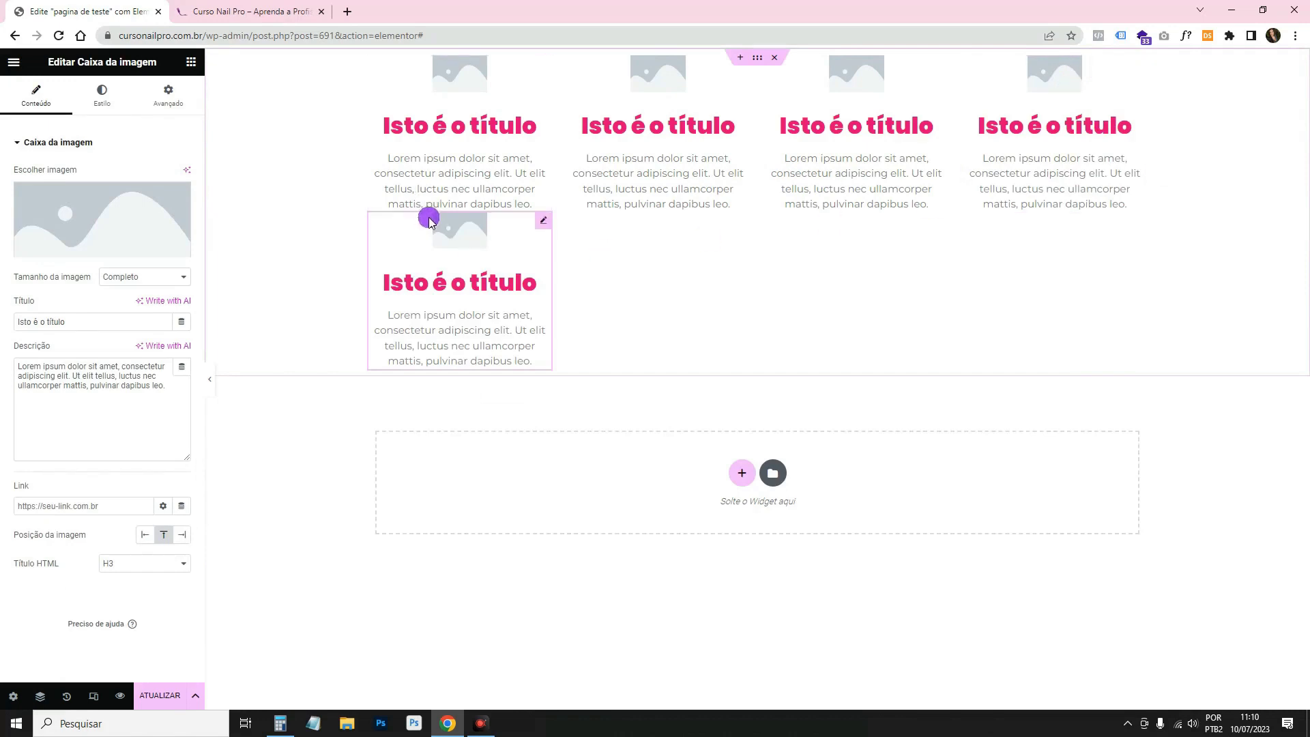
{"action": "left_click", "coordinate": [757, 59]}
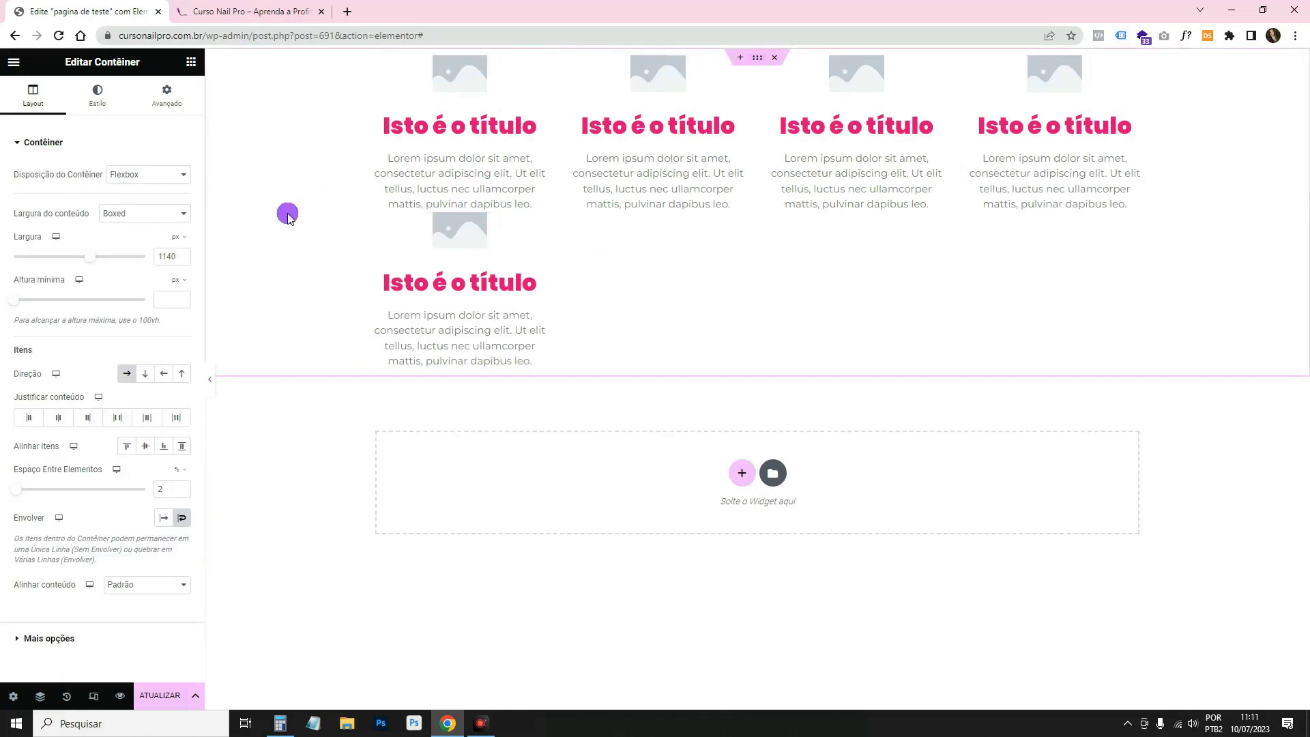
{"action": "left_click", "coordinate": [20, 285]}
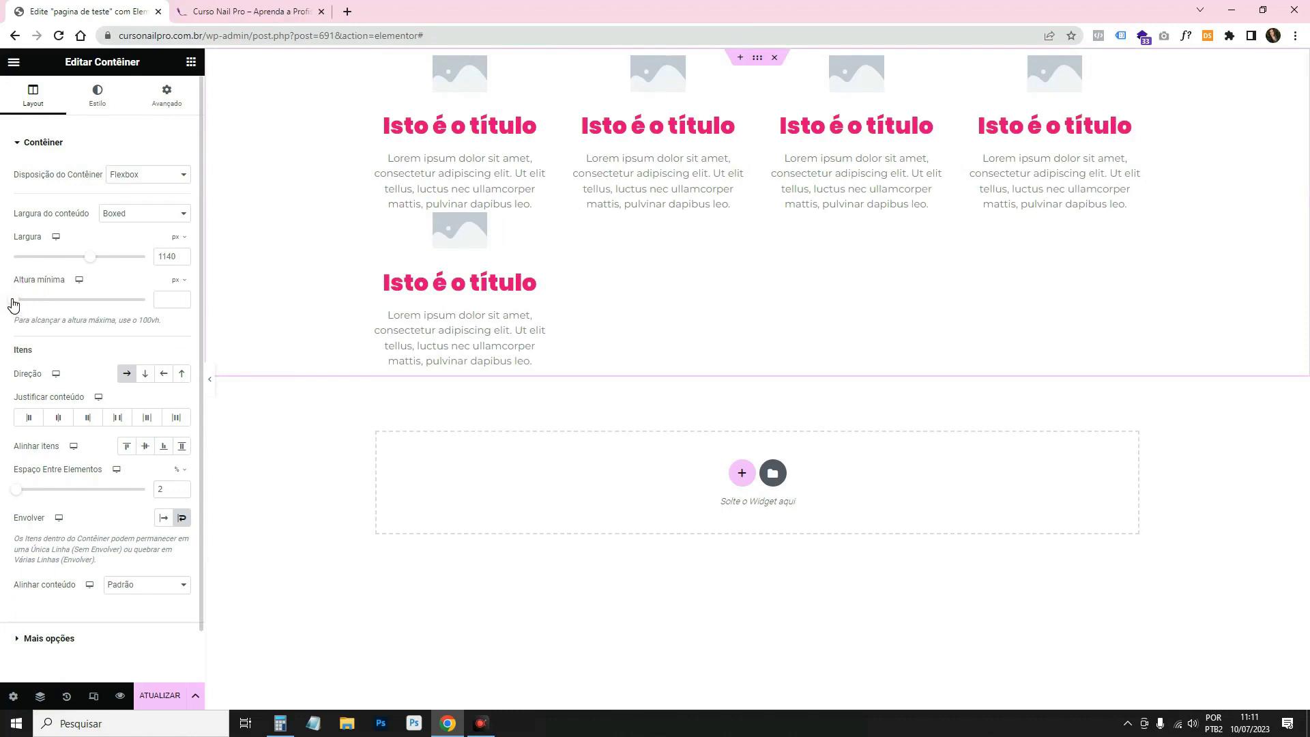
{"action": "left_click_drag", "start_coordinate": [56, 301], "coordinate": [76, 300]}
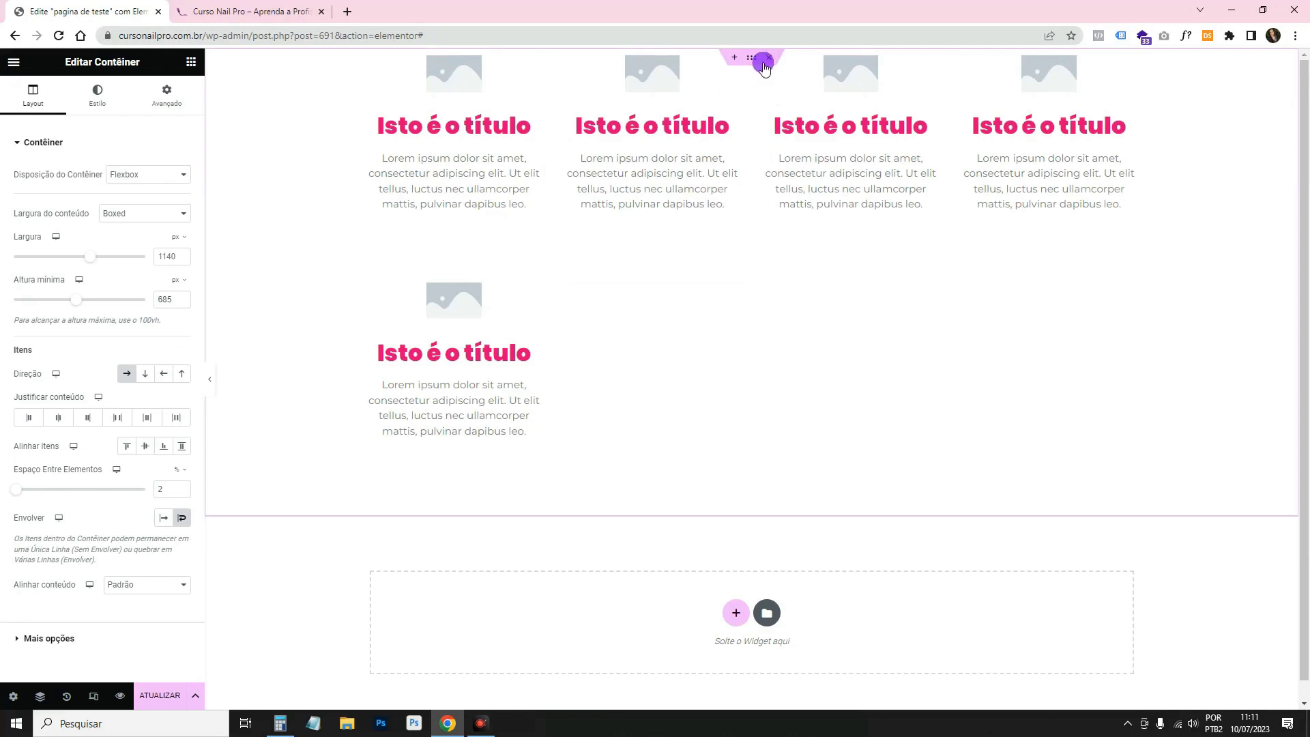
Replace the container with a four-column Flexbox structure and place an Imagem widget in its first column
{"action": "left_click", "coordinate": [764, 64]}
{"action": "left_click", "coordinate": [741, 163]}
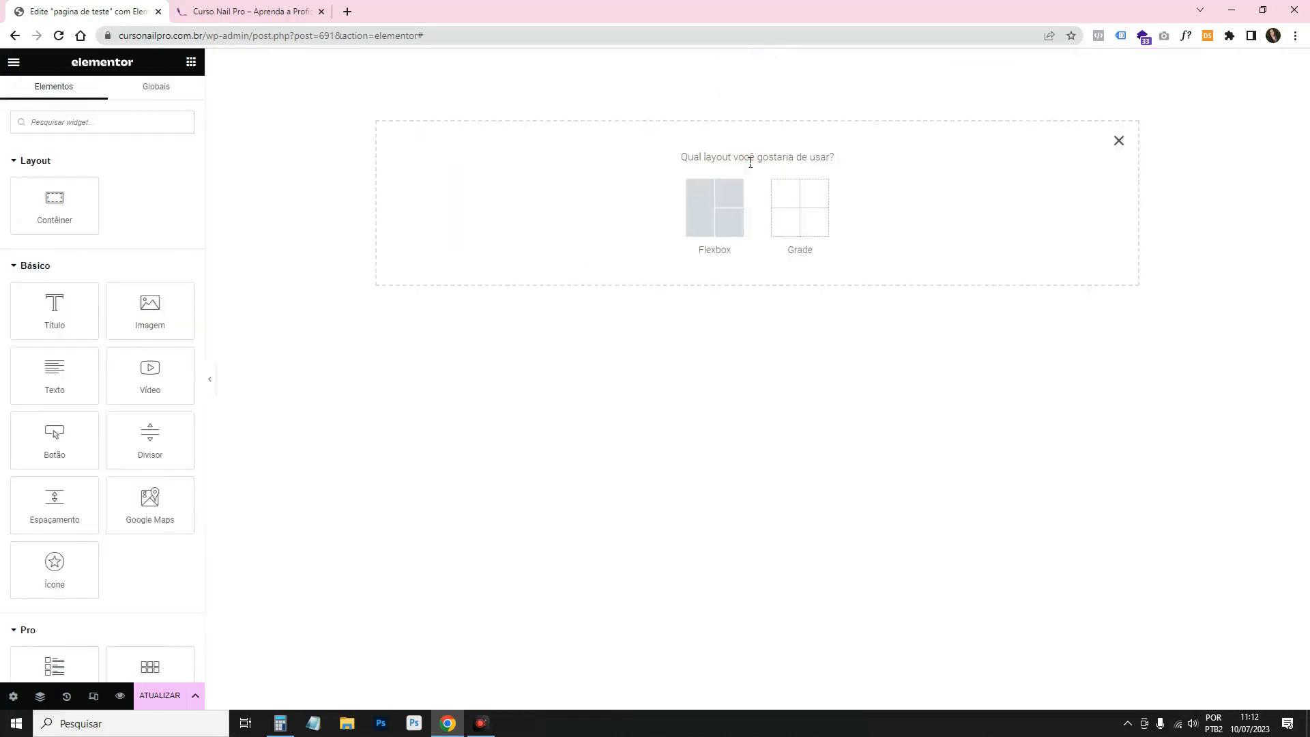
{"action": "left_click", "coordinate": [705, 228]}
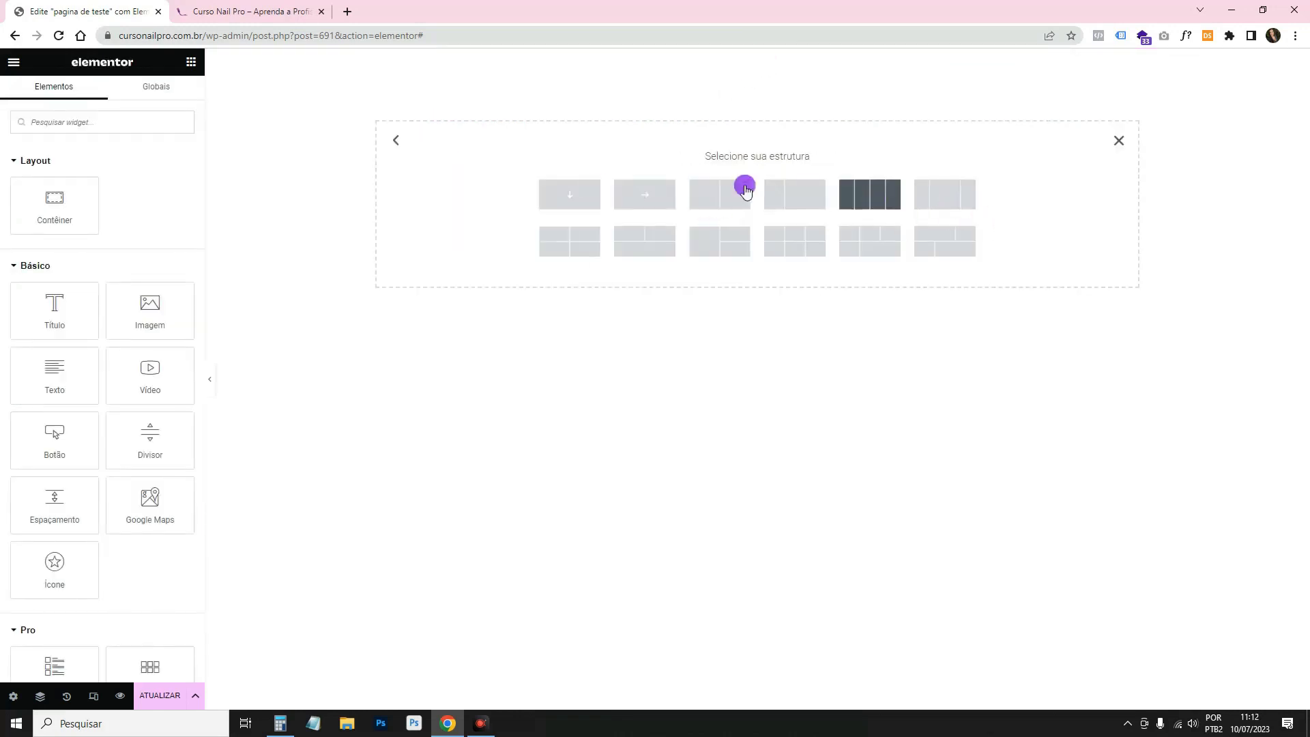
{"action": "left_click", "coordinate": [871, 196]}
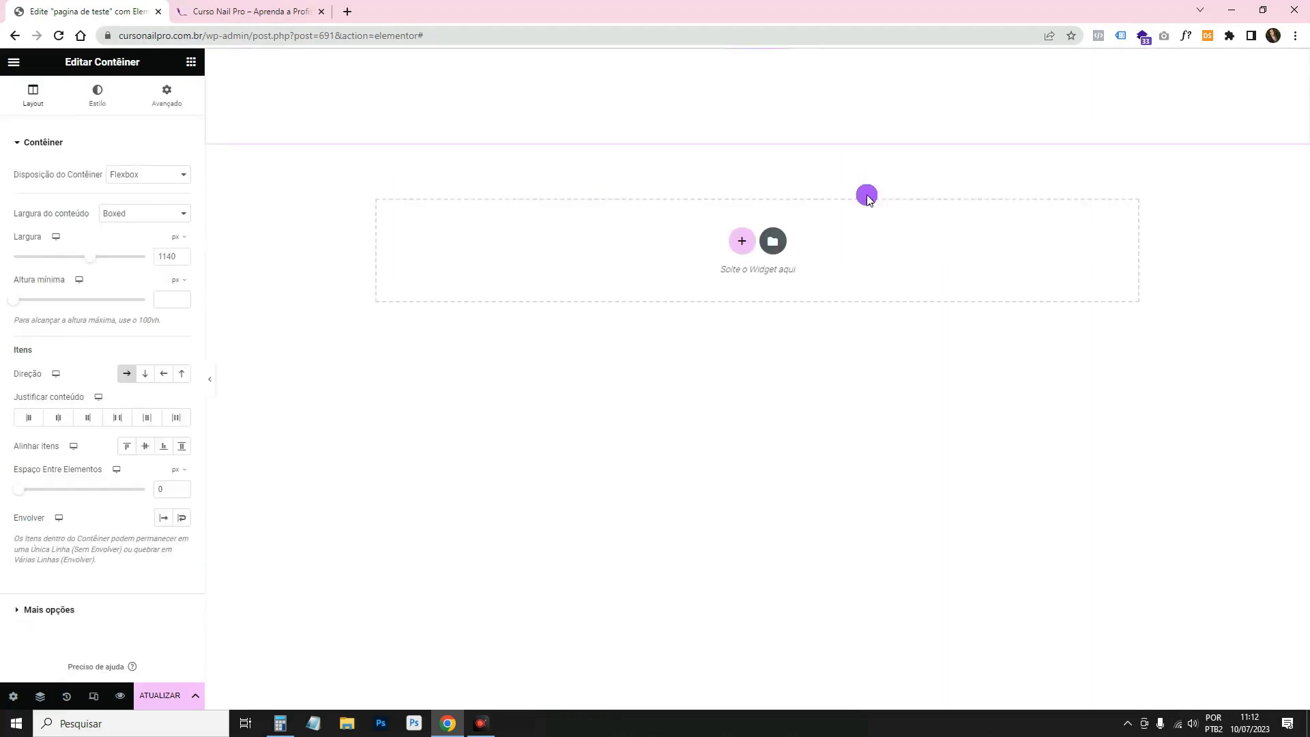
{"action": "left_click", "coordinate": [191, 63]}
{"action": "left_click_drag", "start_coordinate": [123, 310], "coordinate": [439, 102]}
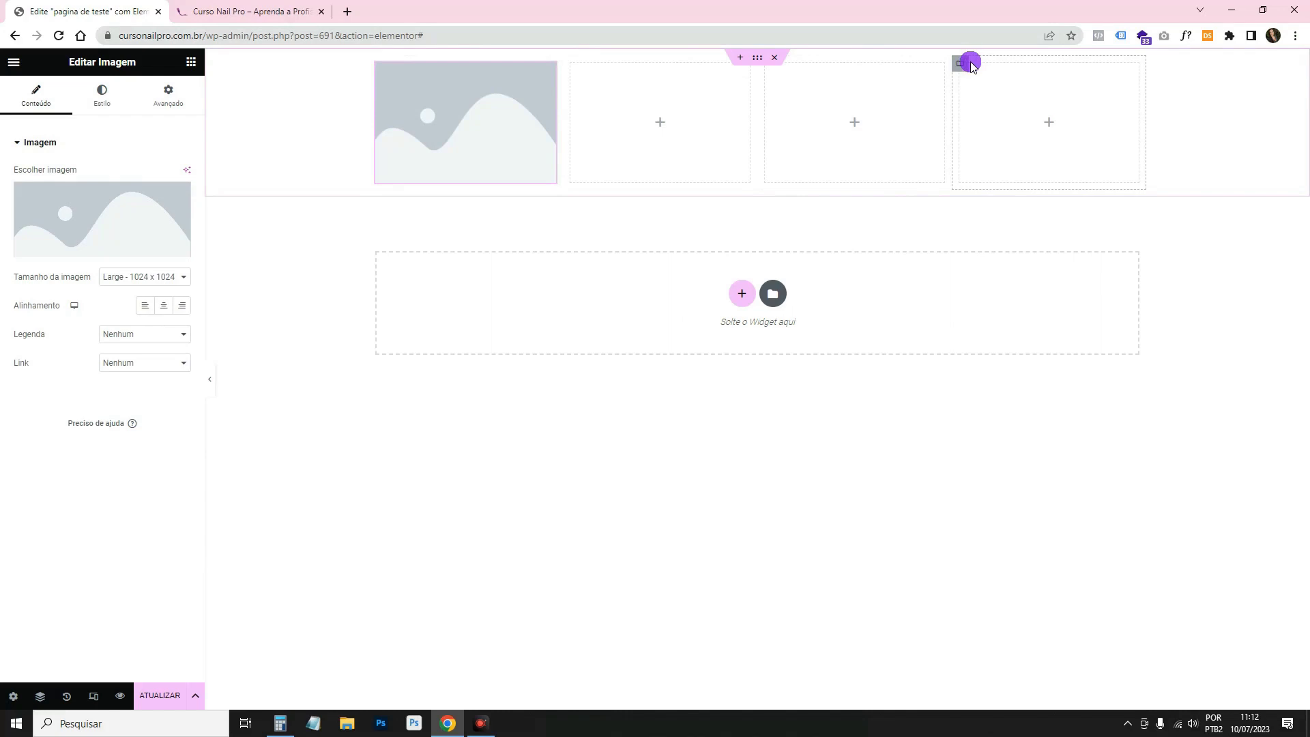
Delete the four-column Flexbox container and add a Grade container with three columns and two rows
{"action": "left_click", "coordinate": [774, 60]}
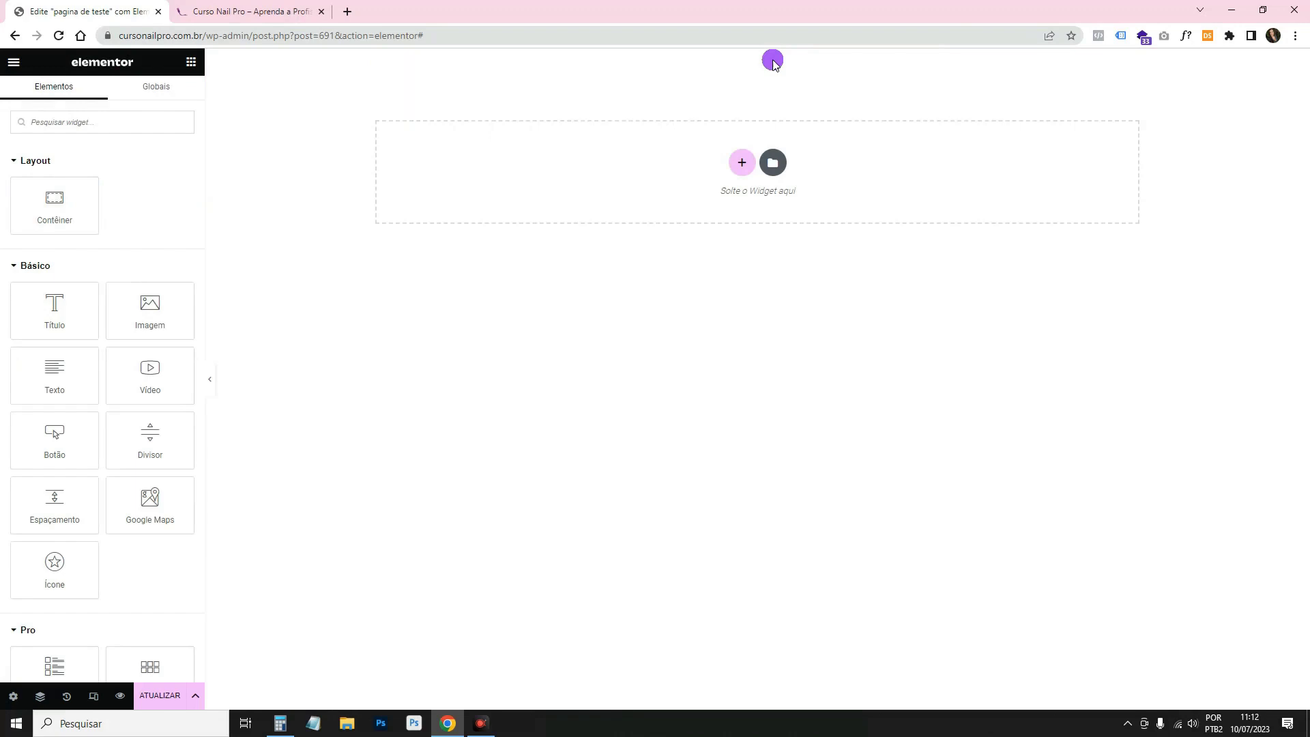
{"action": "left_click", "coordinate": [743, 157]}
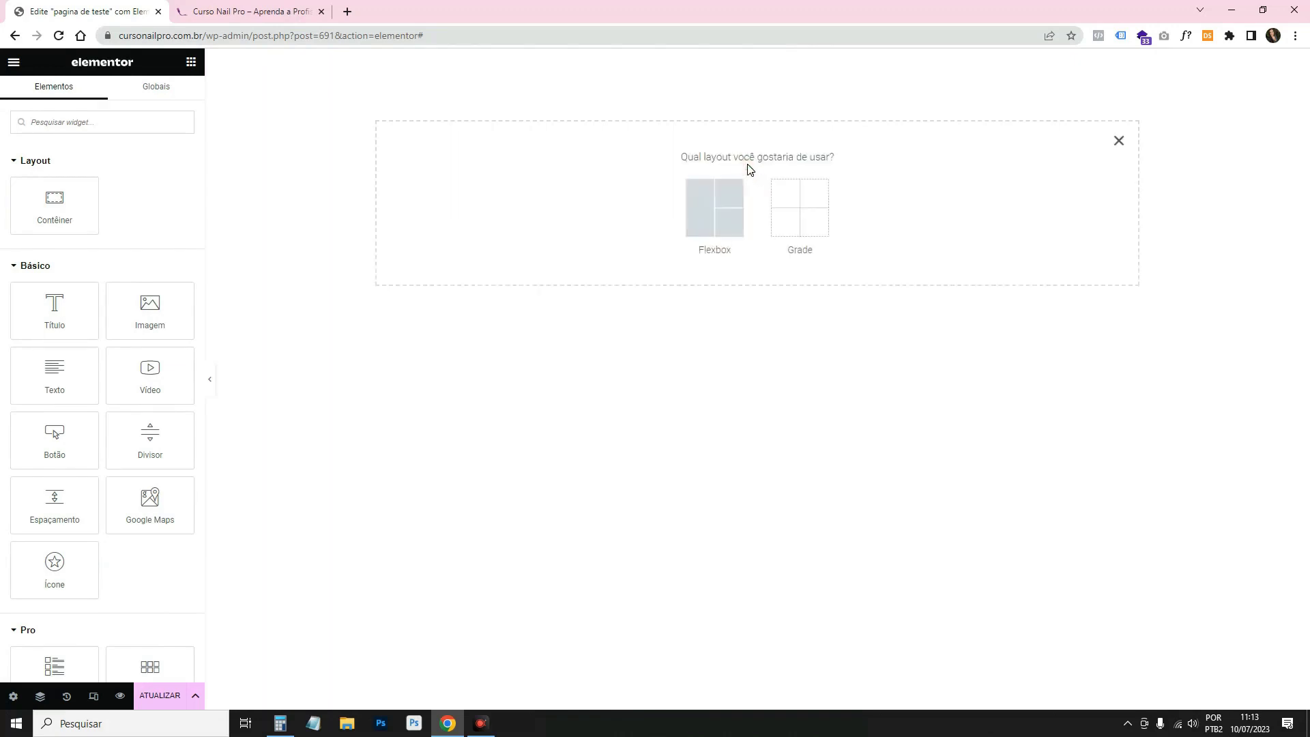
{"action": "left_click", "coordinate": [809, 197]}
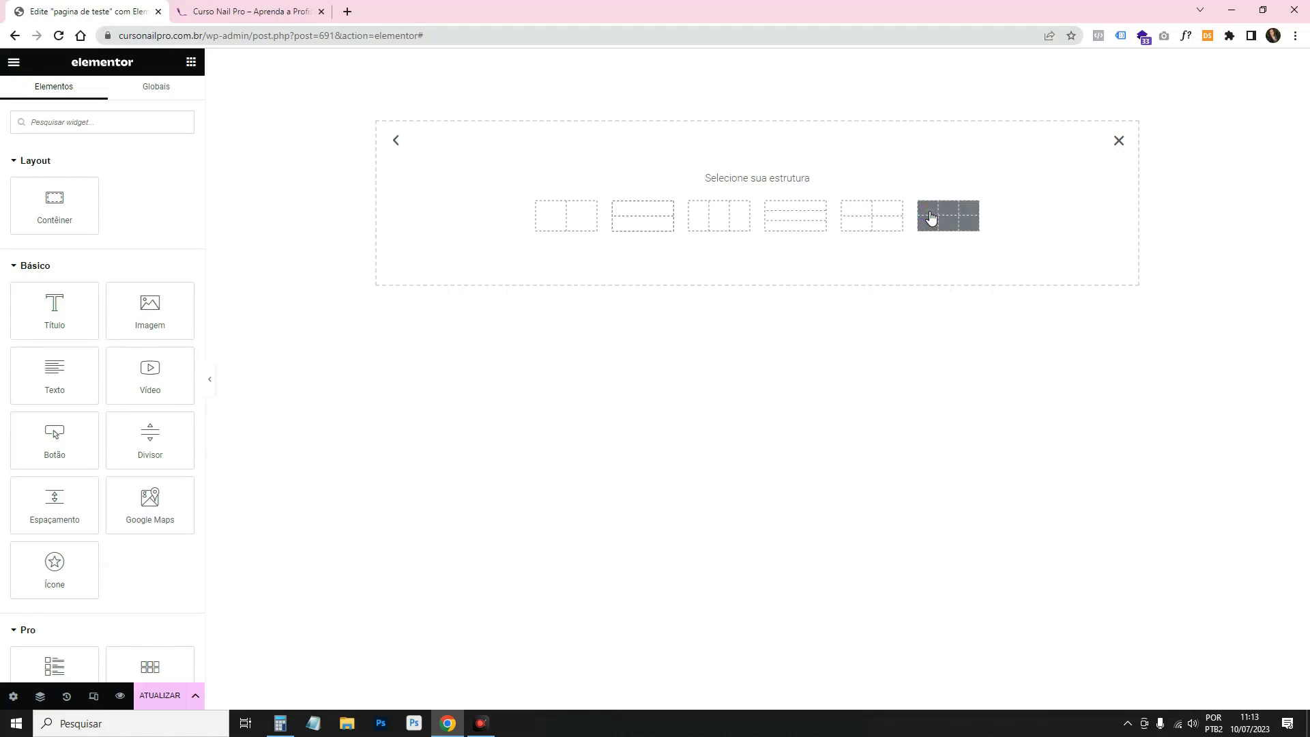
{"action": "left_click", "coordinate": [932, 216]}
Find the Caixa da imagem widget by searching "cai" and place it in the grid's first cell
{"action": "left_click", "coordinate": [191, 62]}
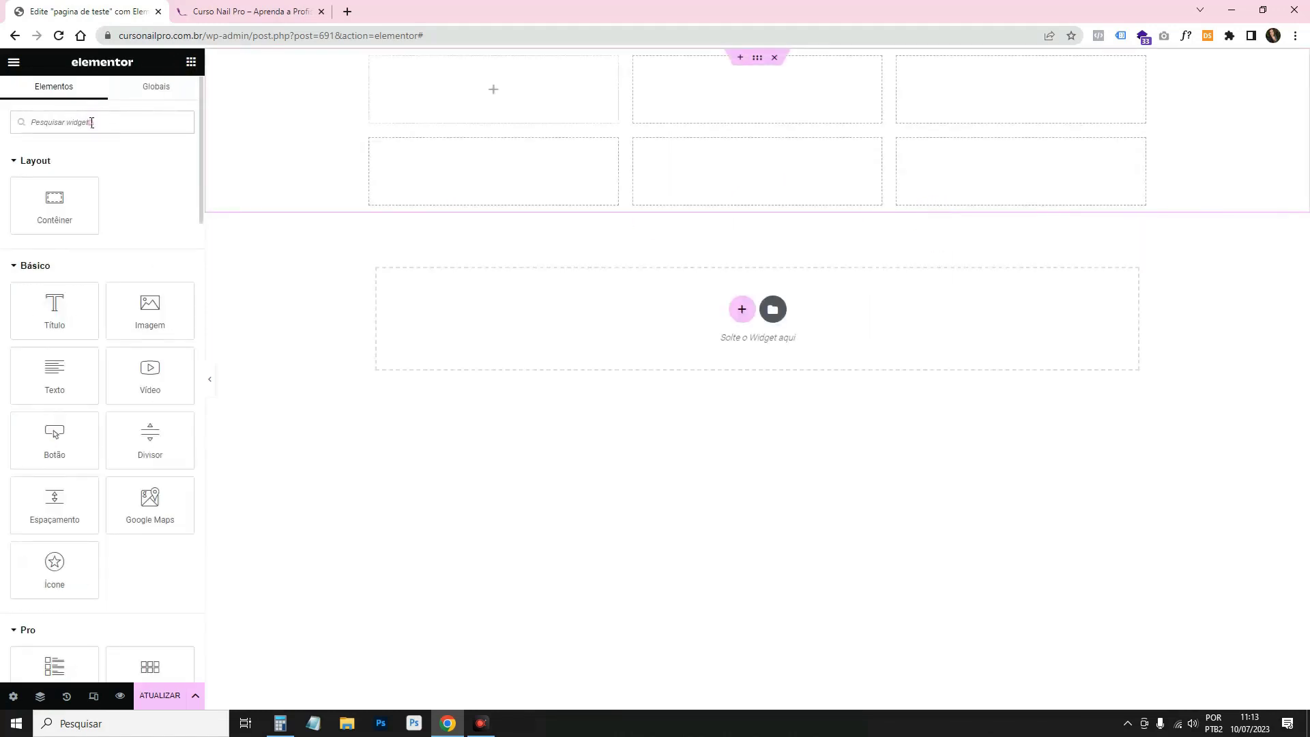
{"action": "type", "text": "cai"}
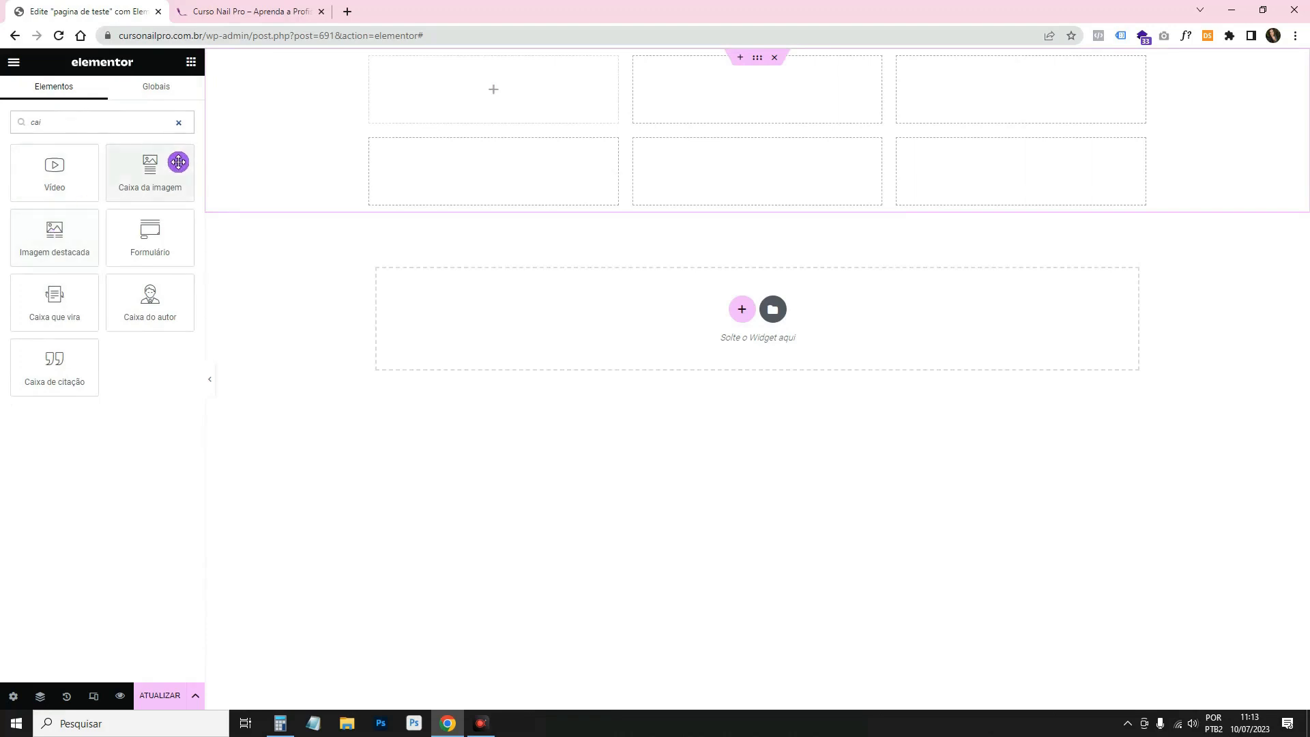
{"action": "left_click_drag", "start_coordinate": [176, 161], "coordinate": [439, 109]}
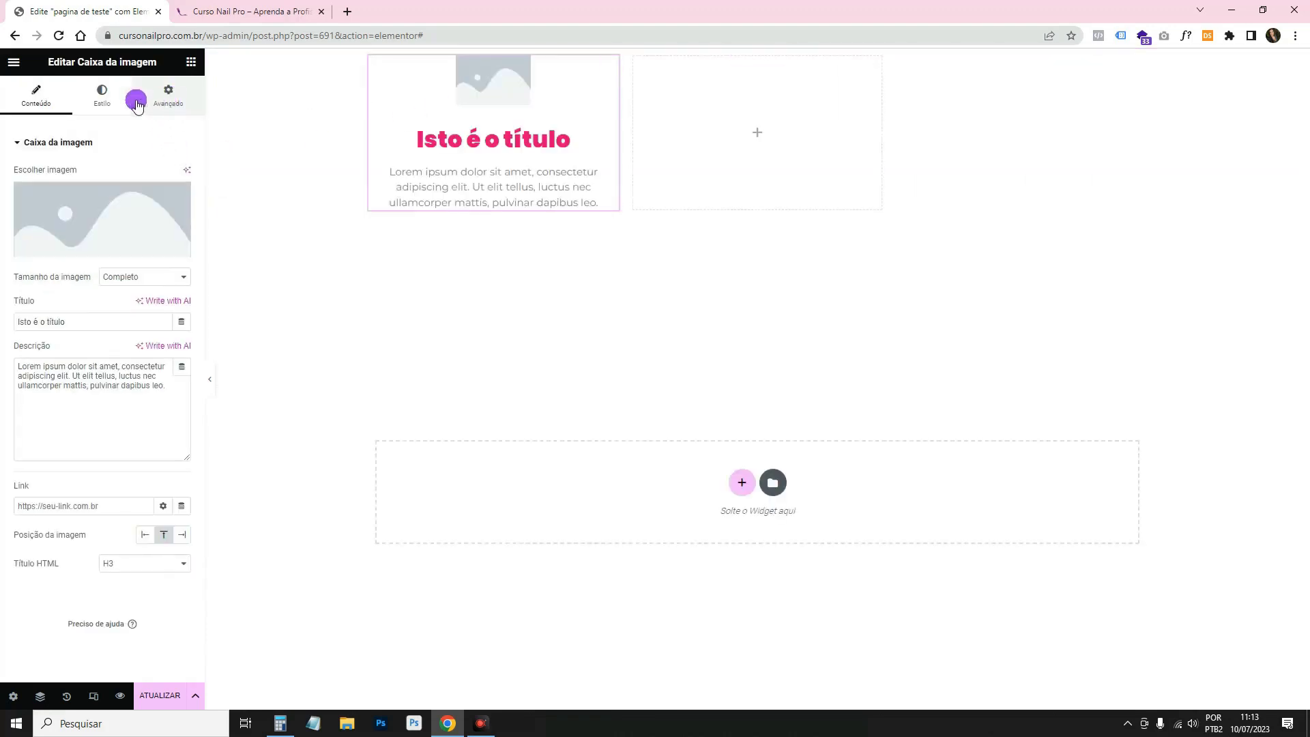
Enable a box shadow in the border settings of the image box in the first grid cell
{"action": "left_click", "coordinate": [177, 101]}
{"action": "scroll", "coordinate": [100, 521], "scroll_direction": "down", "scroll_amount": 3}
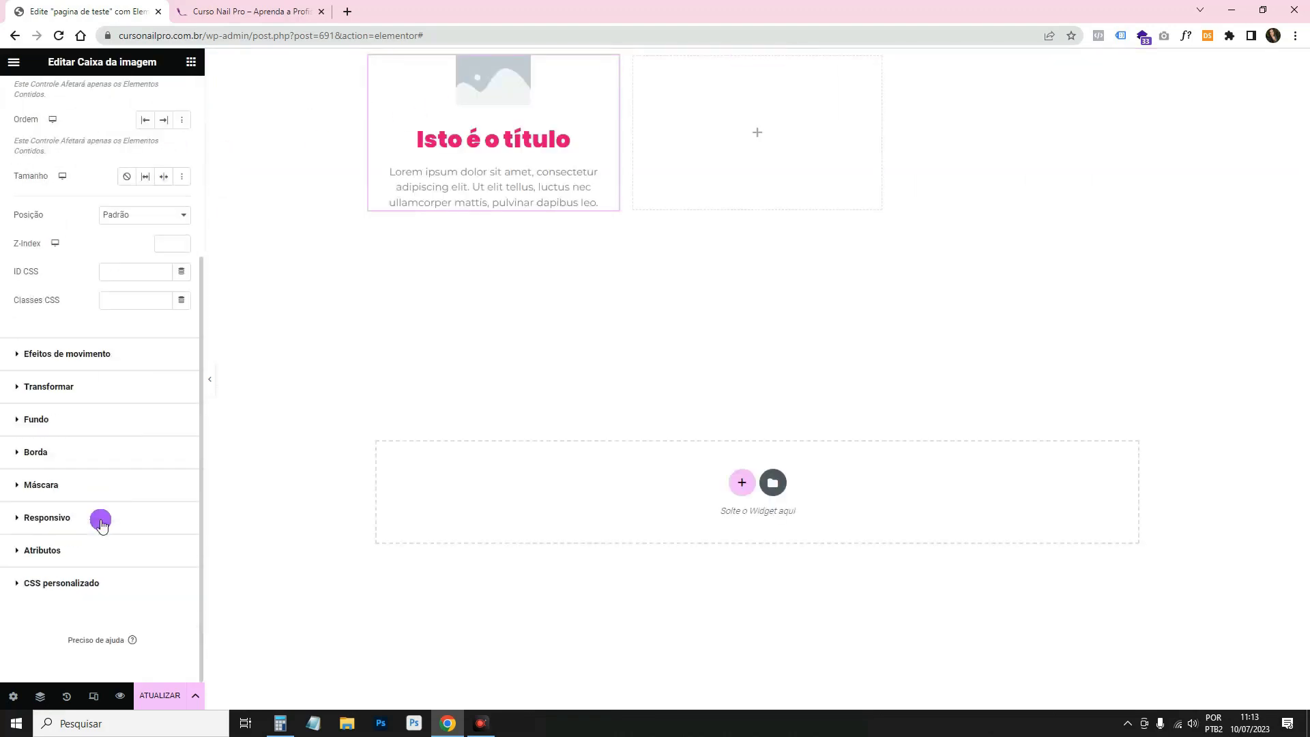
{"action": "left_click", "coordinate": [54, 453]}
{"action": "left_click", "coordinate": [182, 416]}
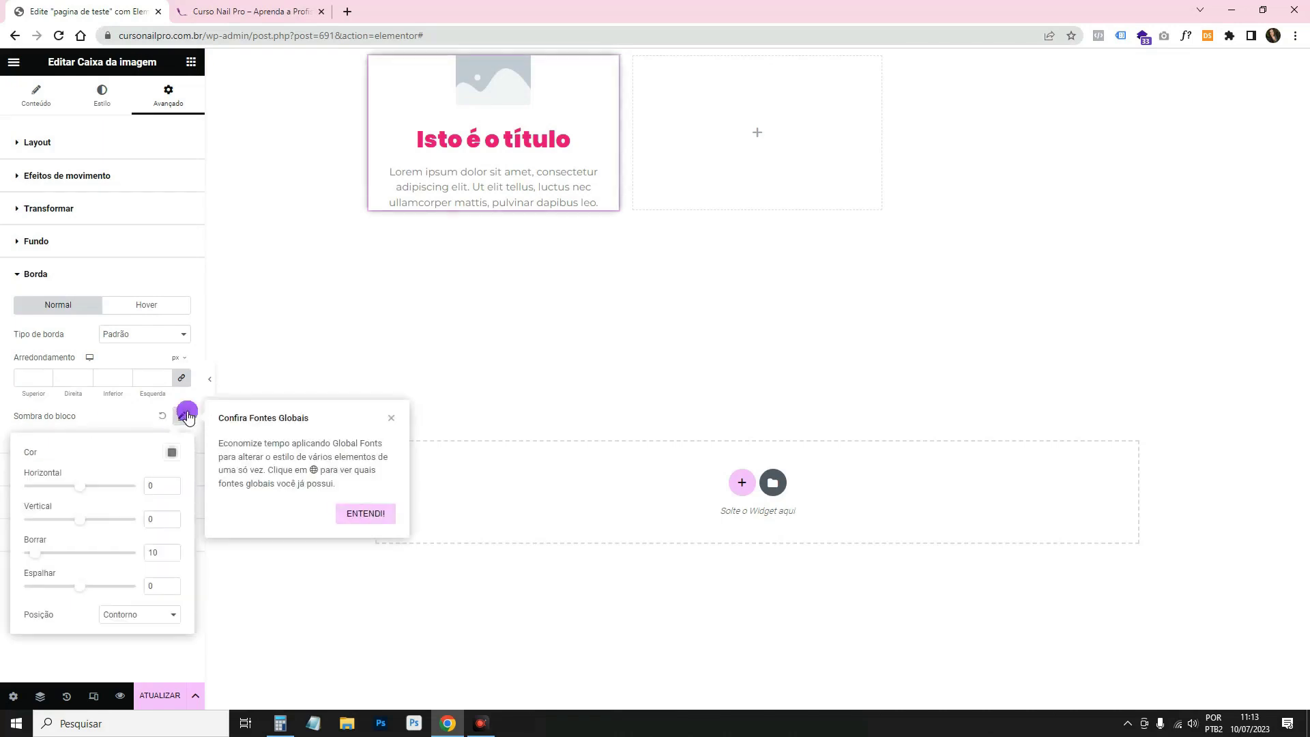
Set the image box's padding to 20 px on all sides and preview it with the editing panel hidden
{"action": "left_click", "coordinate": [161, 137]}
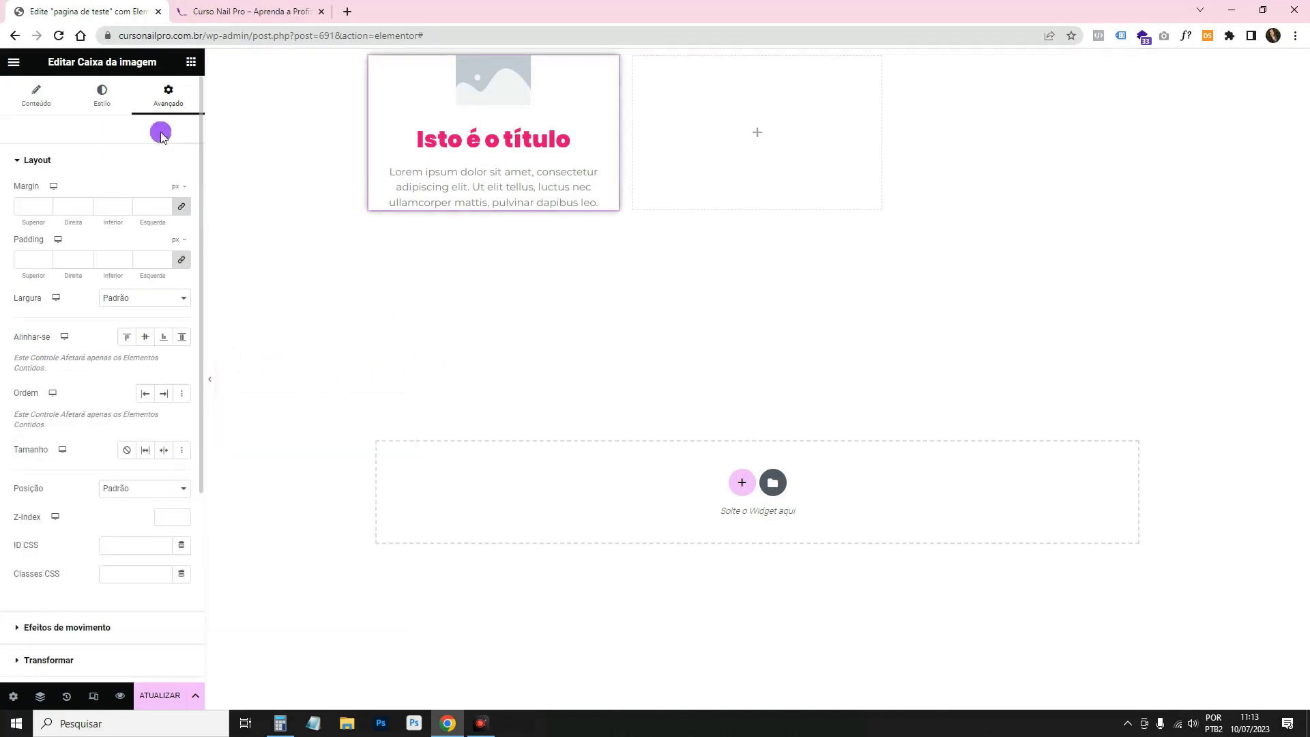
{"action": "left_click", "coordinate": [151, 260]}
{"action": "type", "text": "20"}
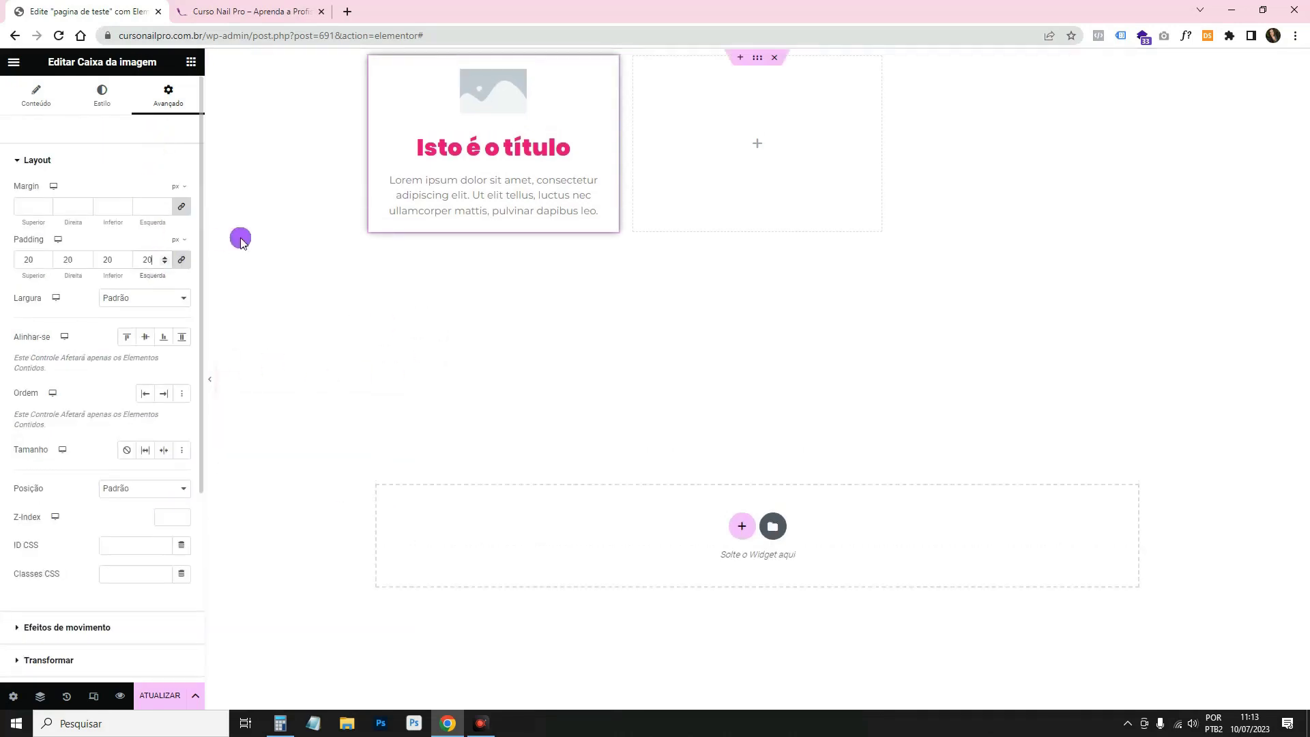
{"action": "left_click", "coordinate": [210, 378]}
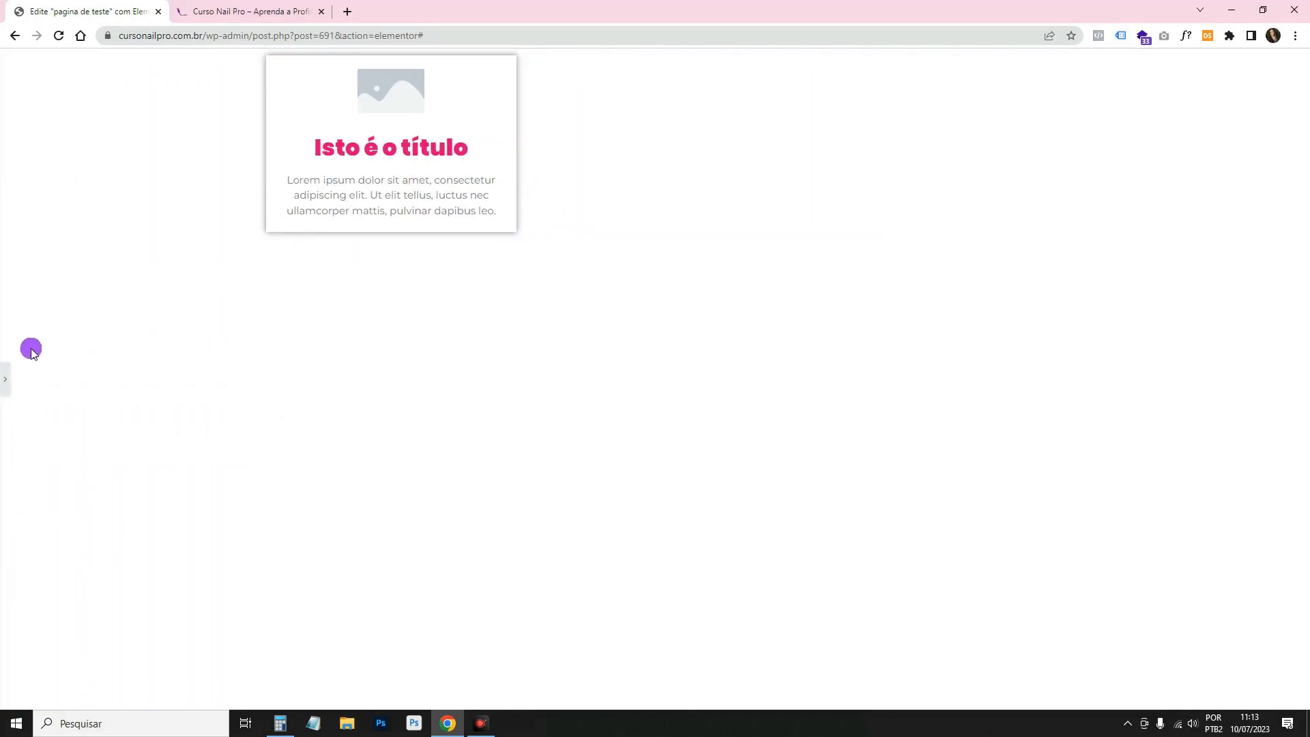
{"action": "left_click", "coordinate": [5, 375]}
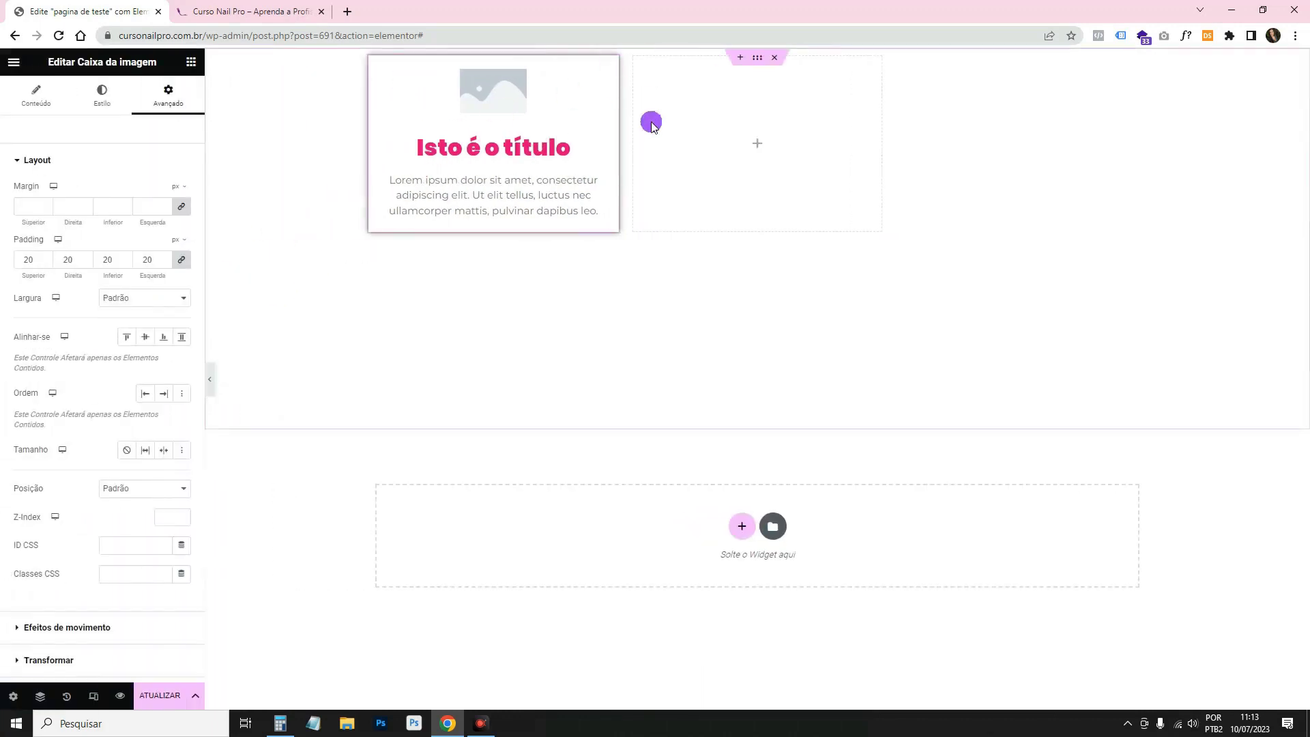
Duplicate the image box five times to fill the grid's first two rows
{"action": "right_click", "coordinate": [518, 108]}
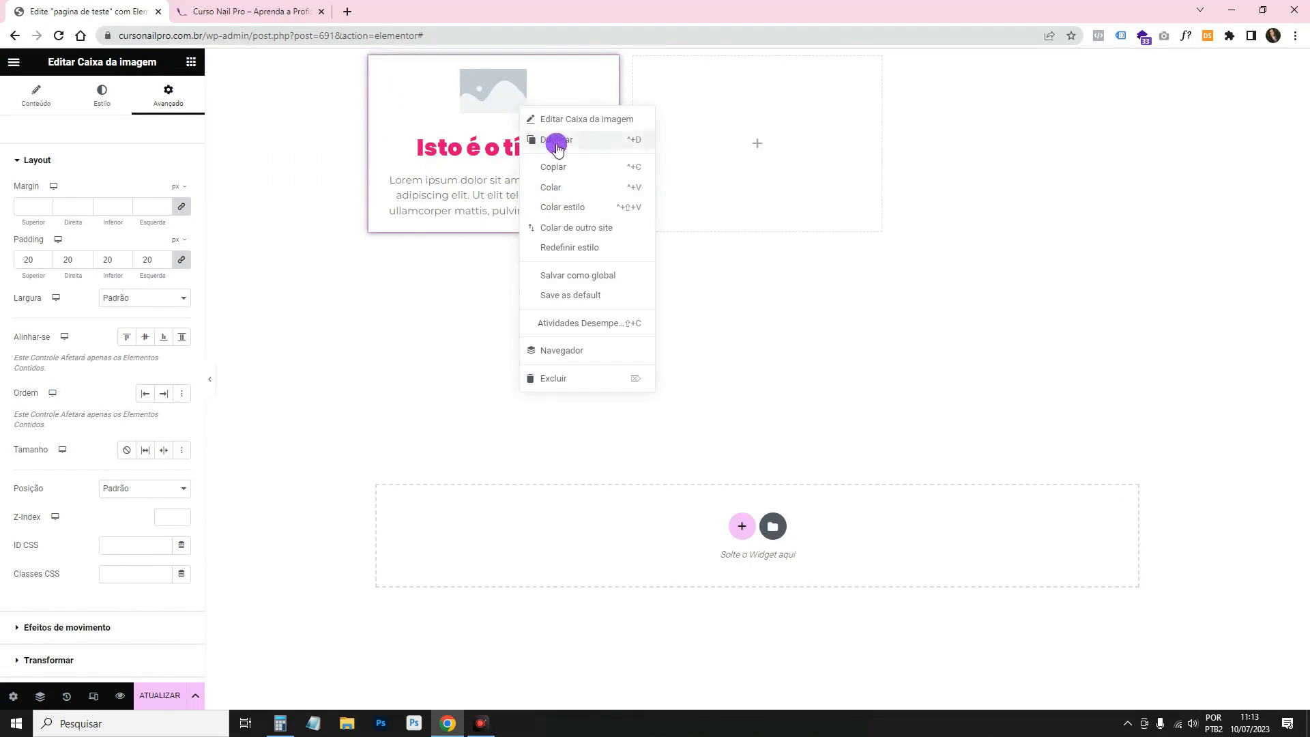
{"action": "left_click", "coordinate": [555, 138]}
{"action": "right_click", "coordinate": [539, 107]}
{"action": "left_click", "coordinate": [564, 131]}
{"action": "right_click", "coordinate": [529, 105]}
{"action": "left_click", "coordinate": [544, 130]}
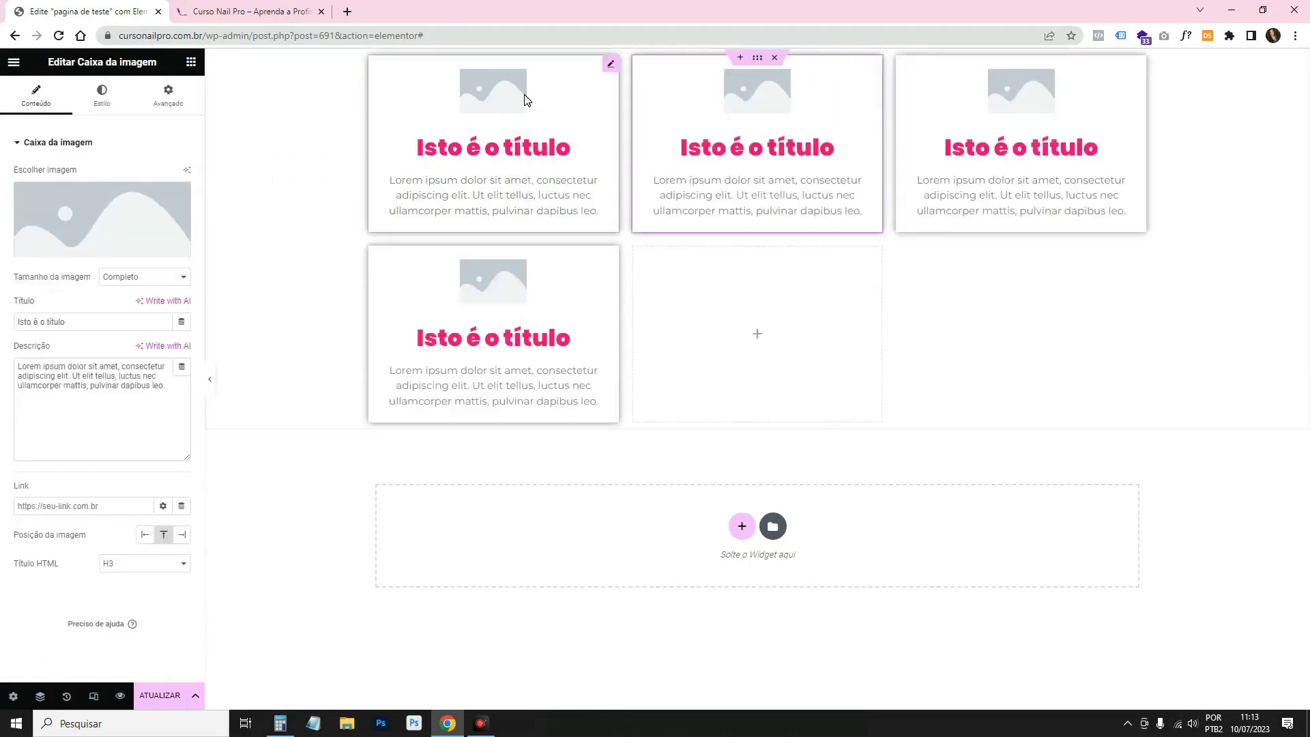
{"action": "right_click", "coordinate": [529, 105]}
{"action": "left_click", "coordinate": [561, 133]}
{"action": "right_click", "coordinate": [529, 105]}
{"action": "left_click", "coordinate": [561, 129]}
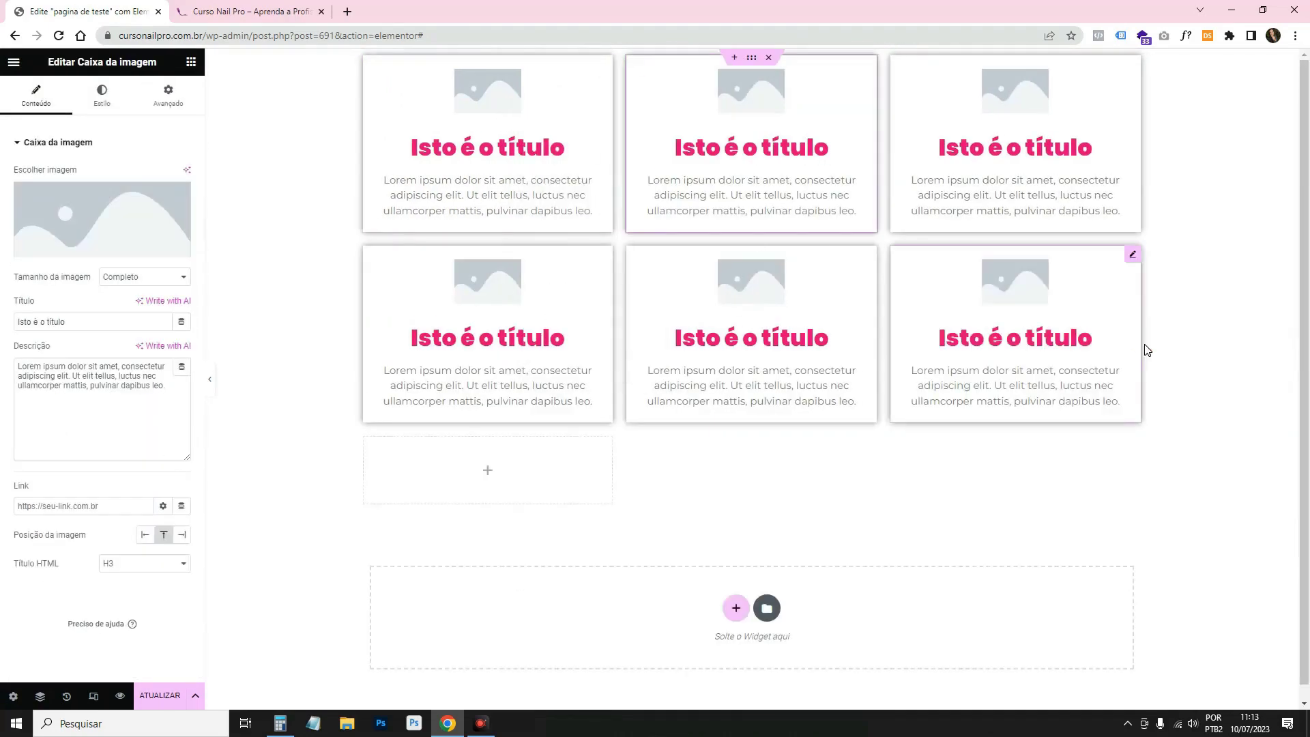
Duplicate the last image box of the second row twice to start a third row
{"action": "right_click", "coordinate": [1007, 286]}
{"action": "left_click", "coordinate": [1010, 321]}
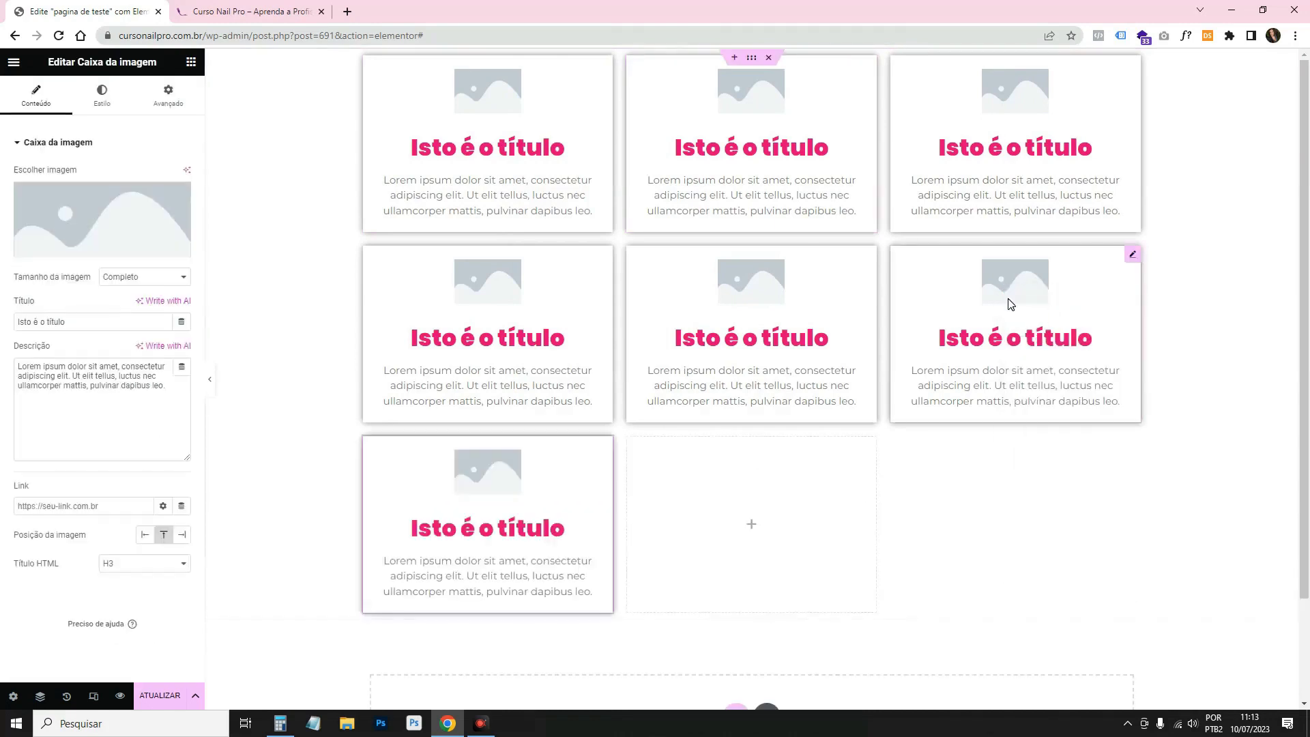
{"action": "right_click", "coordinate": [996, 291]}
{"action": "left_click", "coordinate": [1032, 324]}
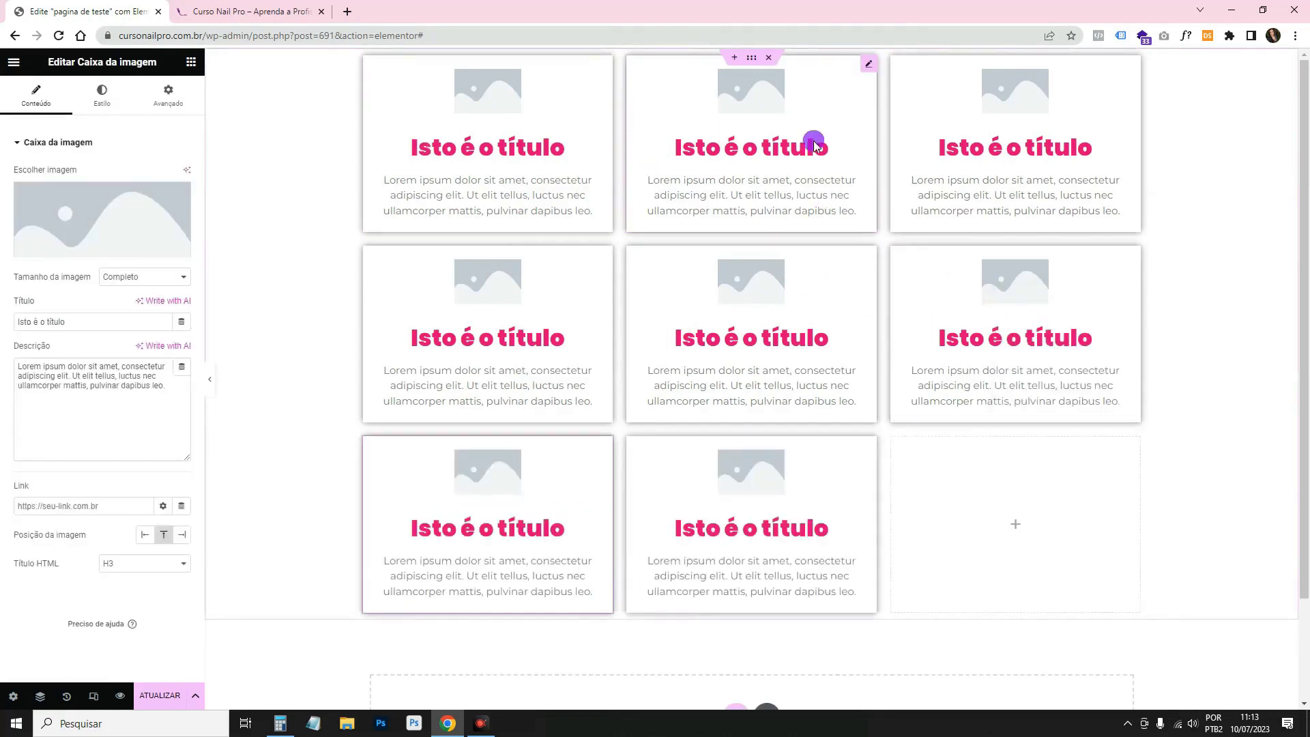
Set the grid container to 4 columns and preview the layout with the editing panel hidden
{"action": "left_click", "coordinate": [752, 59]}
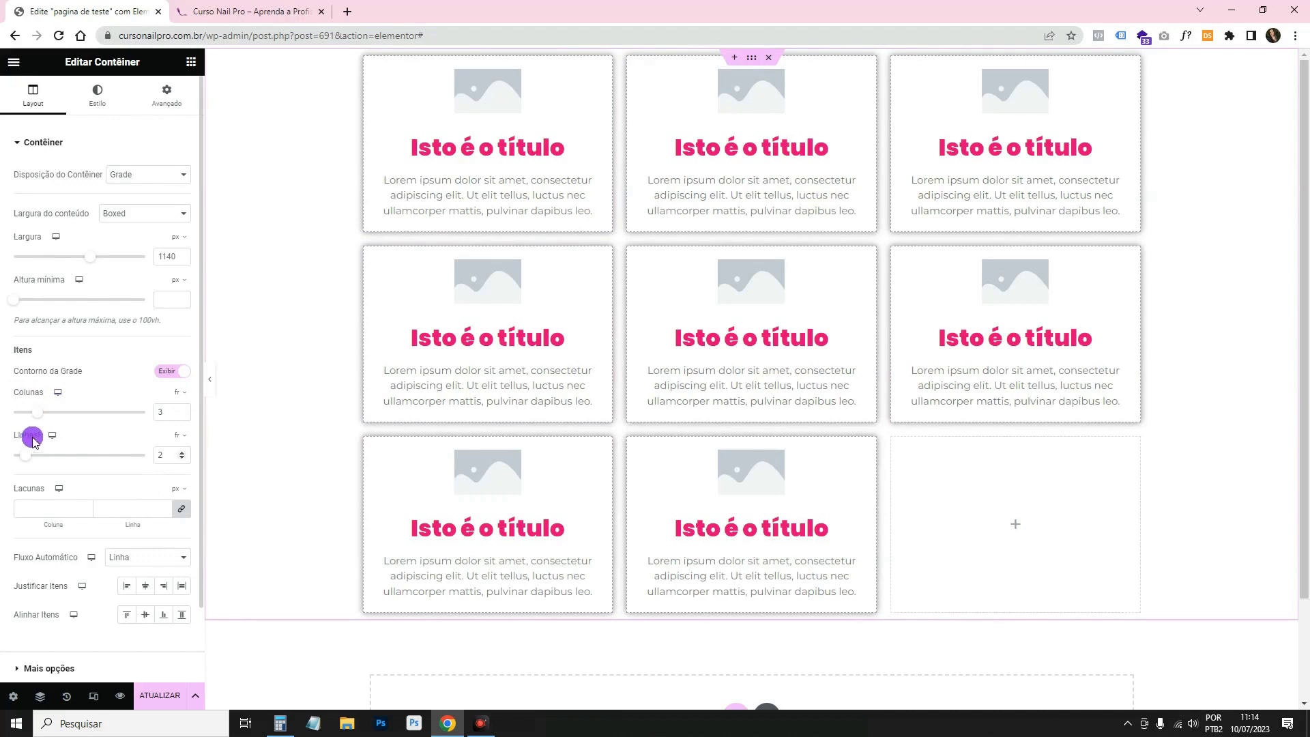
{"action": "left_click", "coordinate": [183, 408]}
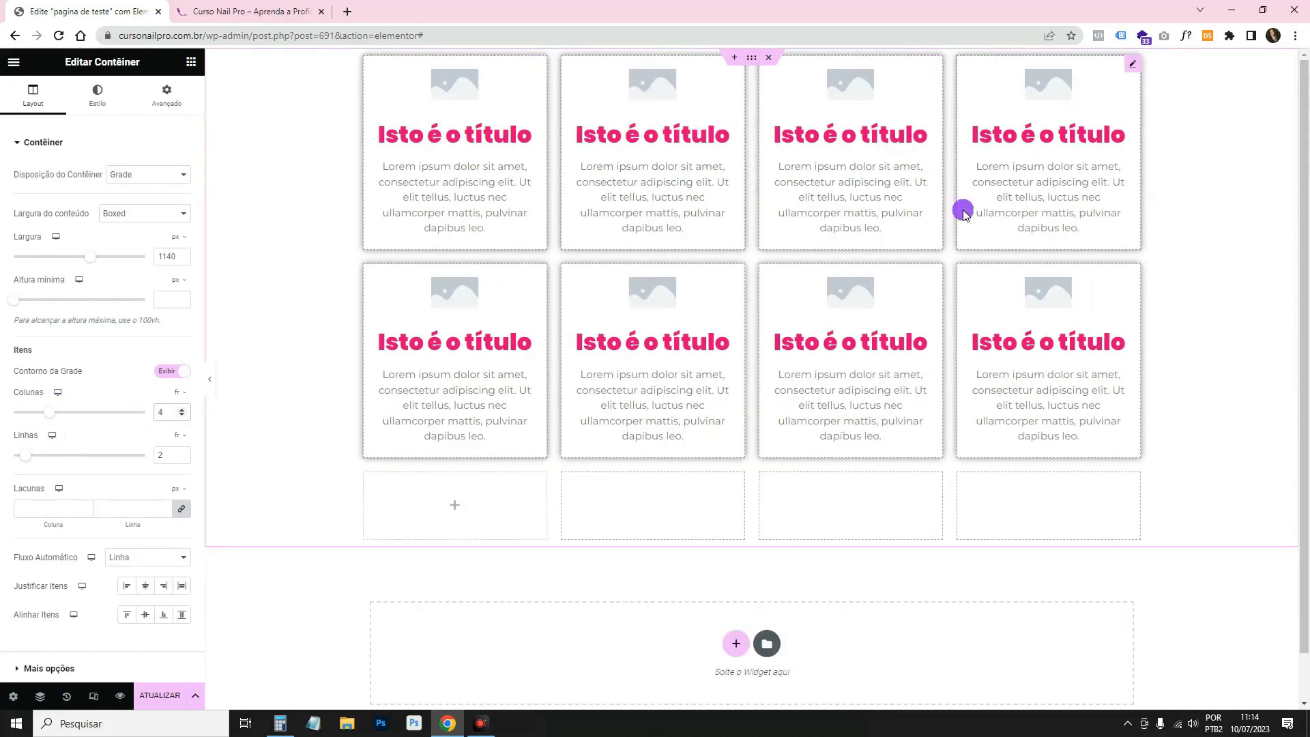
{"action": "left_click", "coordinate": [210, 377]}
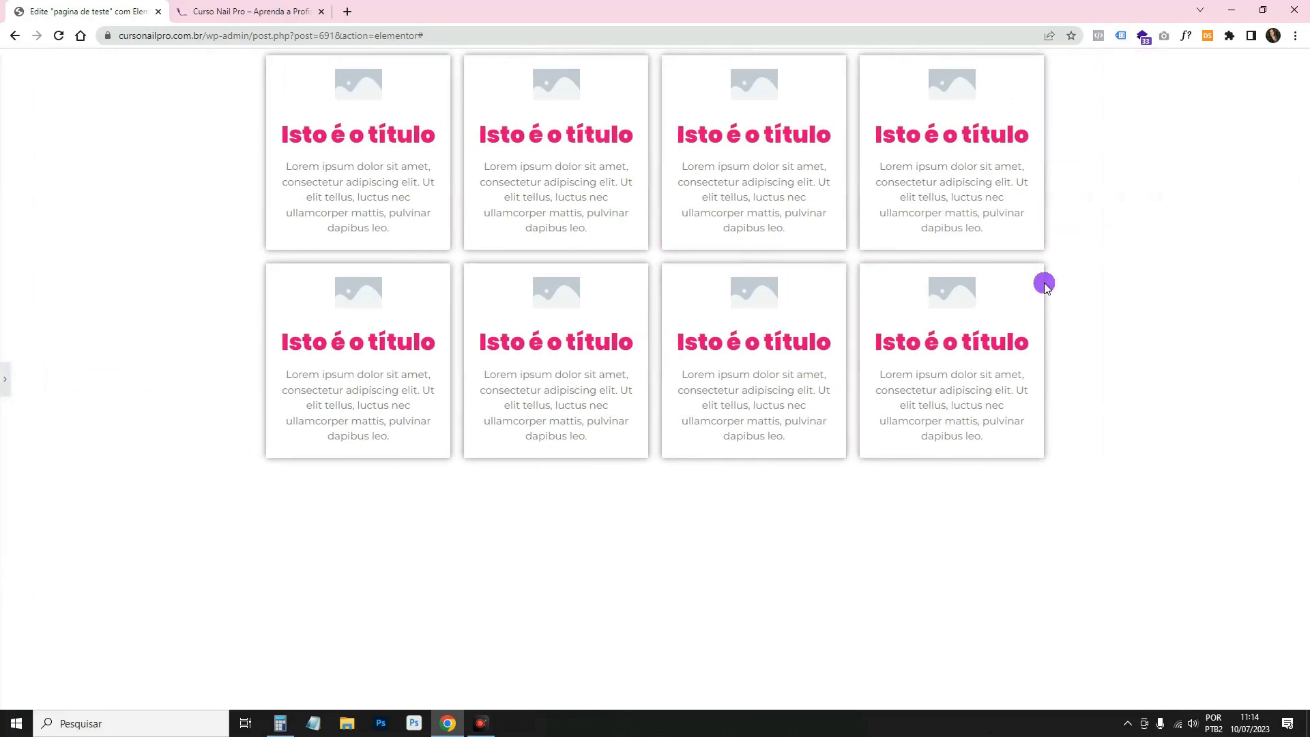
{"action": "left_click", "coordinate": [4, 381]}
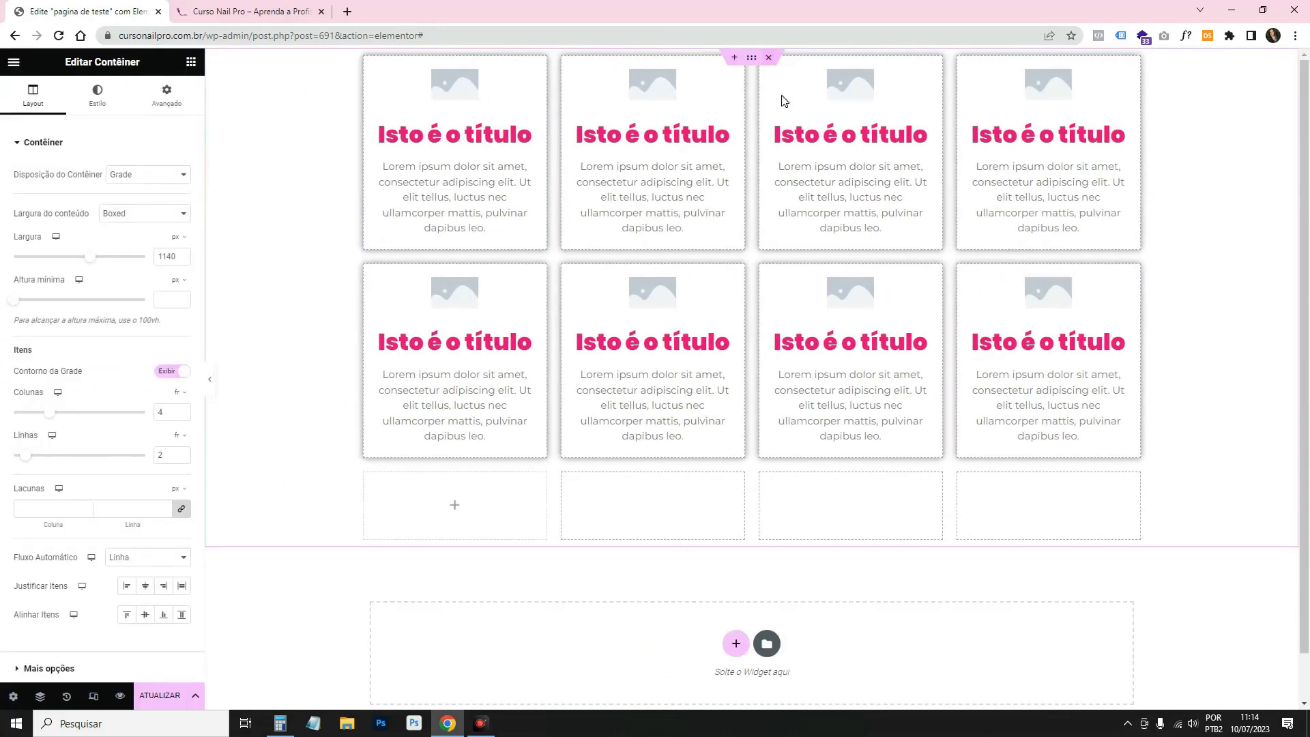
Delete the image box grid and add a new Grade container with two columns and one row
{"action": "left_click", "coordinate": [765, 53]}
{"action": "left_click", "coordinate": [737, 167]}
{"action": "left_click", "coordinate": [796, 193]}
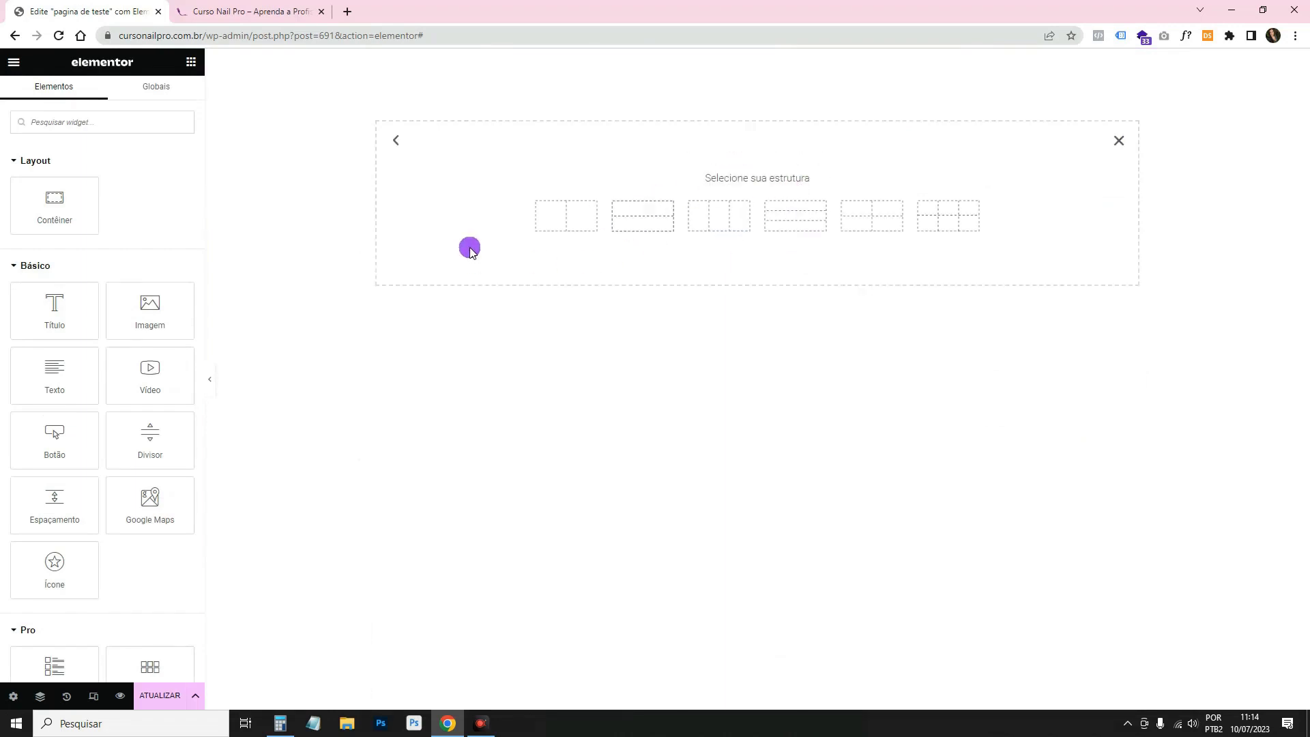
{"action": "left_click", "coordinate": [653, 223]}
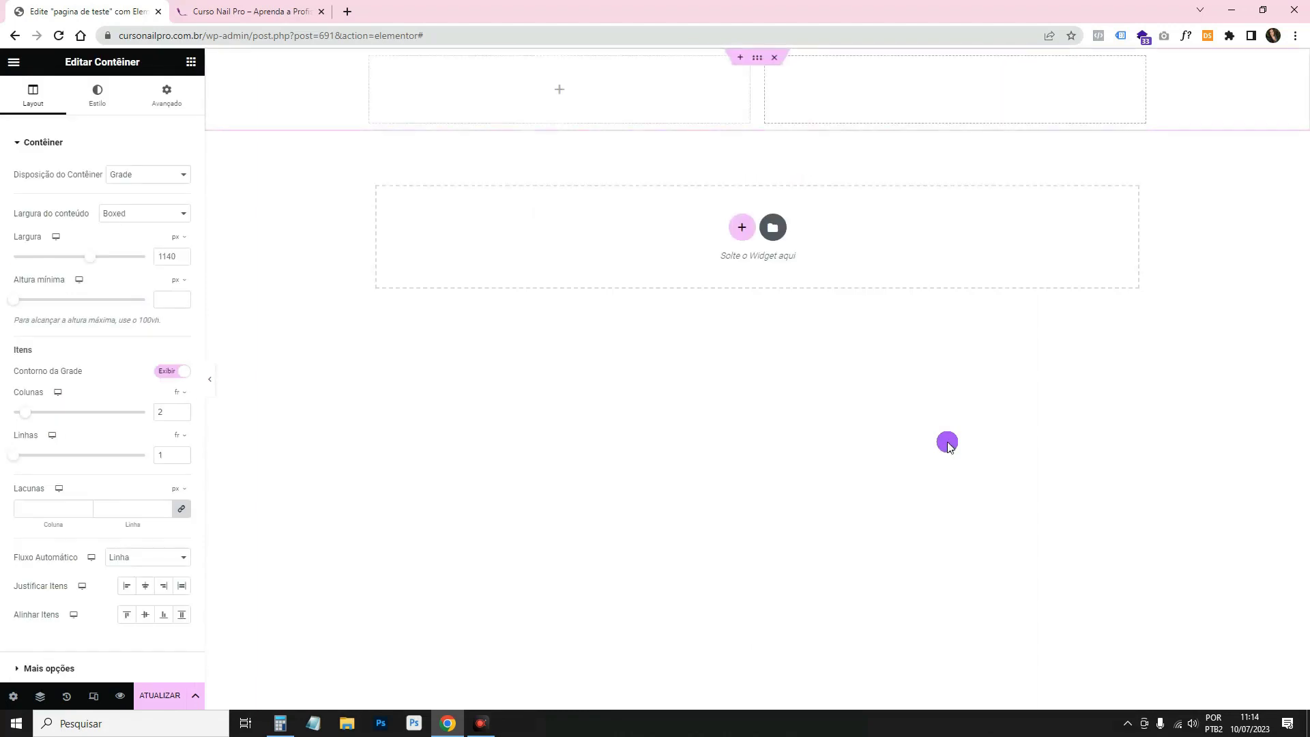
Place an Imagem widget in the new grid's first cell and duplicate it into the second cell
{"action": "left_click", "coordinate": [191, 63]}
{"action": "left_click_drag", "start_coordinate": [150, 309], "coordinate": [426, 116]}
{"action": "right_click", "coordinate": [685, 102]}
{"action": "left_click", "coordinate": [716, 135]}
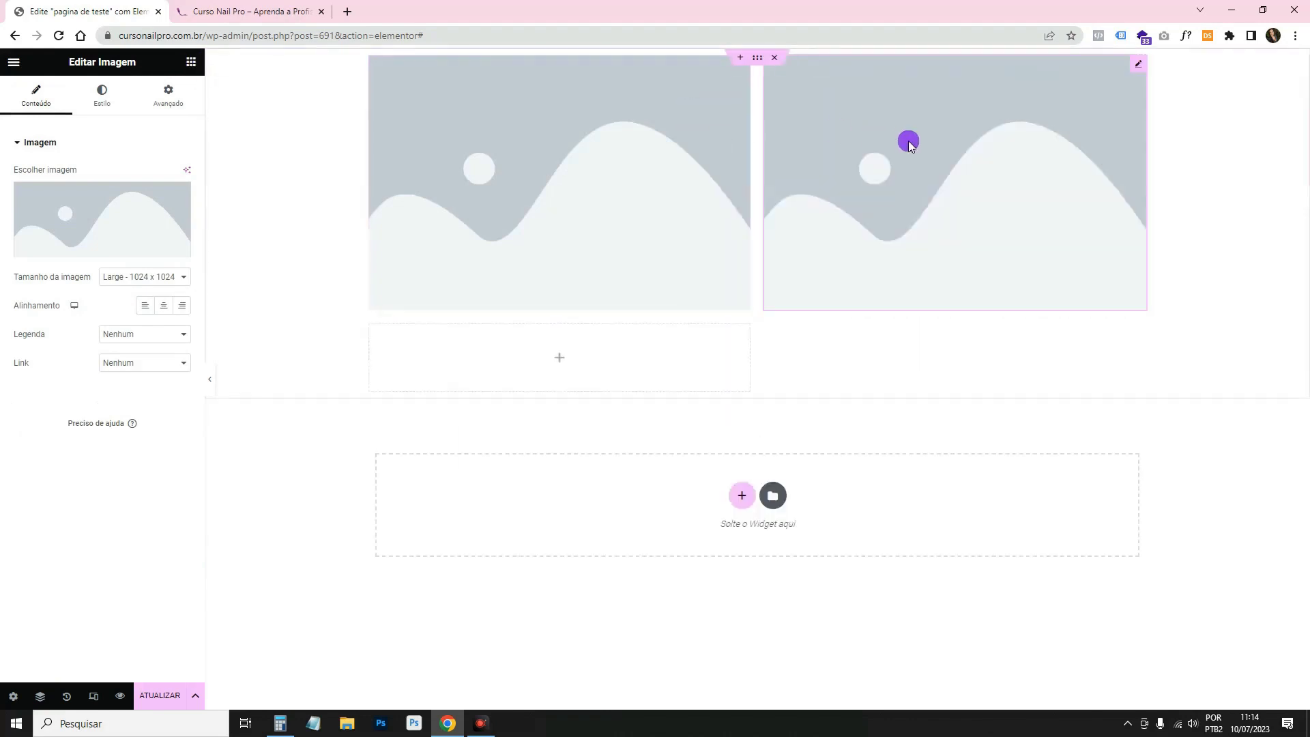
Set the grid container to 4 columns and 3 rows
{"action": "left_click", "coordinate": [759, 59]}
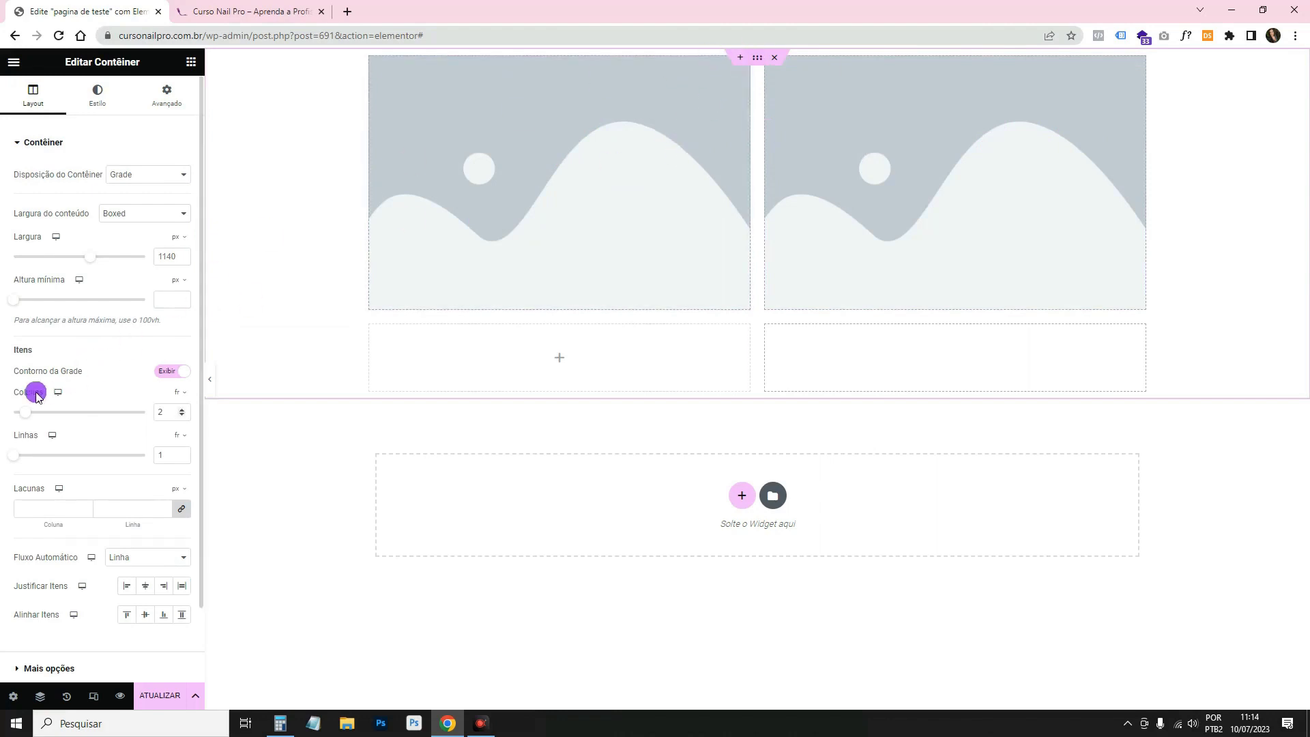
{"action": "left_click", "coordinate": [177, 410]}
{"action": "left_click", "coordinate": [181, 410]}
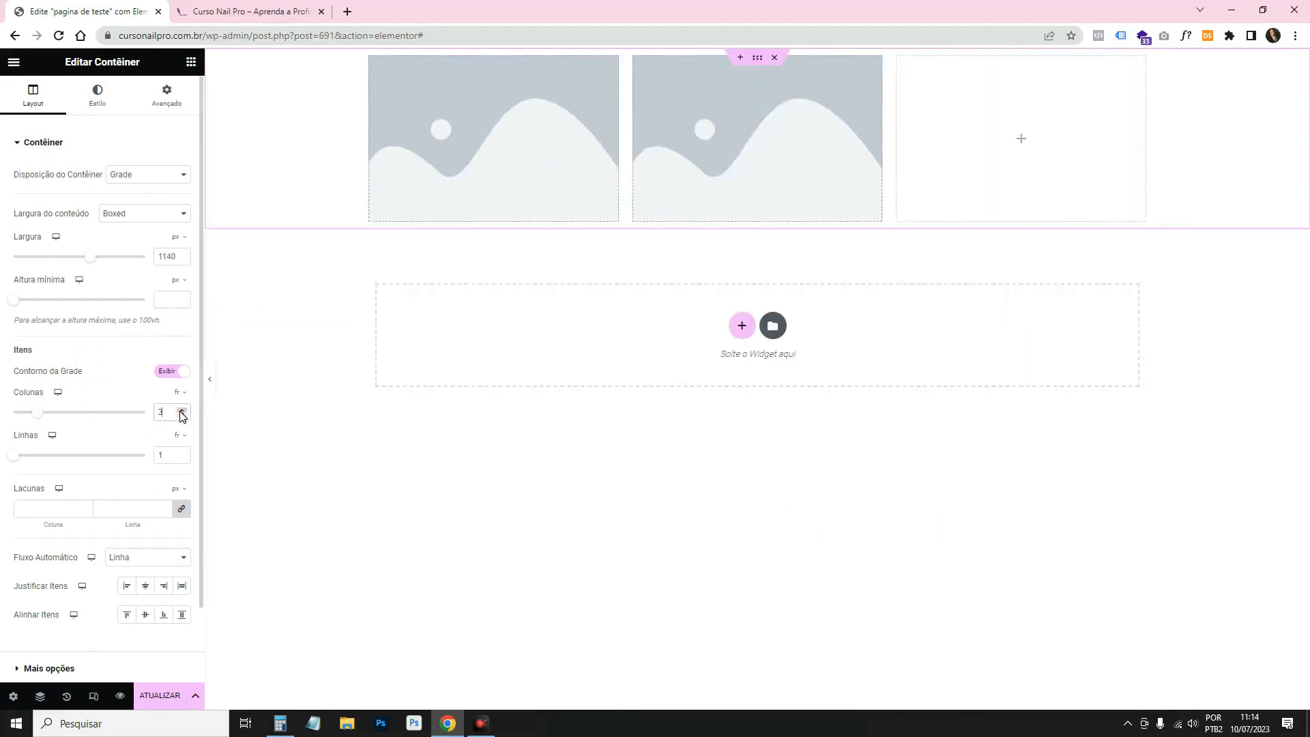
{"action": "left_click", "coordinate": [181, 410]}
{"action": "left_click", "coordinate": [182, 452]}
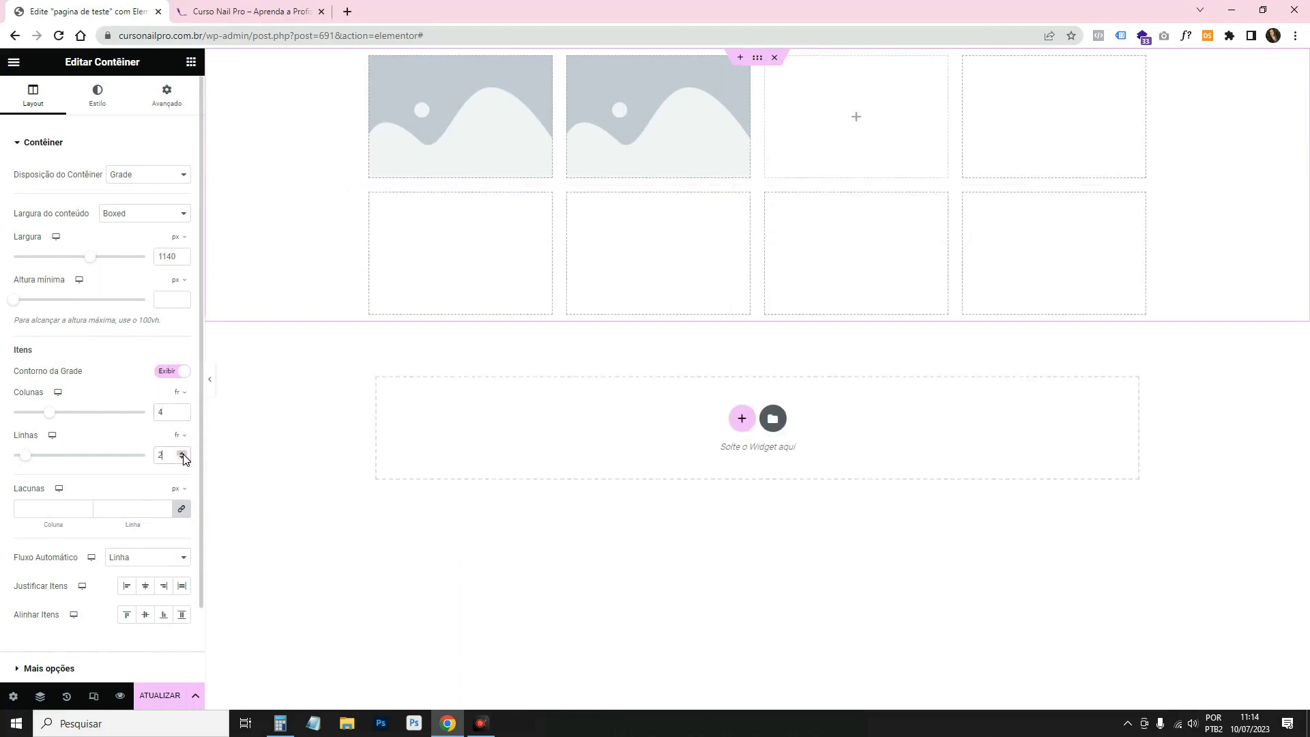
{"action": "left_click", "coordinate": [182, 452]}
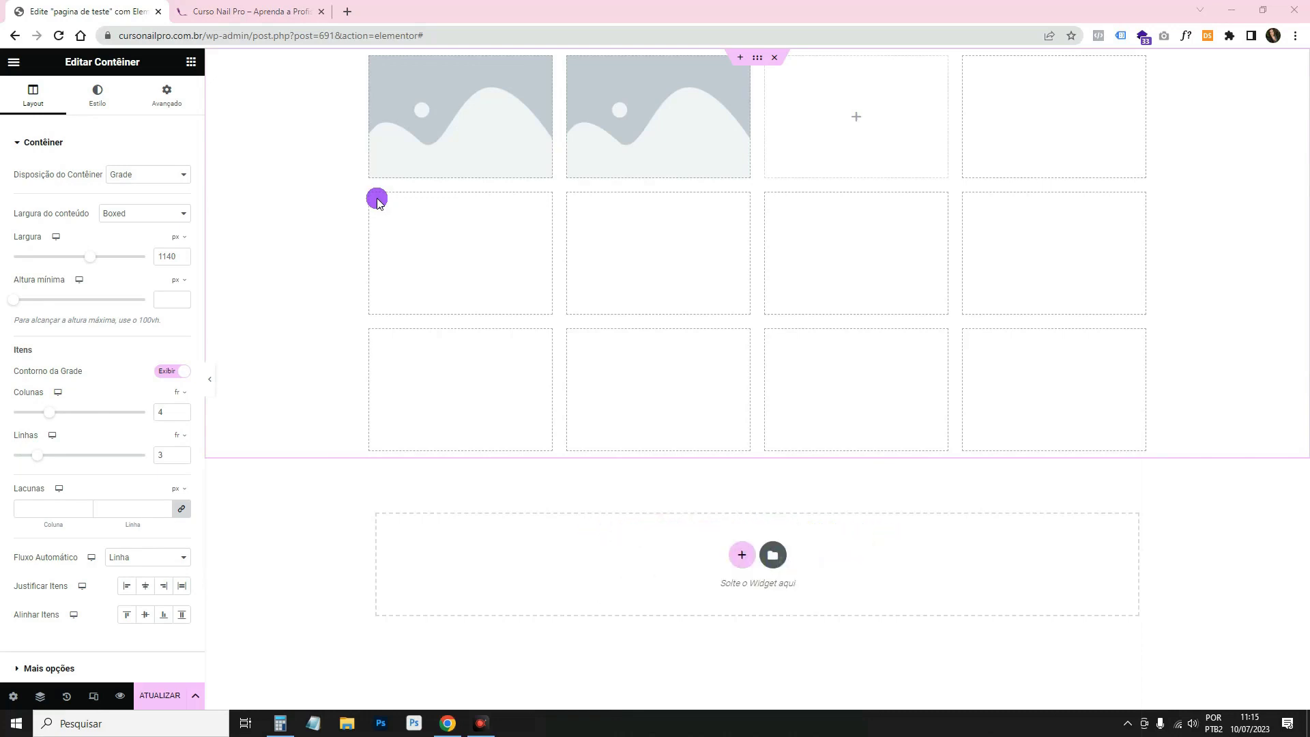
Duplicate the second image into the third cell with the grid outline hidden, and turn the outline back on
{"action": "left_click", "coordinate": [173, 372]}
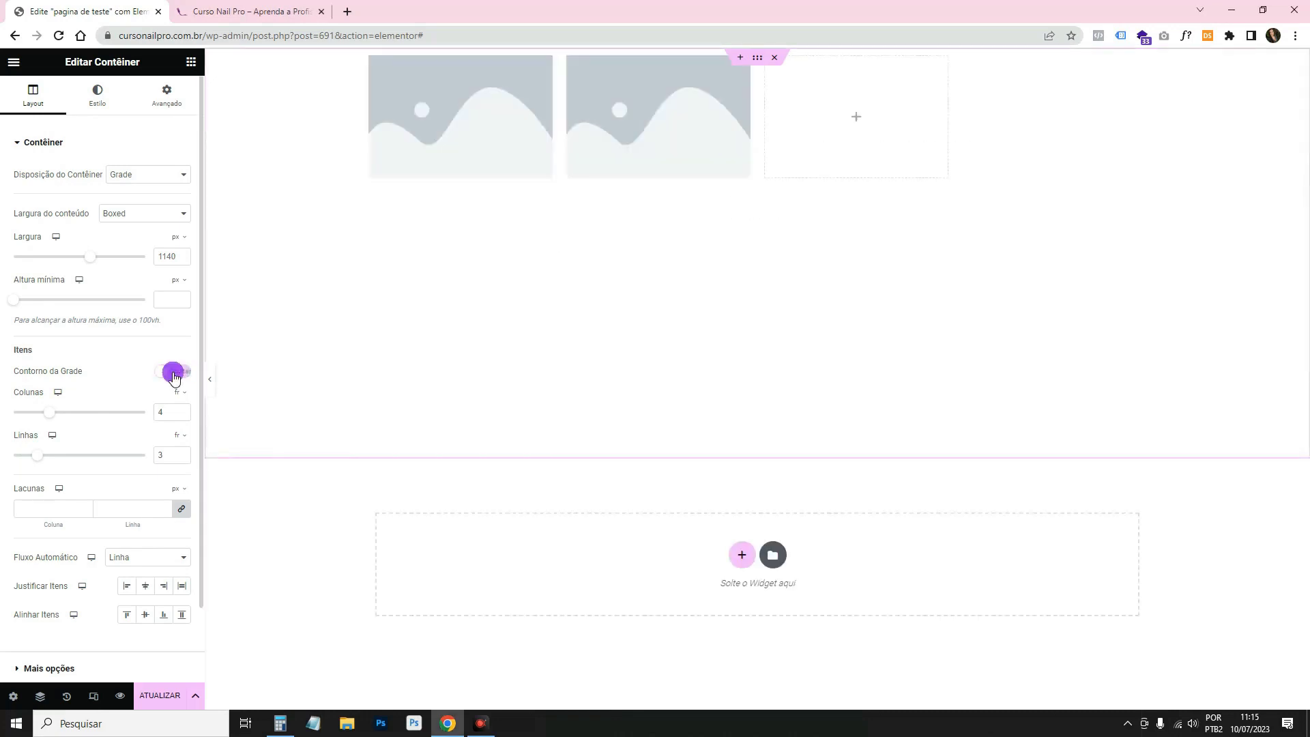
{"action": "right_click", "coordinate": [733, 104]}
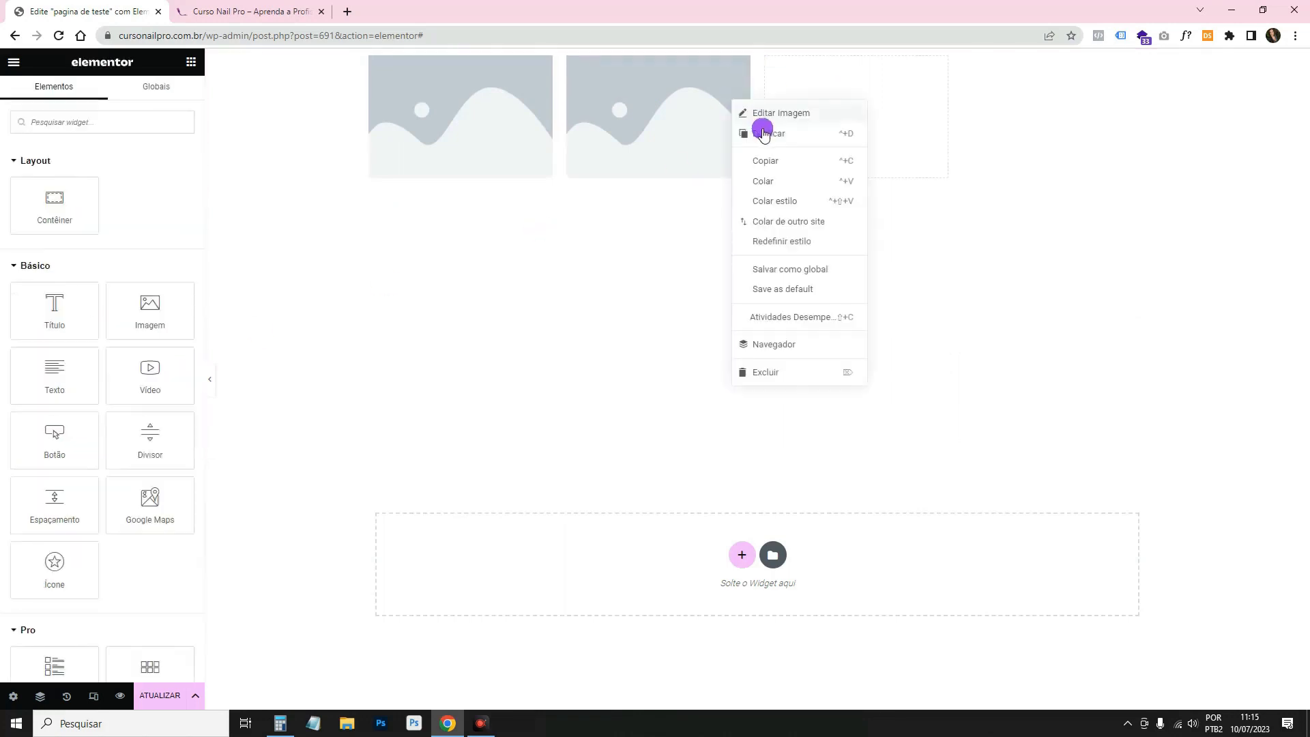
{"action": "left_click", "coordinate": [759, 130]}
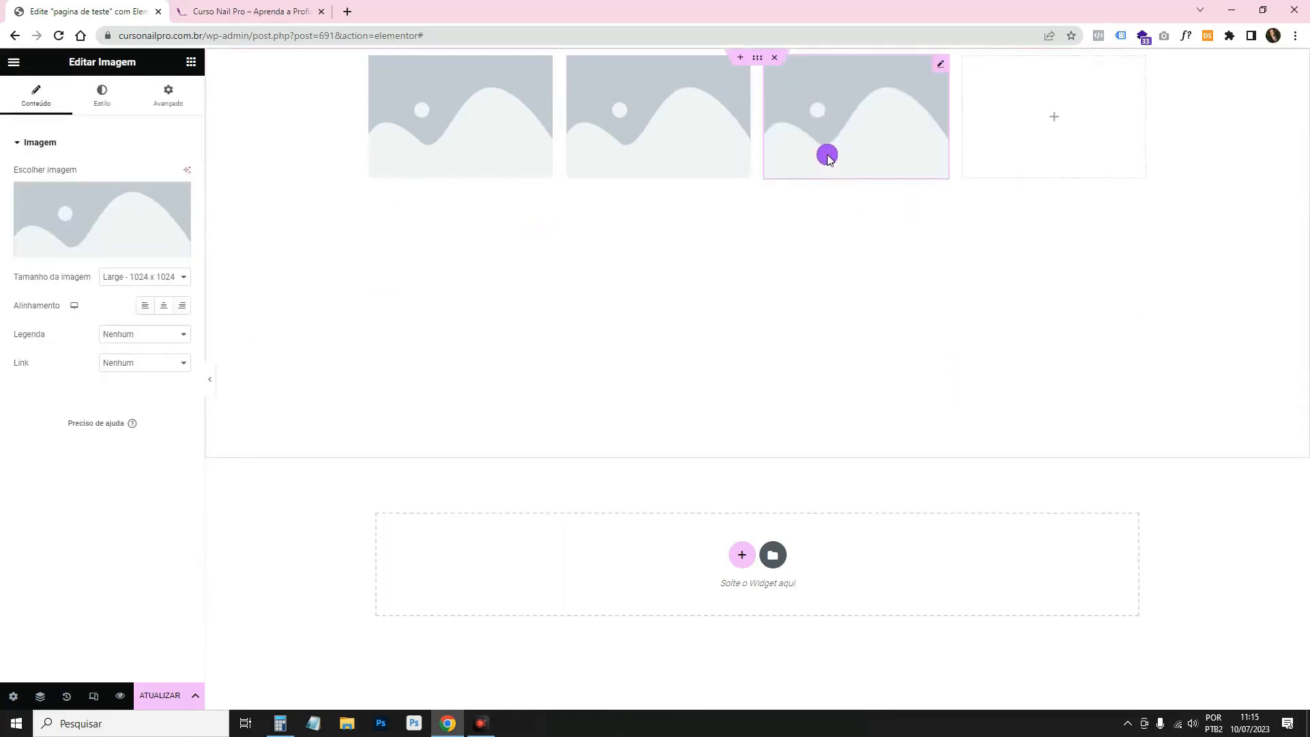
{"action": "left_click", "coordinate": [758, 58]}
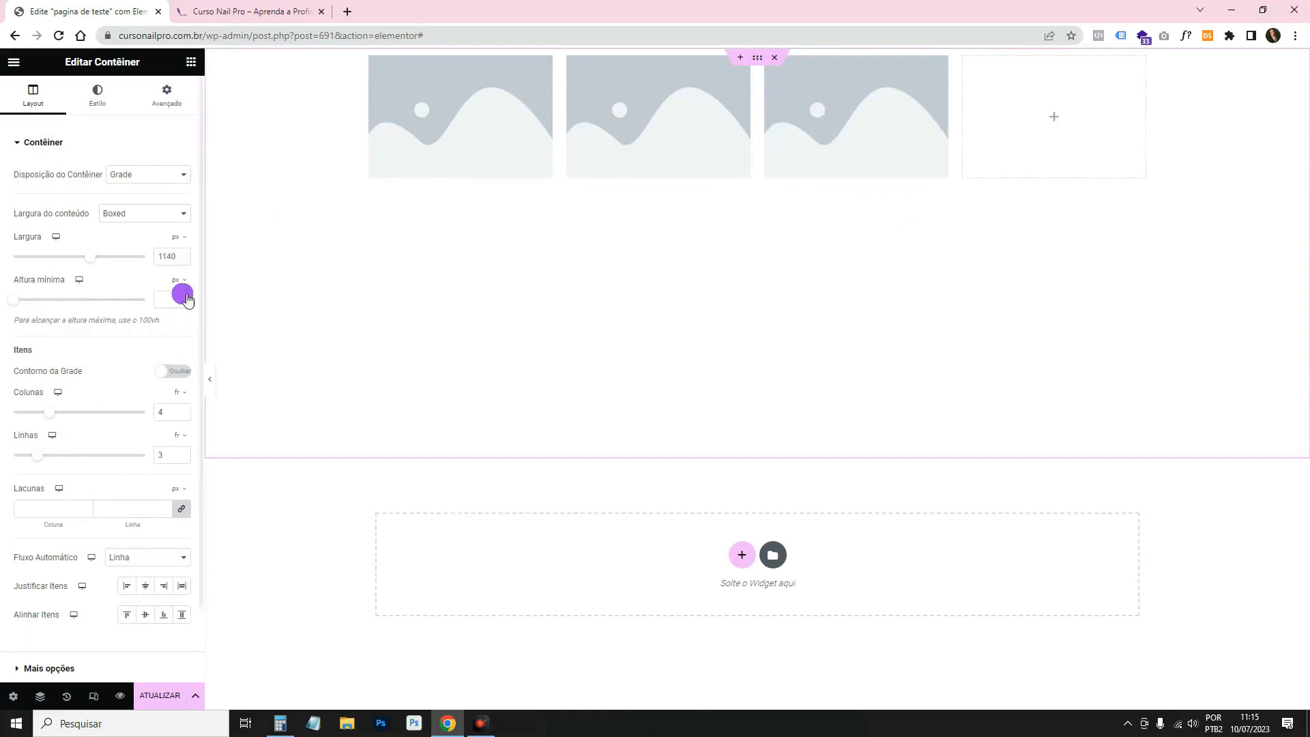
{"action": "left_click", "coordinate": [168, 371]}
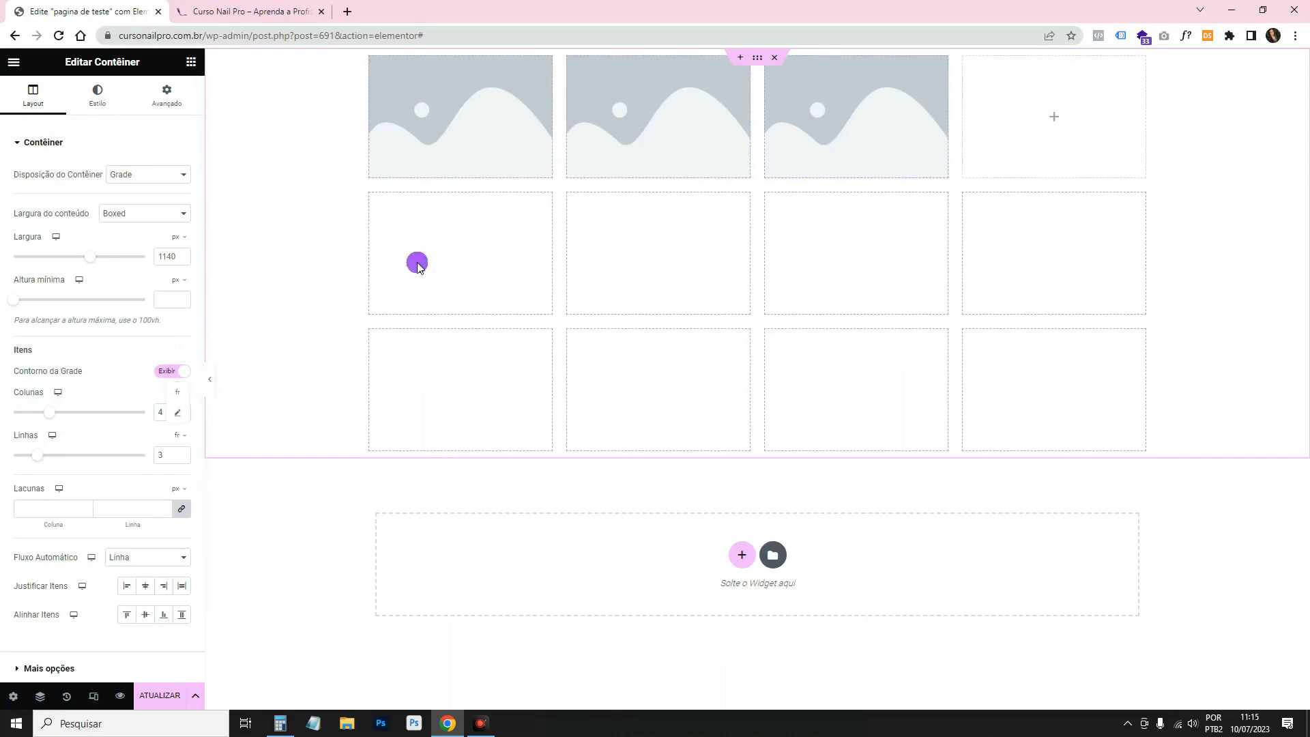
Switch the grid's column setting to the custom unit and define the columns as 1fr 2fr 1fr
{"action": "left_click", "coordinate": [178, 415]}
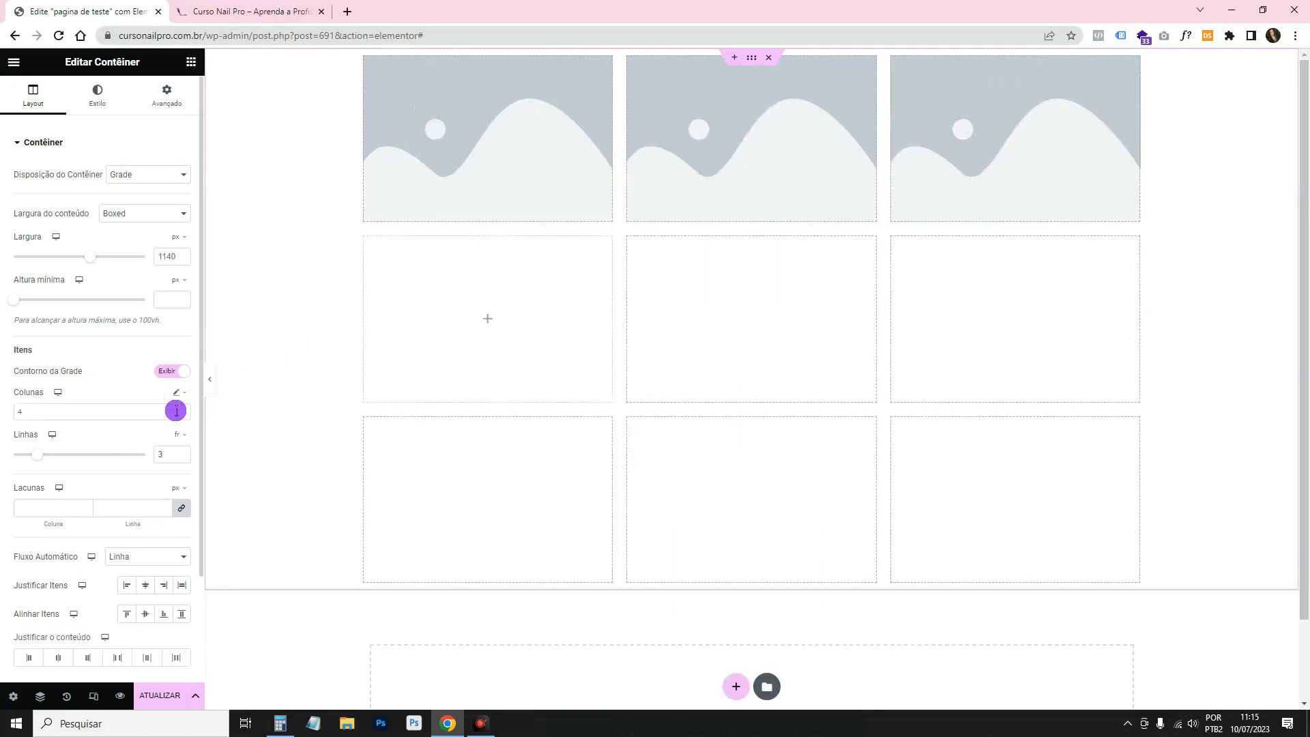
{"action": "left_click", "coordinate": [73, 409]}
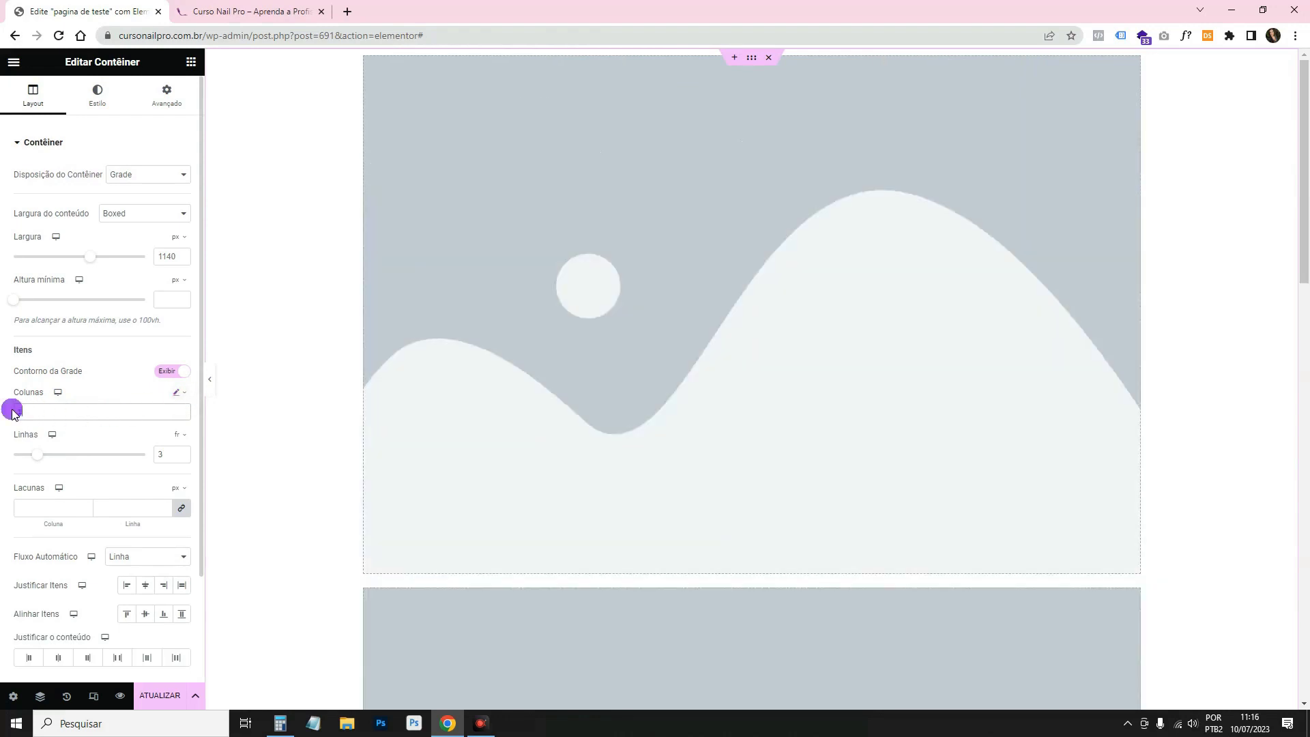
{"action": "type", "text": "1fr 2fr"}
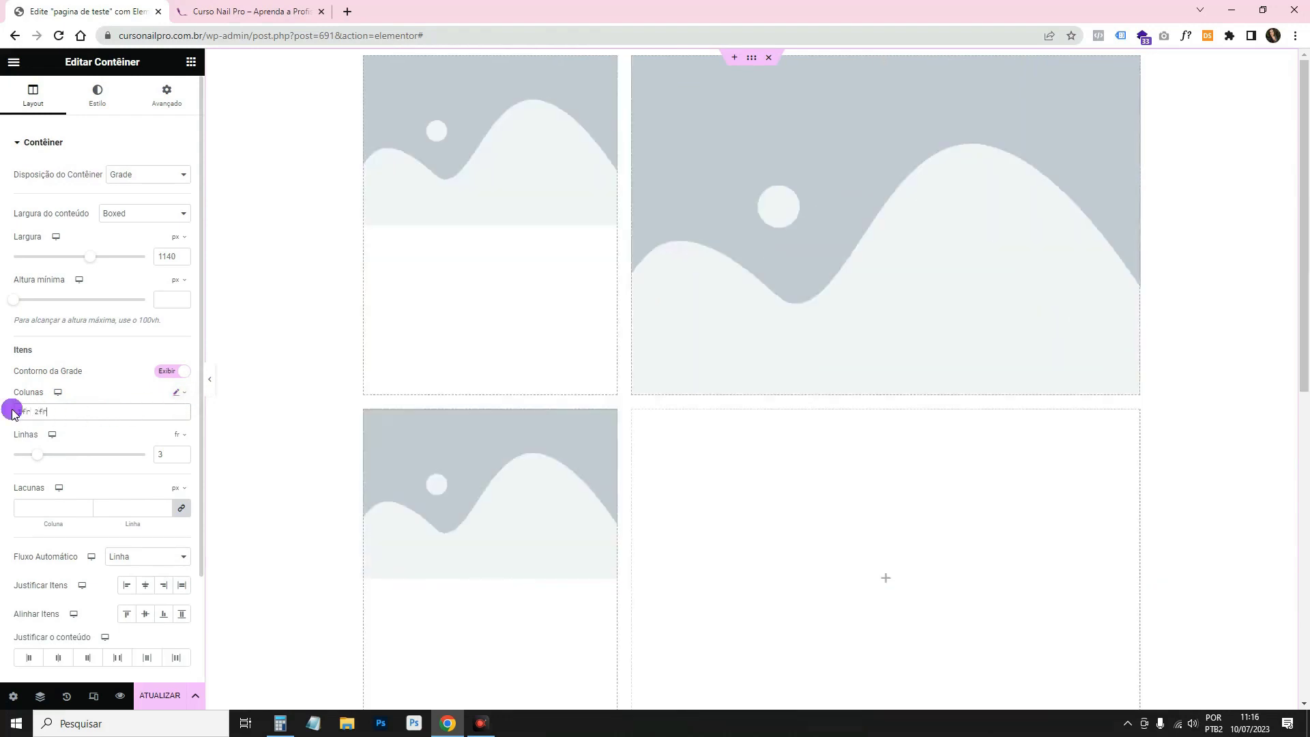
{"action": "type", "text": " 1fr"}
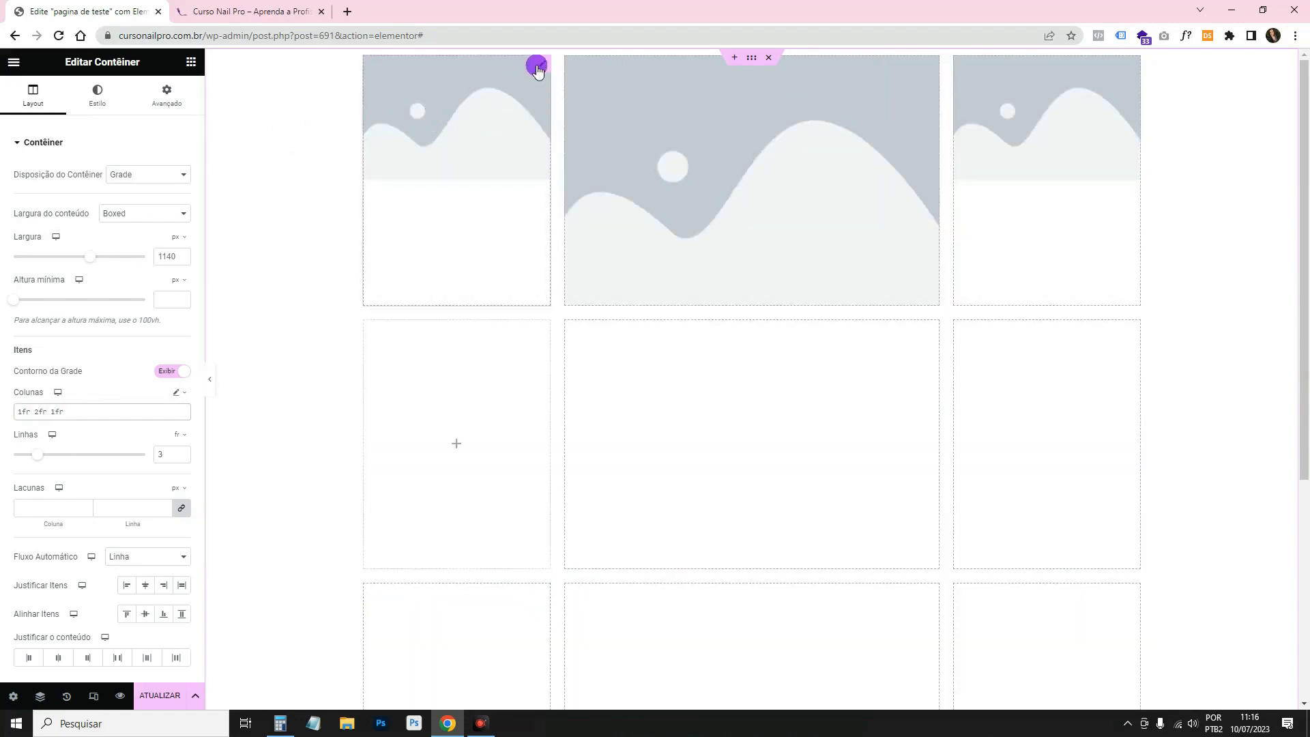
Examine the three images in the uneven columns and preview the layout with the editing panel hidden
{"action": "left_click", "coordinate": [539, 67]}
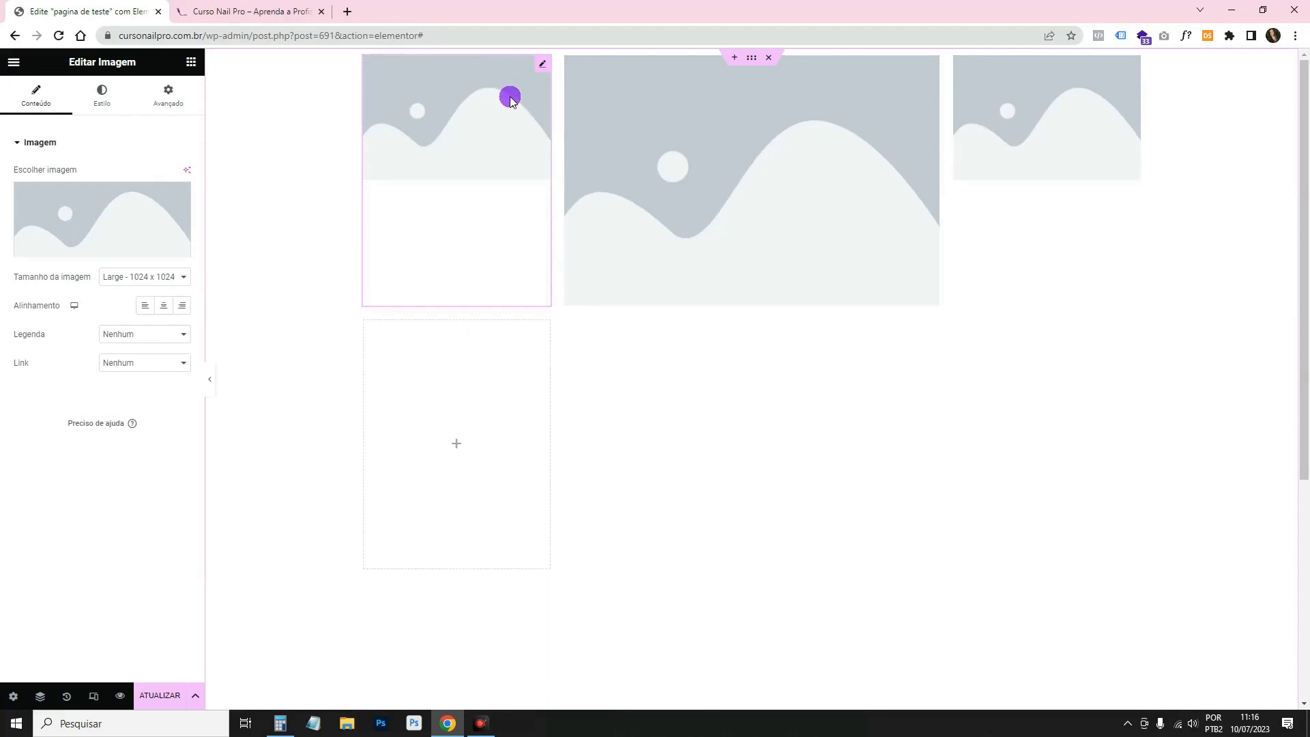
{"action": "left_click", "coordinate": [1111, 115]}
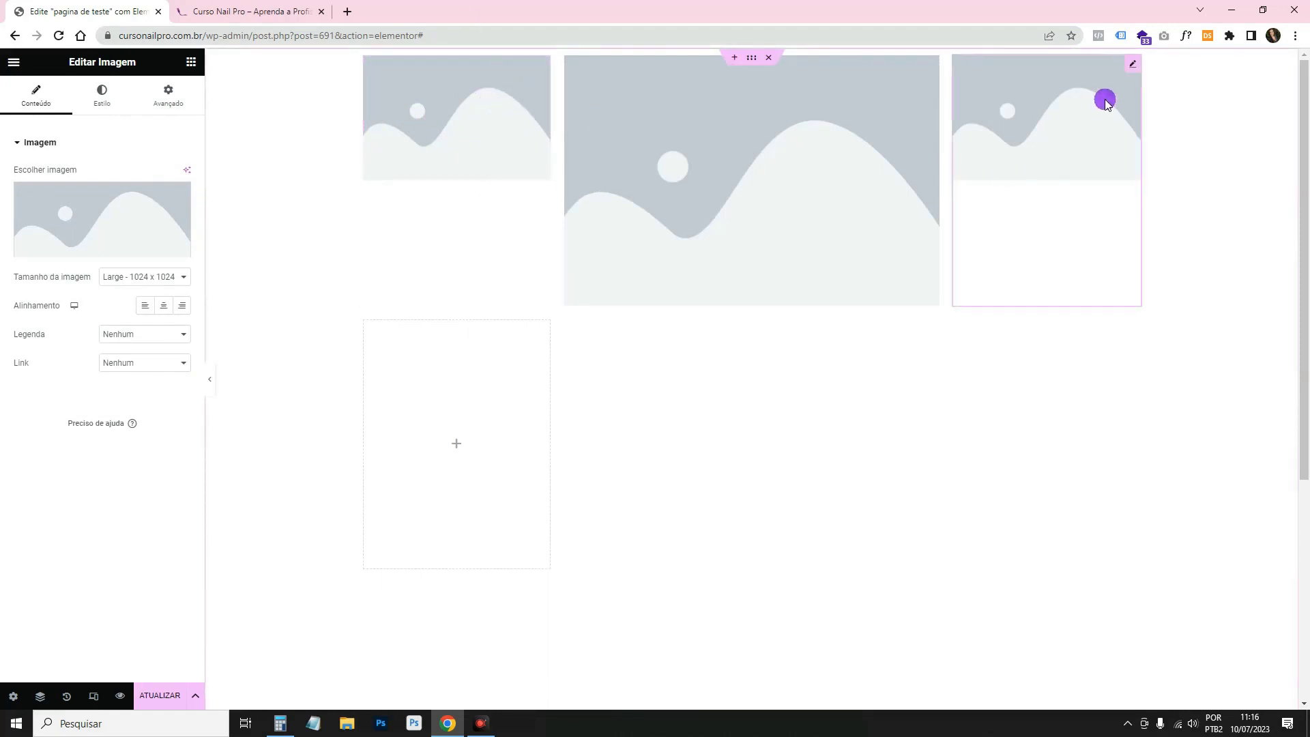
{"action": "left_click", "coordinate": [673, 133]}
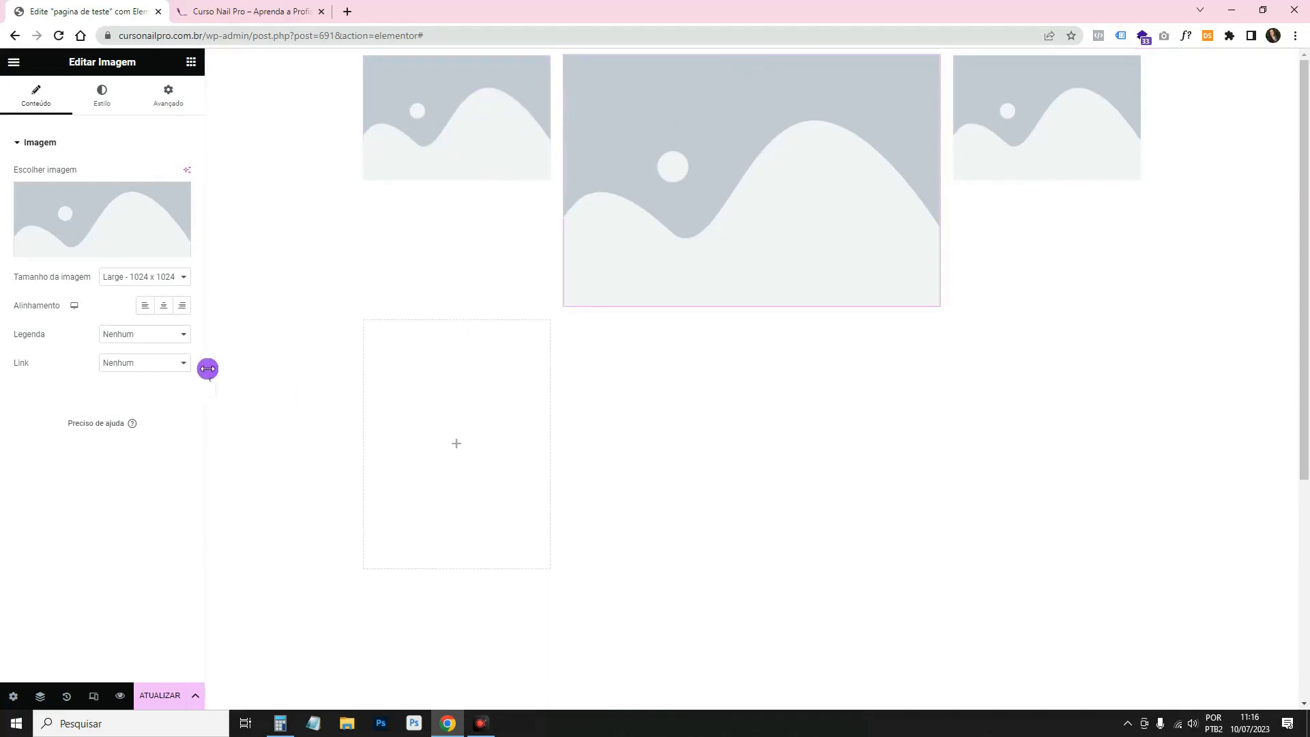
{"action": "left_click", "coordinate": [207, 375]}
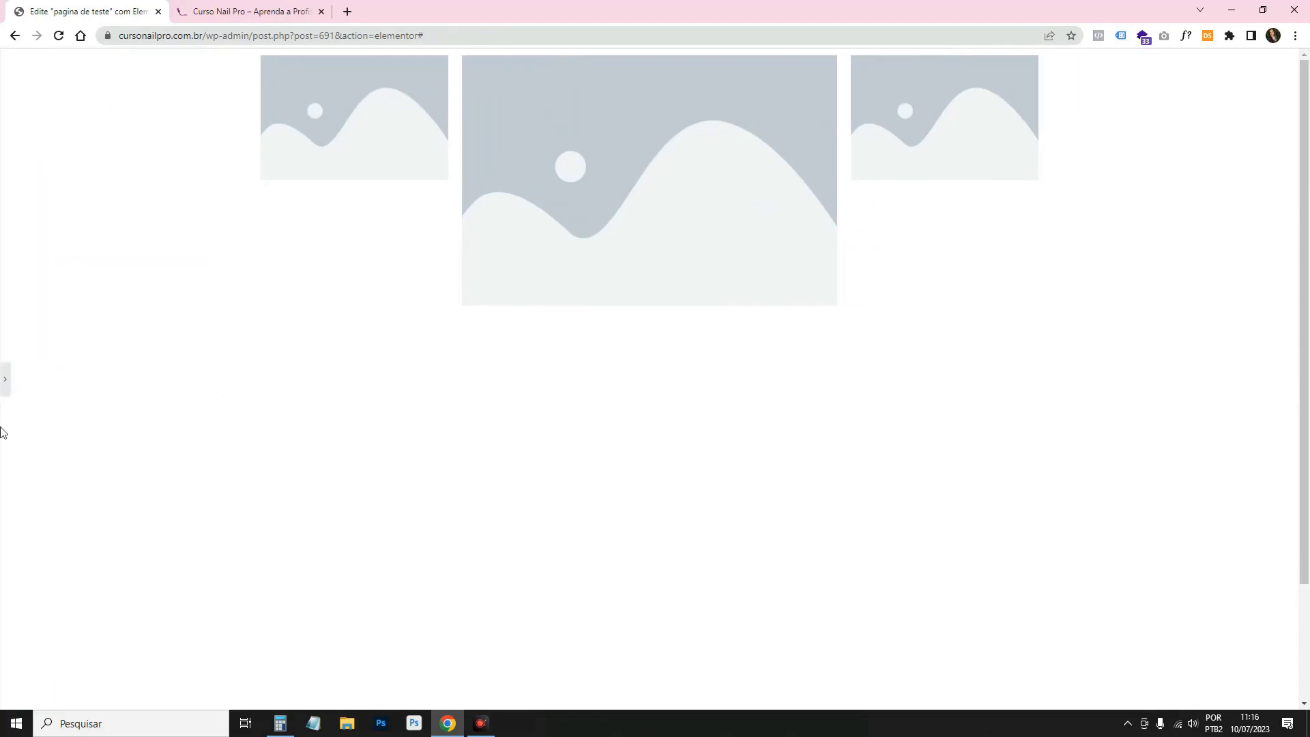
Bring back the editing panel and replace the first grid cell's placeholder with rodape.png from the media library
{"action": "left_click", "coordinate": [8, 387]}
{"action": "left_click", "coordinate": [484, 99]}
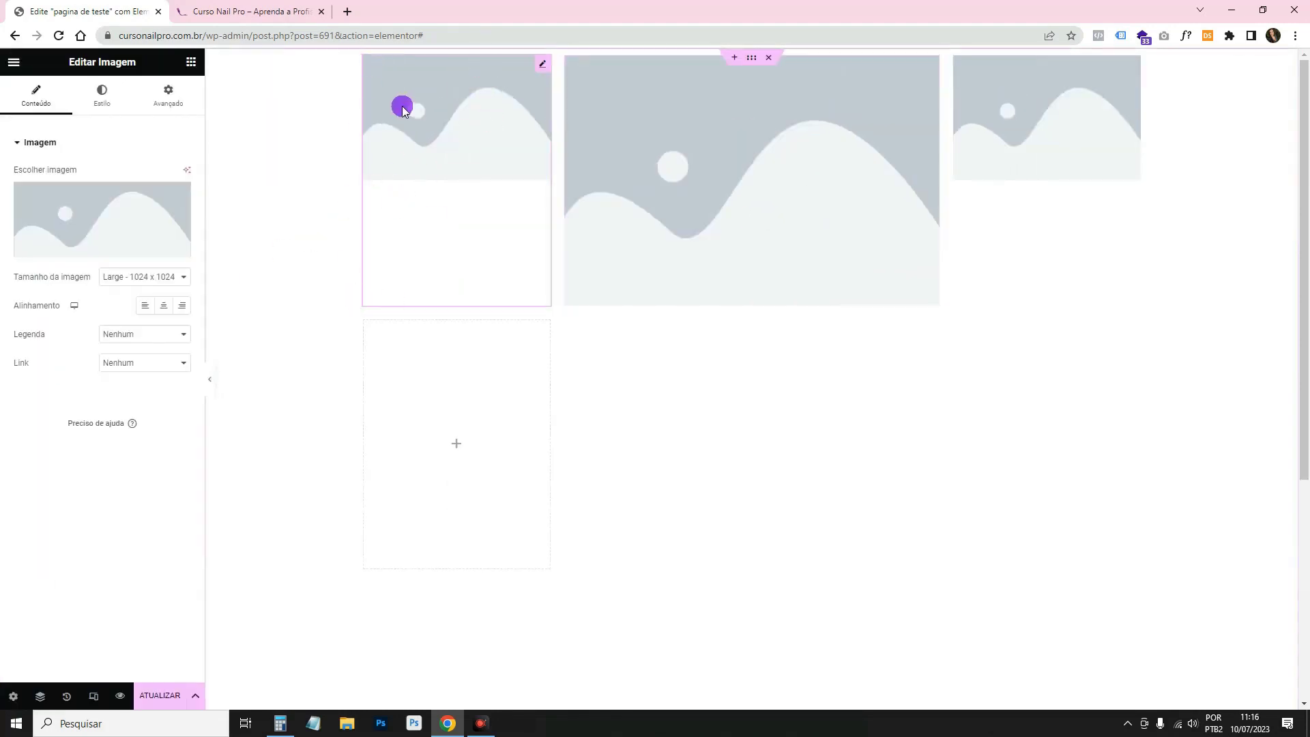
{"action": "left_click", "coordinate": [96, 210]}
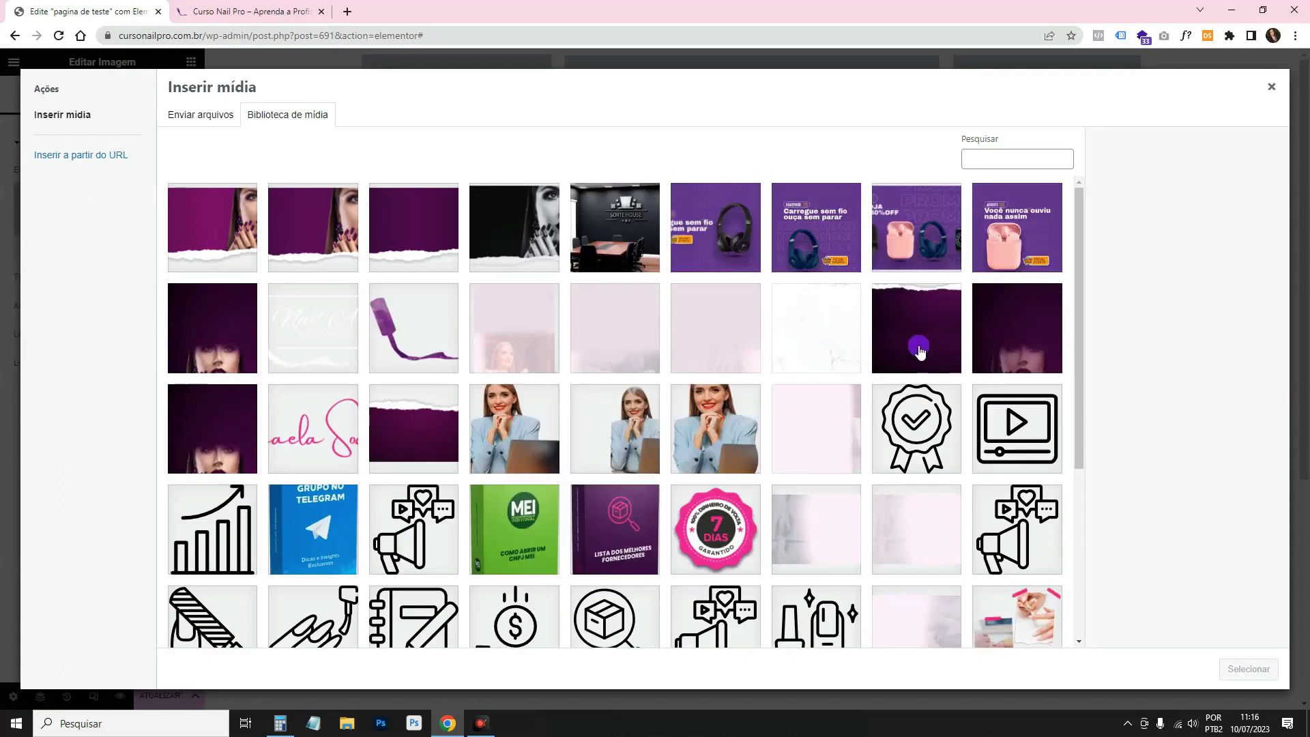
{"action": "left_click", "coordinate": [920, 352]}
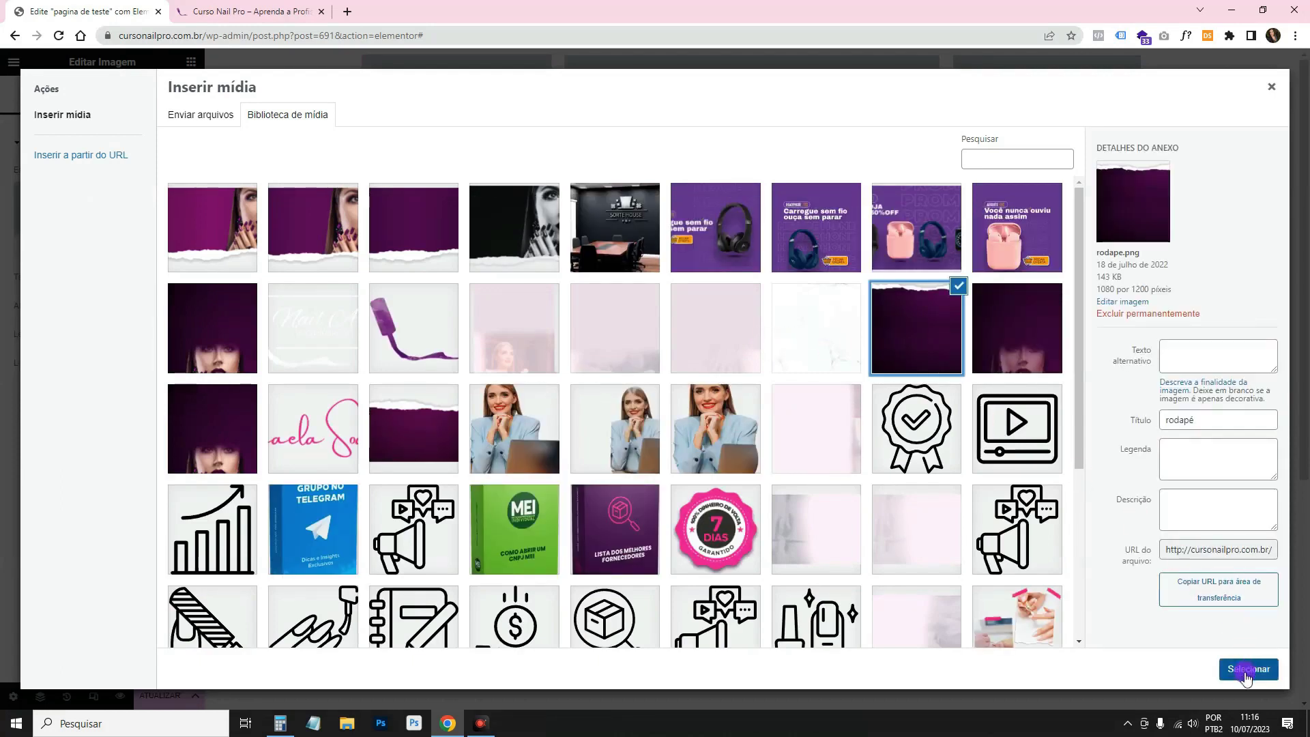
{"action": "left_click", "coordinate": [1248, 669]}
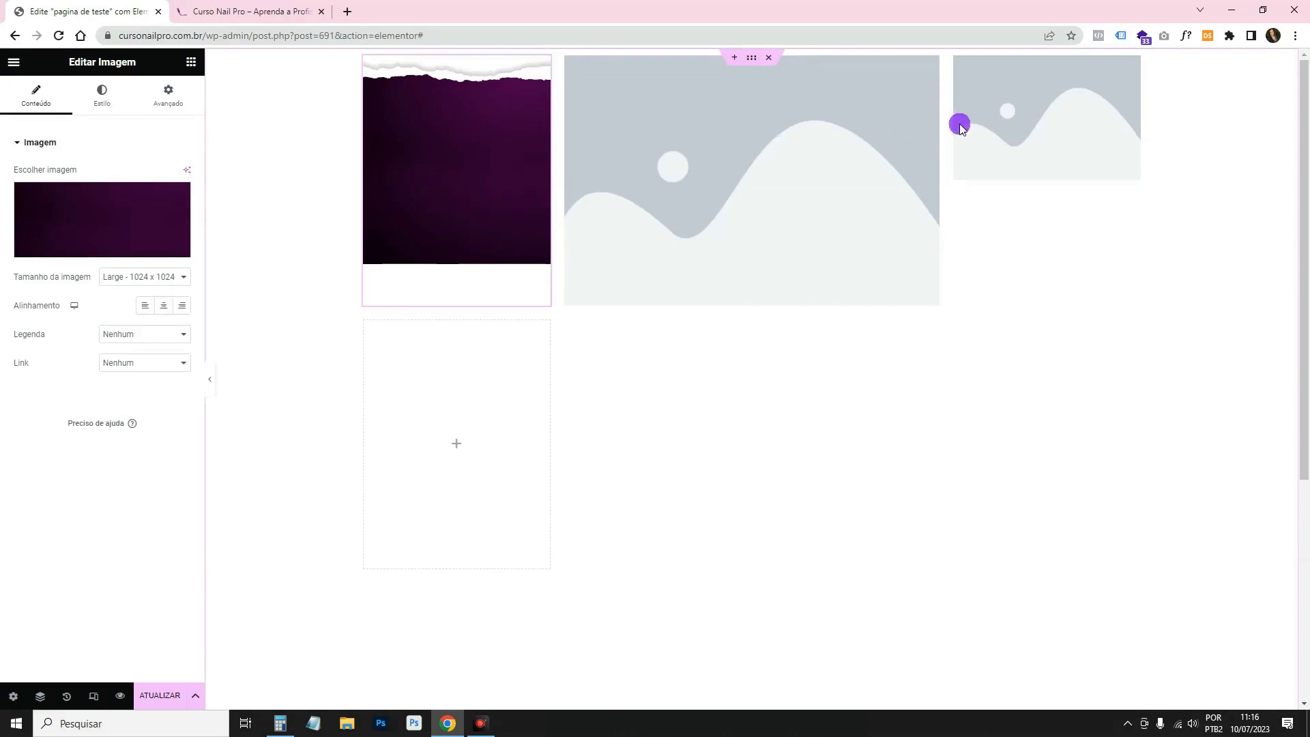
Replace the third grid cell's placeholder image with rodape.png from the media library
{"action": "left_click", "coordinate": [1015, 123]}
{"action": "left_click", "coordinate": [109, 209]}
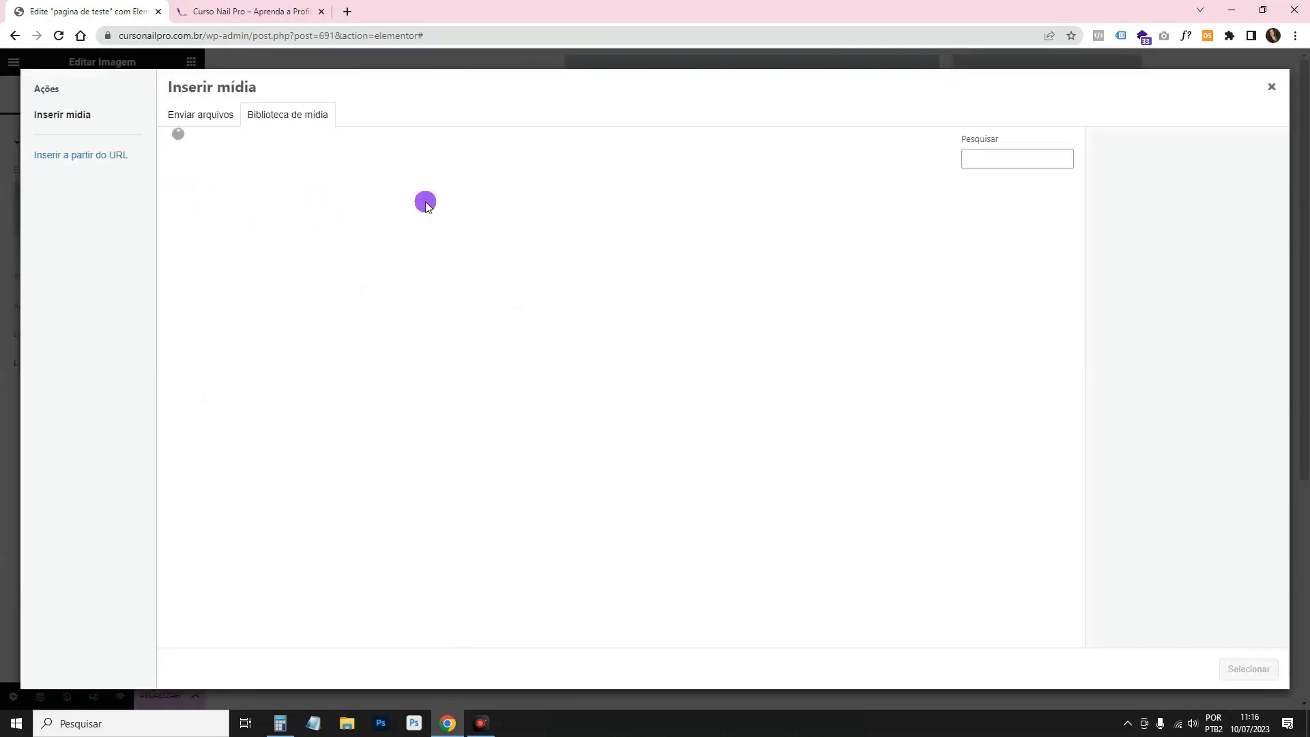
{"action": "left_click", "coordinate": [934, 326]}
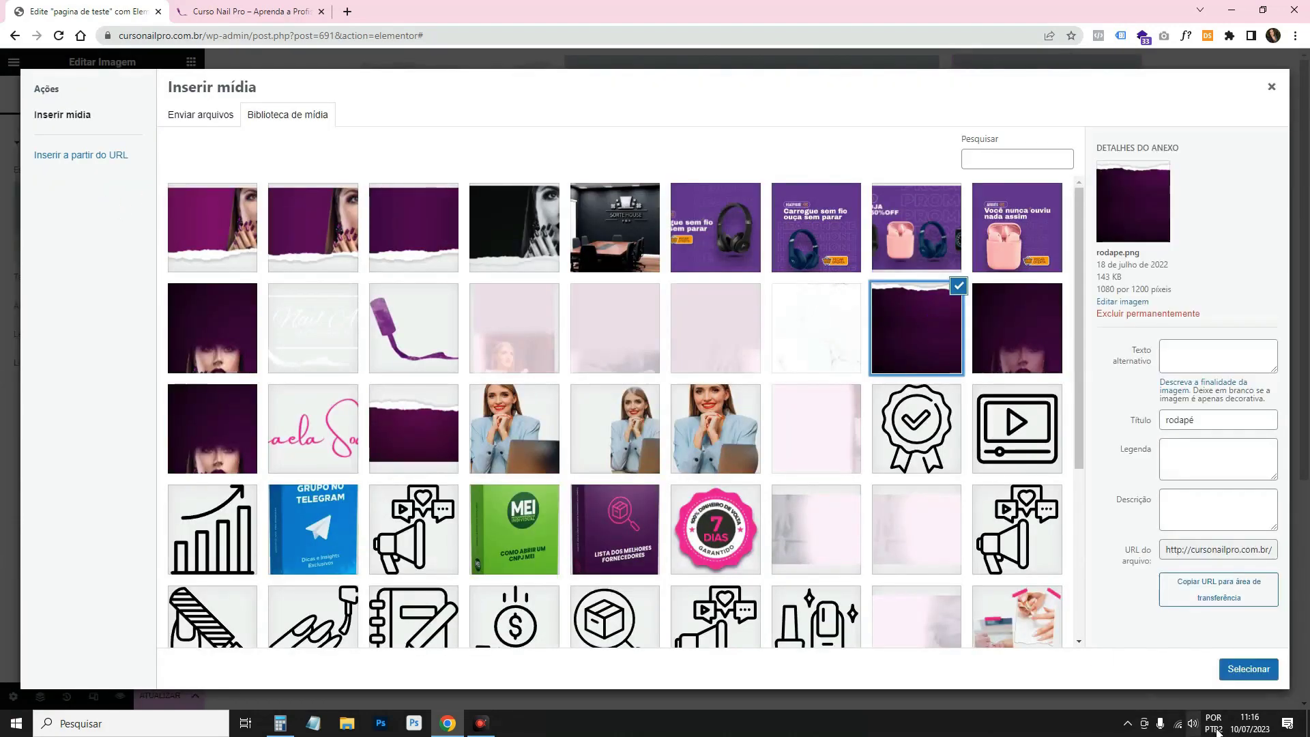
{"action": "left_click", "coordinate": [1248, 669]}
Replace the middle cell's placeholder with the purple torn-edge banner showing the woman with painted nails
{"action": "left_click", "coordinate": [758, 214]}
{"action": "left_click", "coordinate": [102, 218]}
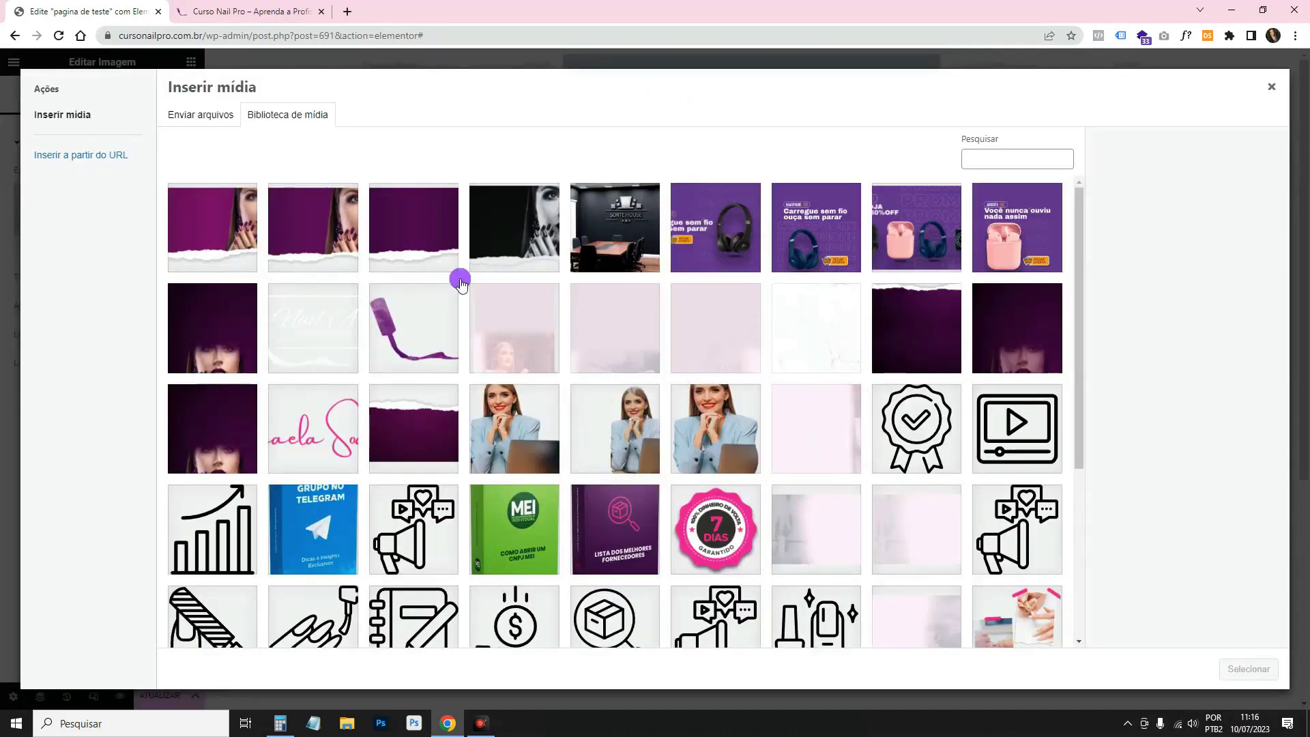
{"action": "left_click", "coordinate": [336, 227]}
{"action": "left_click", "coordinate": [1254, 673]}
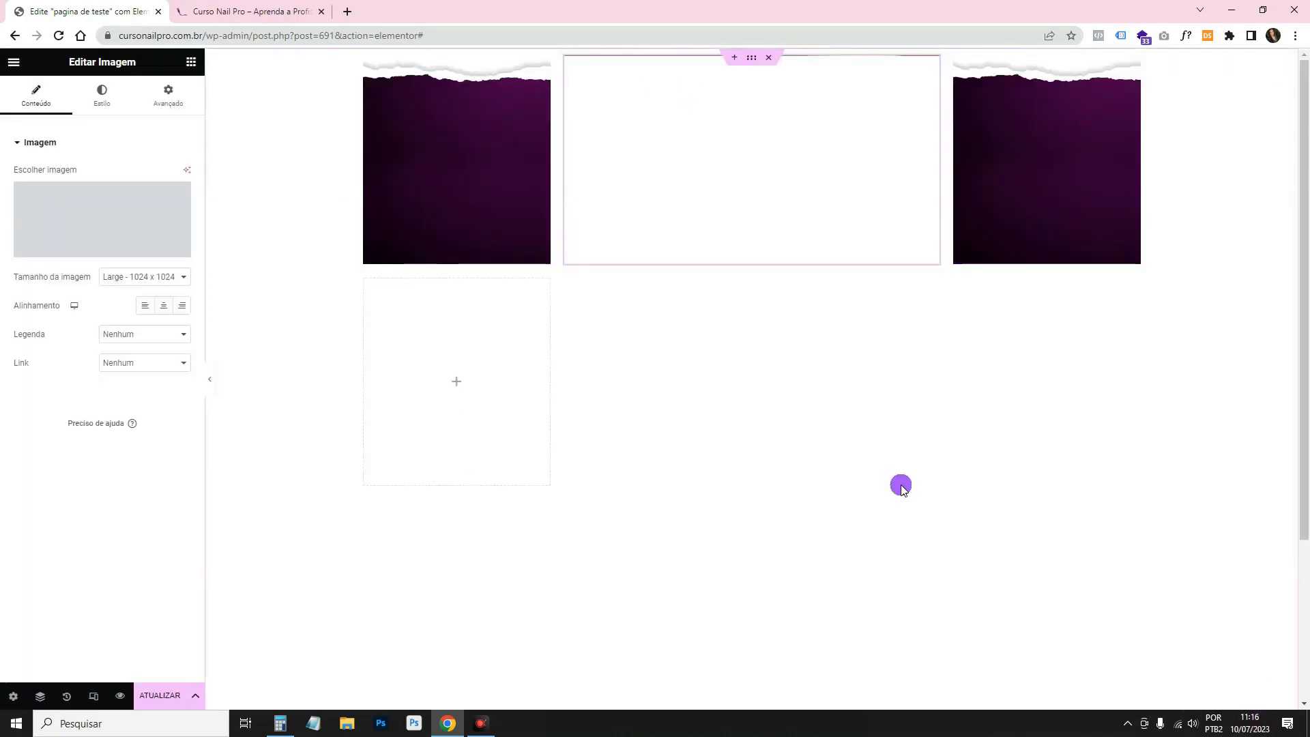
{"action": "left_click", "coordinate": [838, 167]}
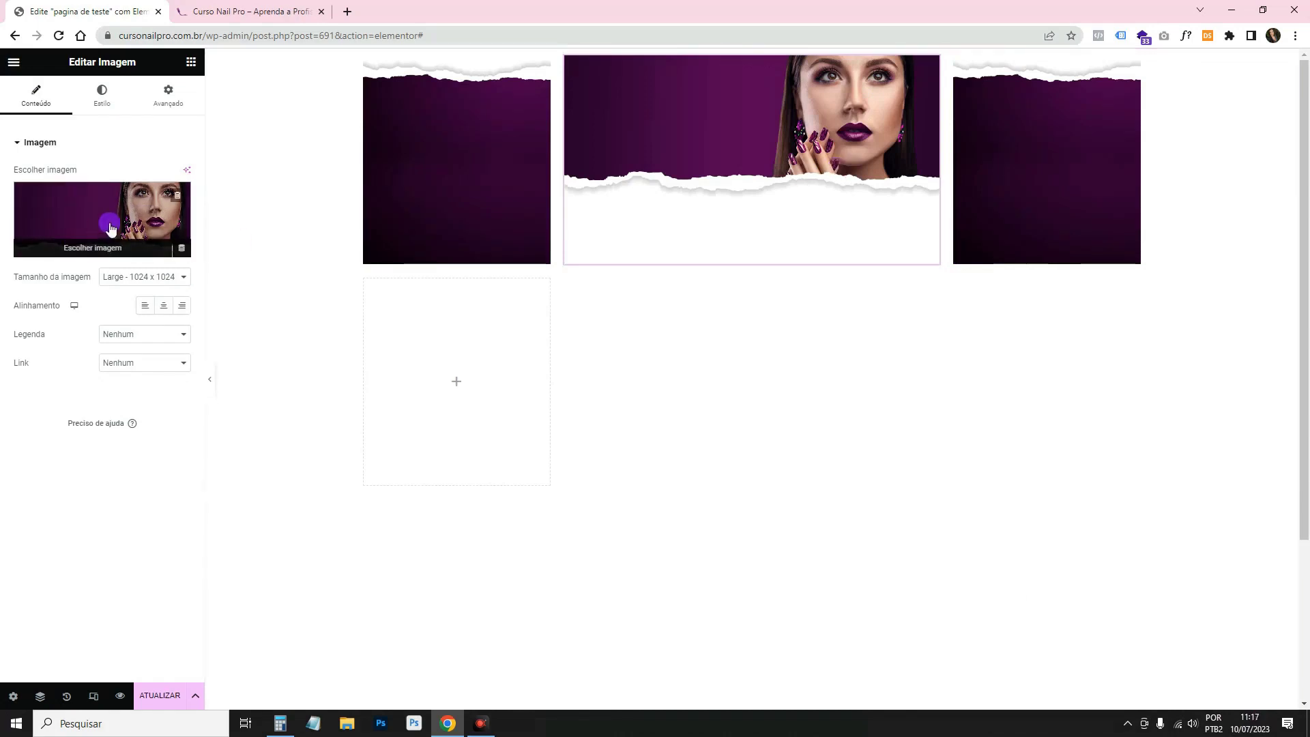
Change the grid container's custom column widths to 1fr 3fr 2fr
{"action": "mouse_move", "coordinate": [759, 60]}
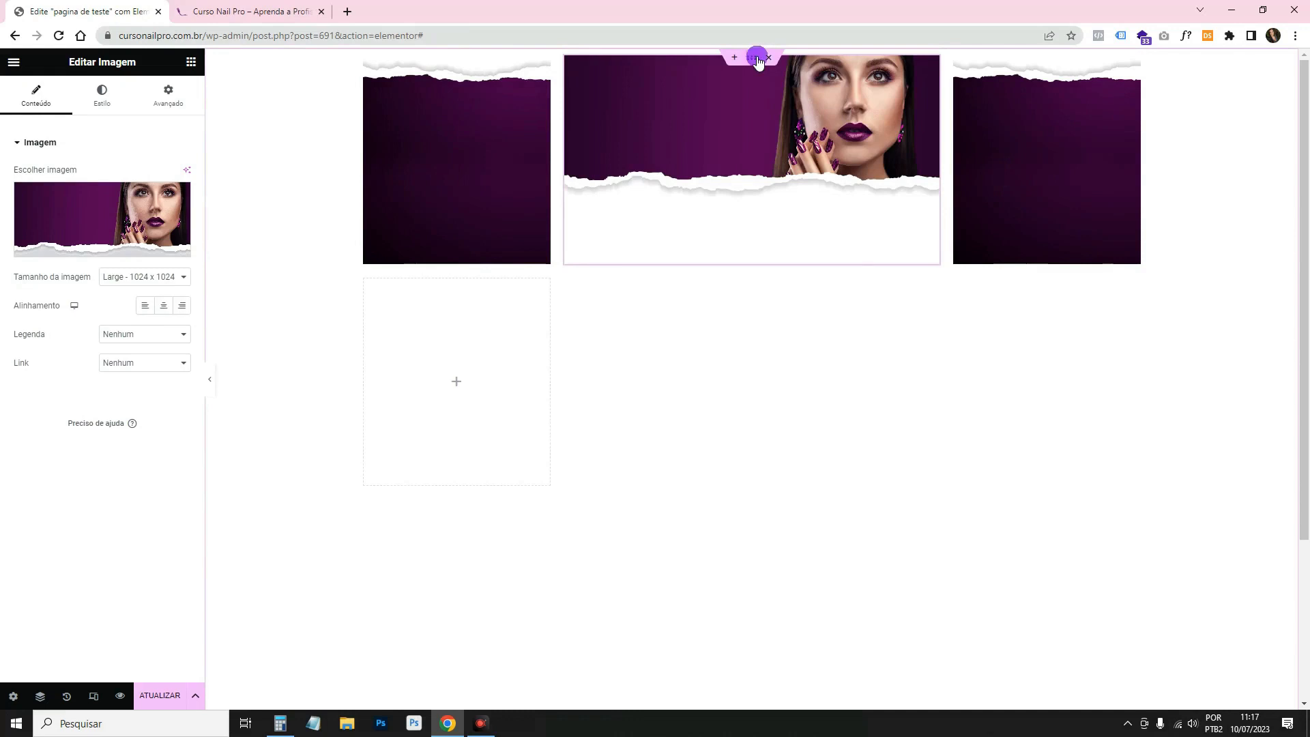
{"action": "left_click", "coordinate": [754, 58]}
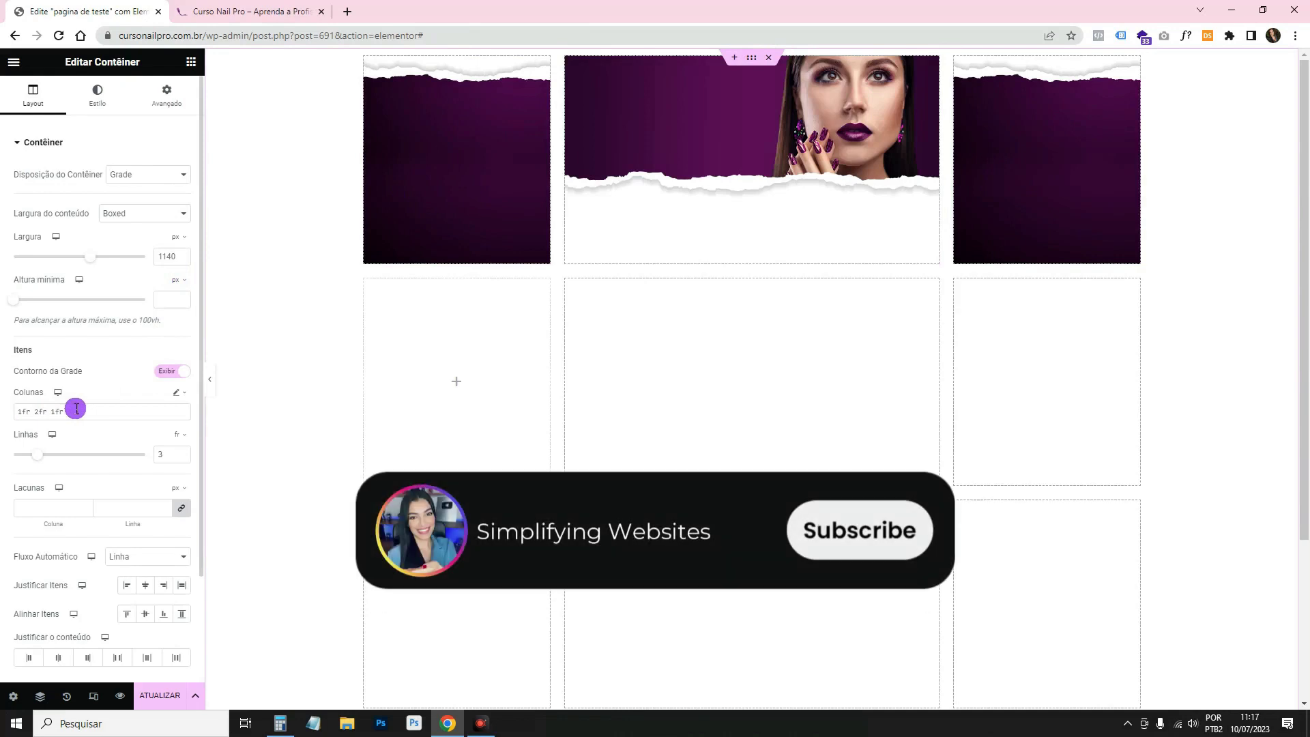
{"action": "left_click", "coordinate": [49, 408]}
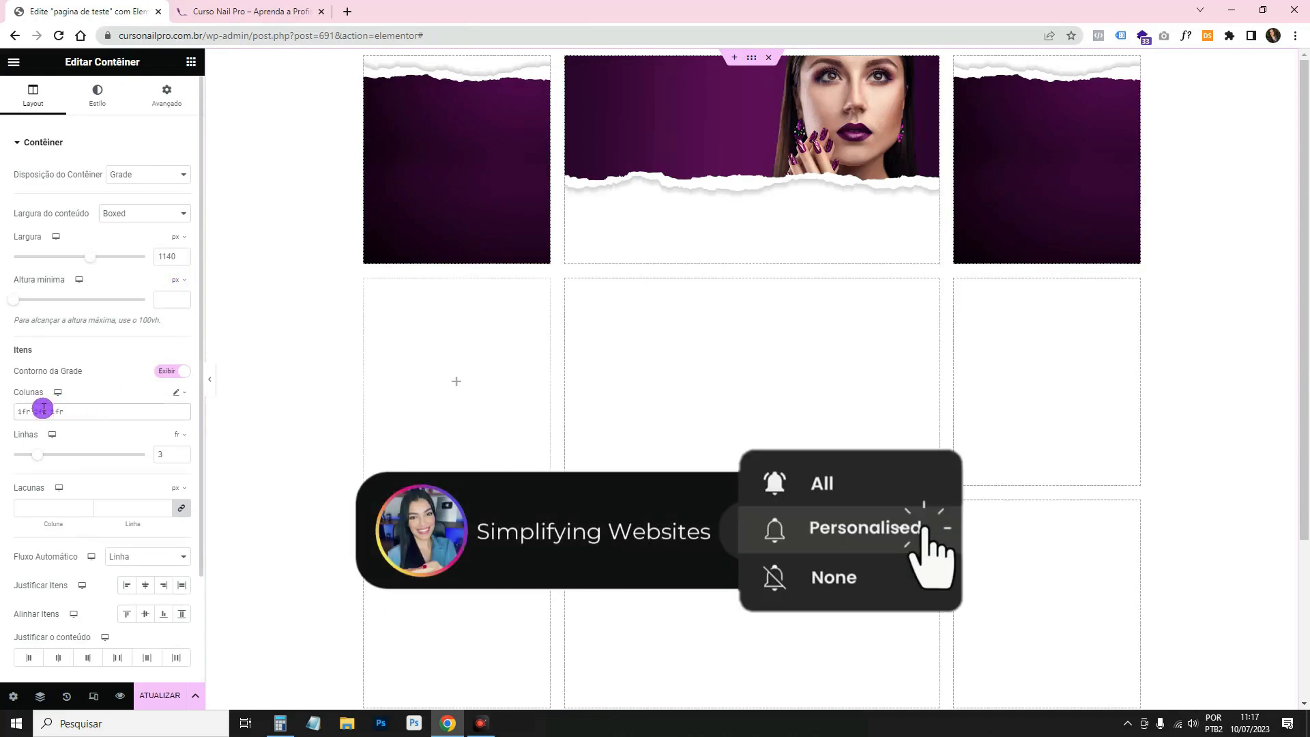
{"action": "left_click", "coordinate": [36, 408]}
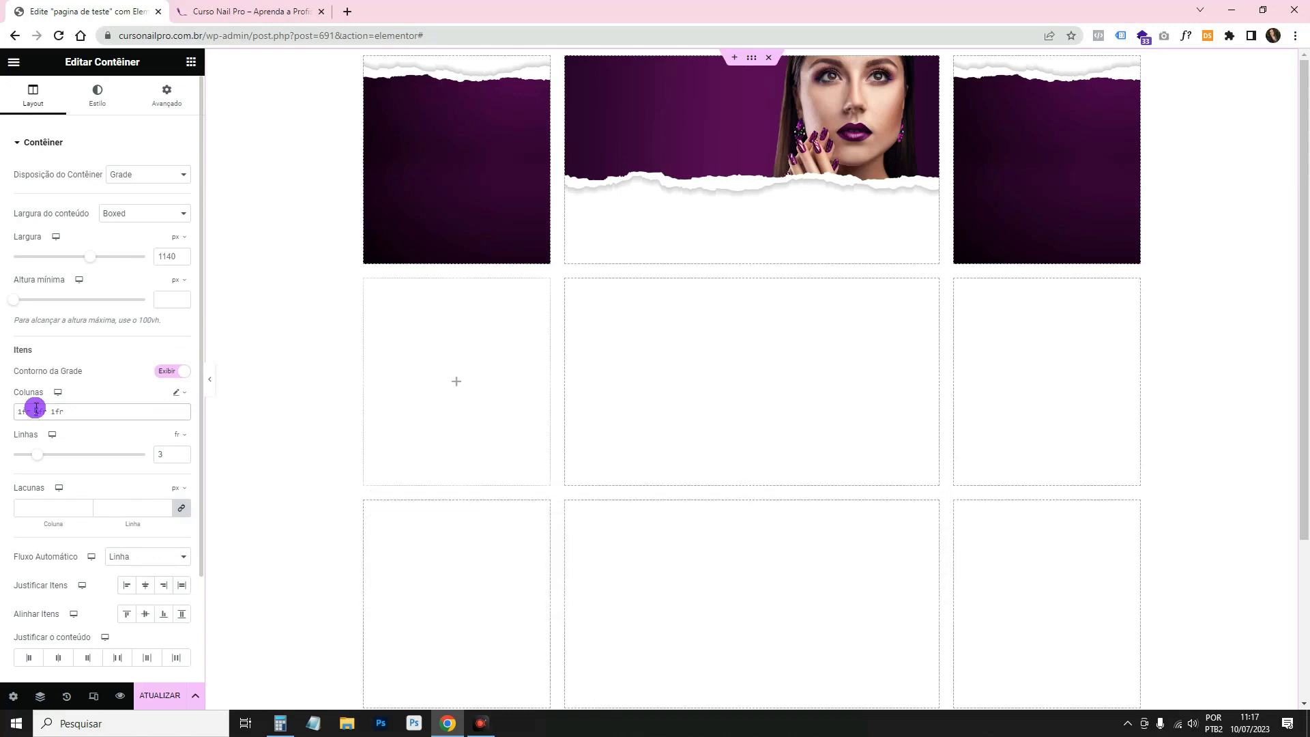
{"action": "type", "text": "3"}
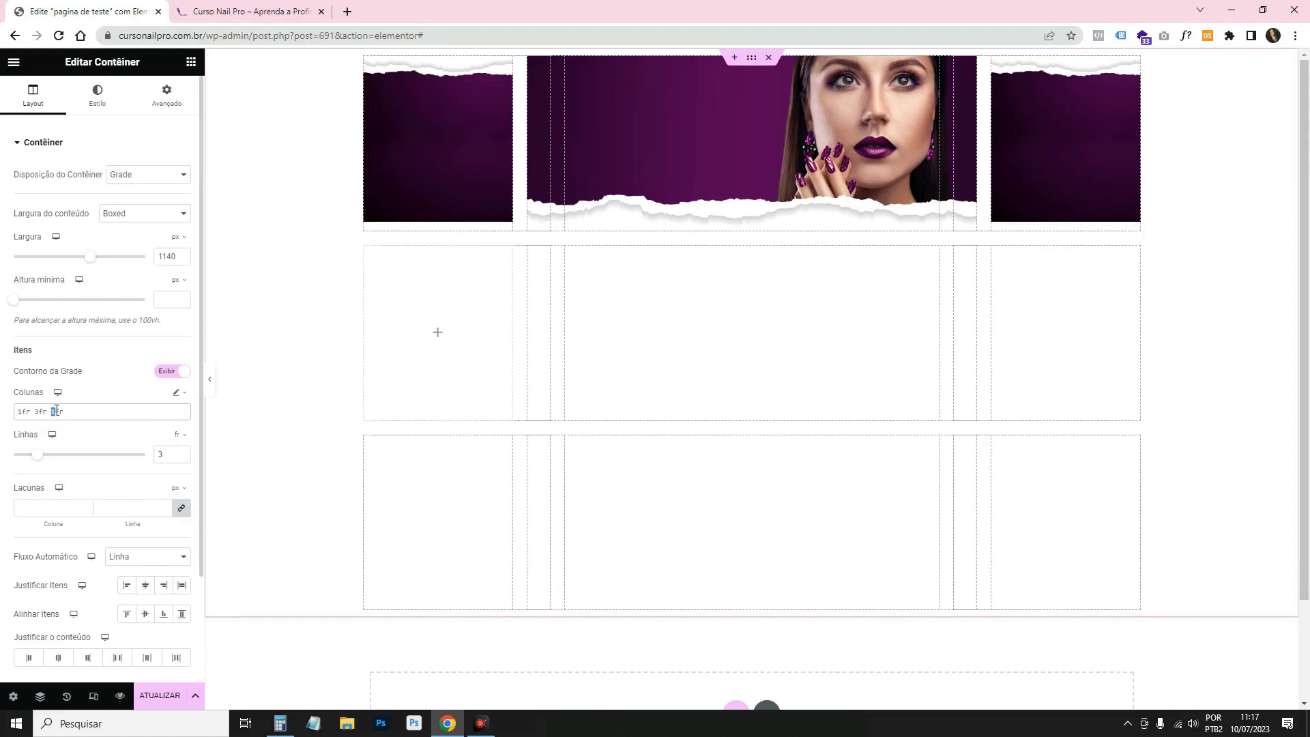
{"action": "type", "text": "2"}
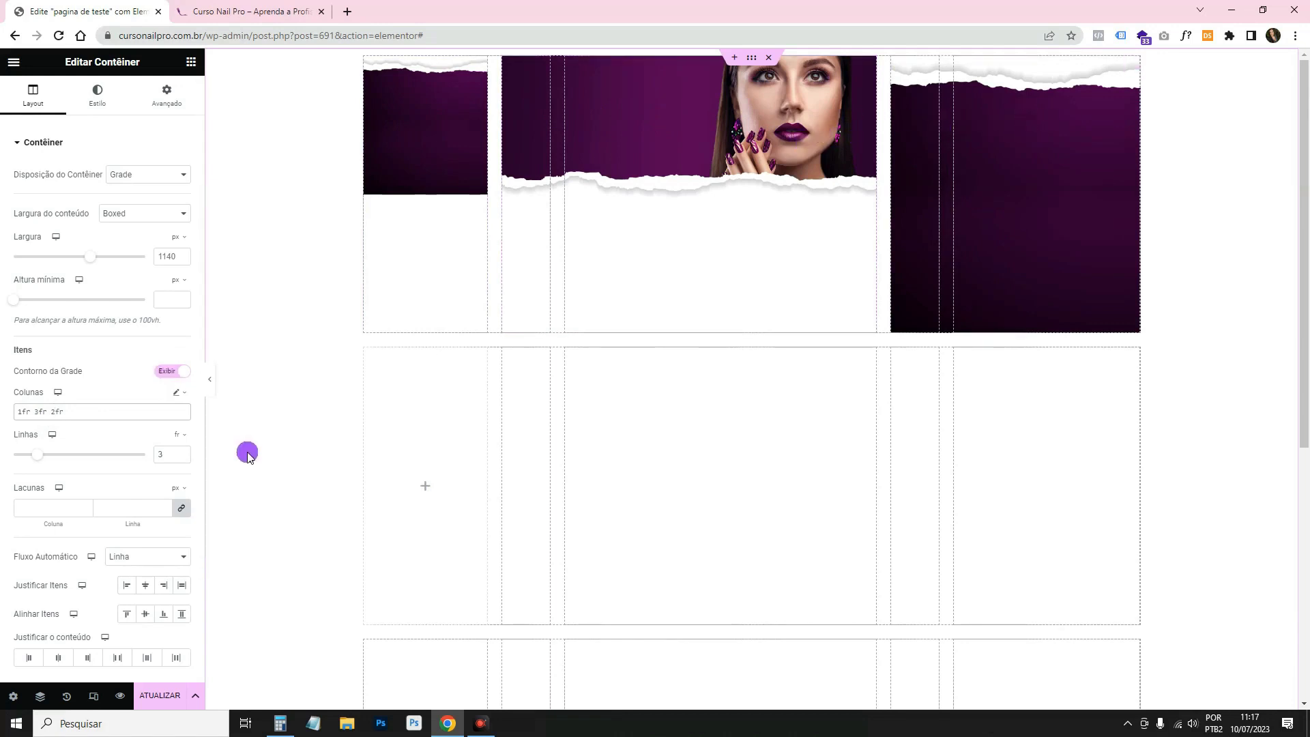
Return the columns to the fr unit, try custom row heights of 1fr 2fr, and reset the rows to the fr unit
{"action": "left_click", "coordinate": [179, 393]}
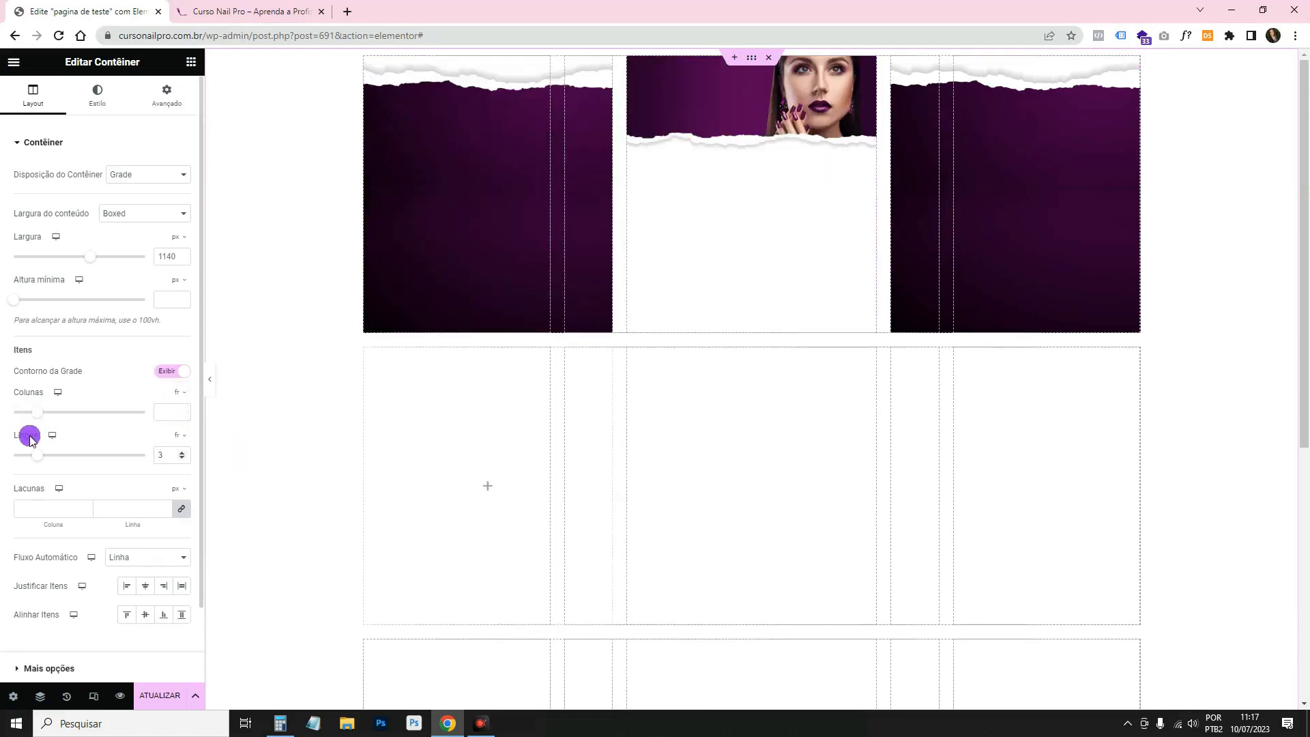
{"action": "left_click", "coordinate": [183, 462]}
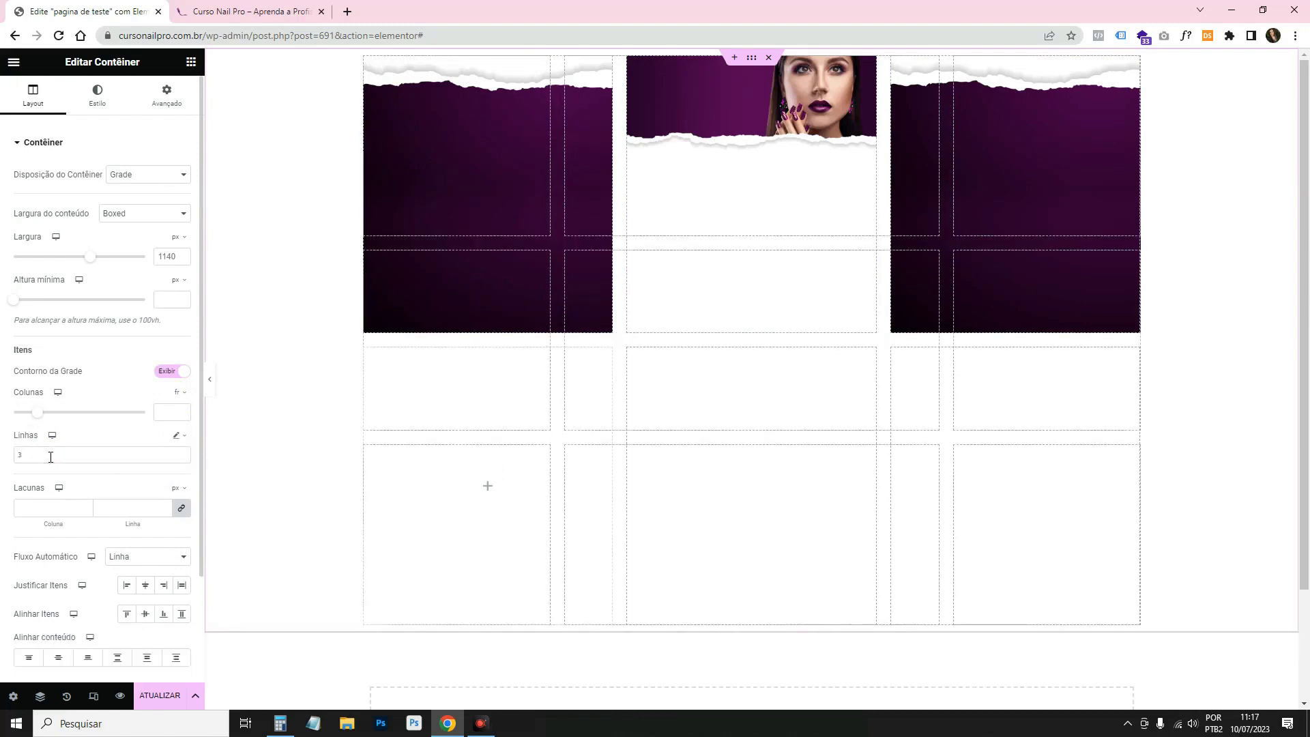
{"action": "type", "text": "1fr"}
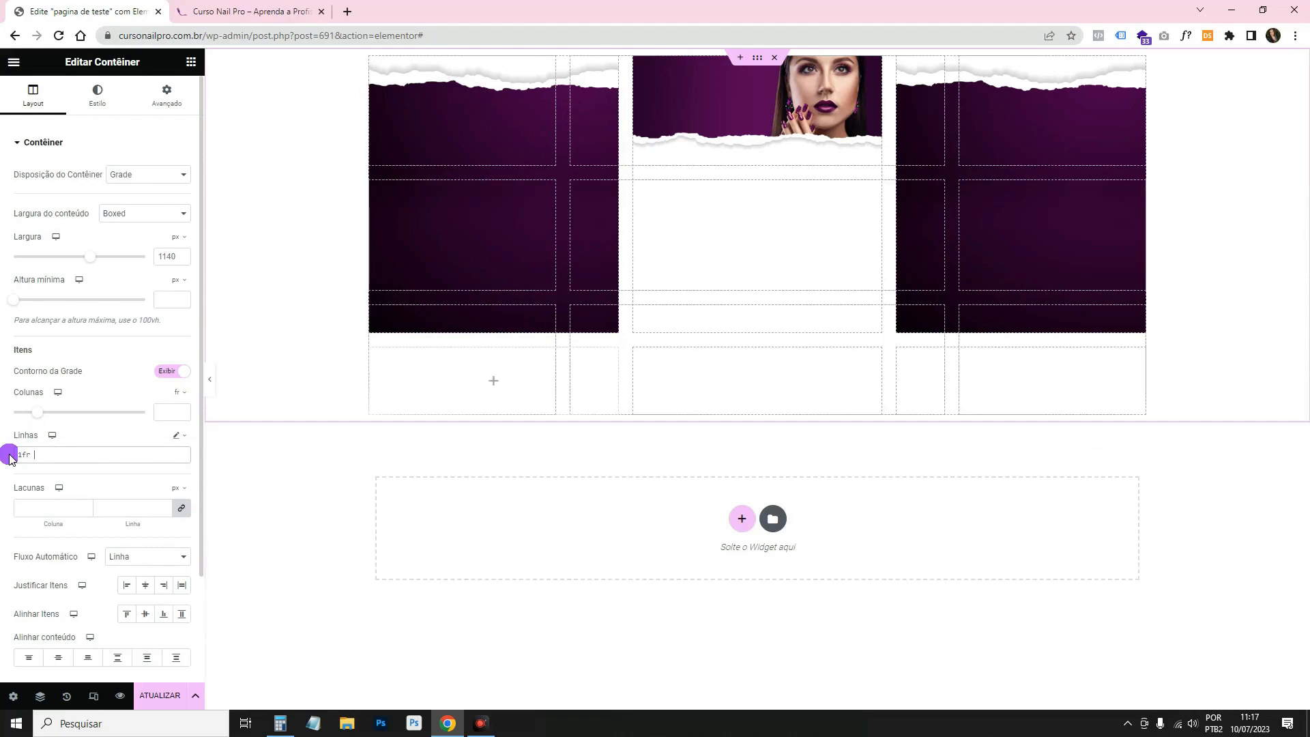
{"action": "type", "text": " 2fr"}
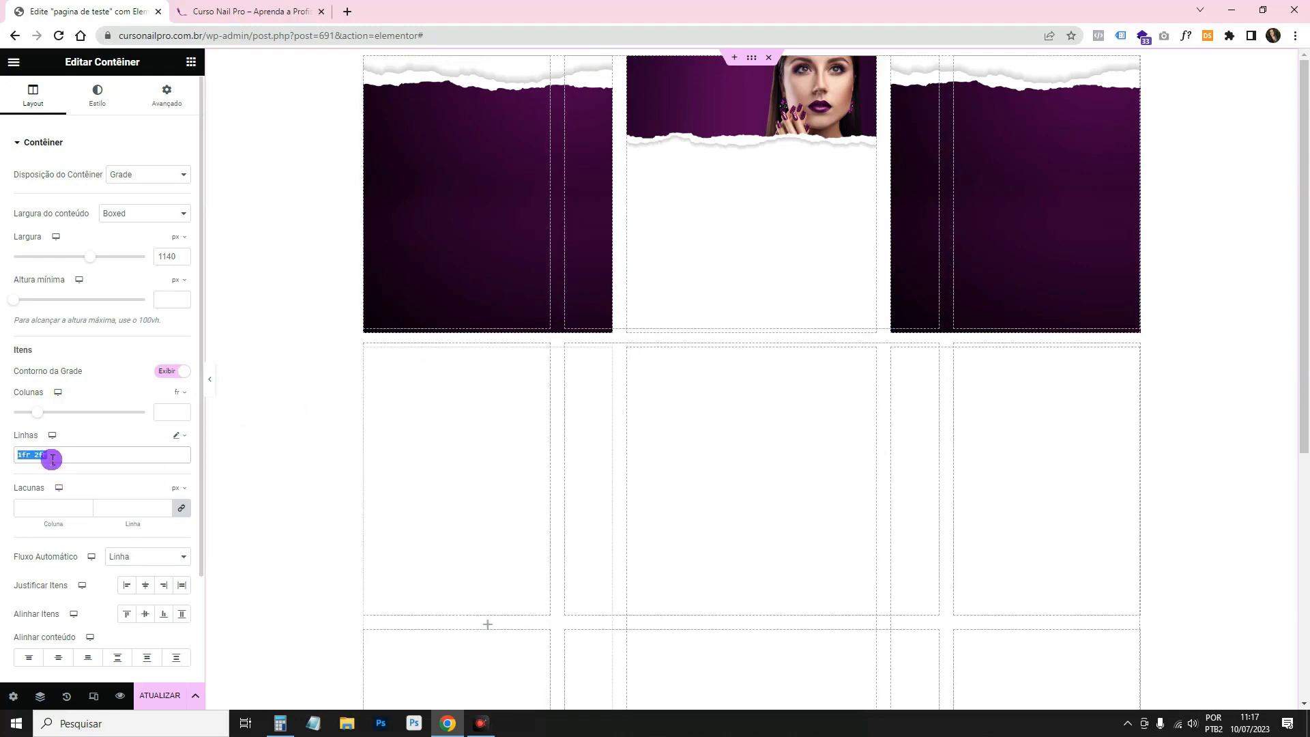
{"action": "left_click", "coordinate": [174, 444]}
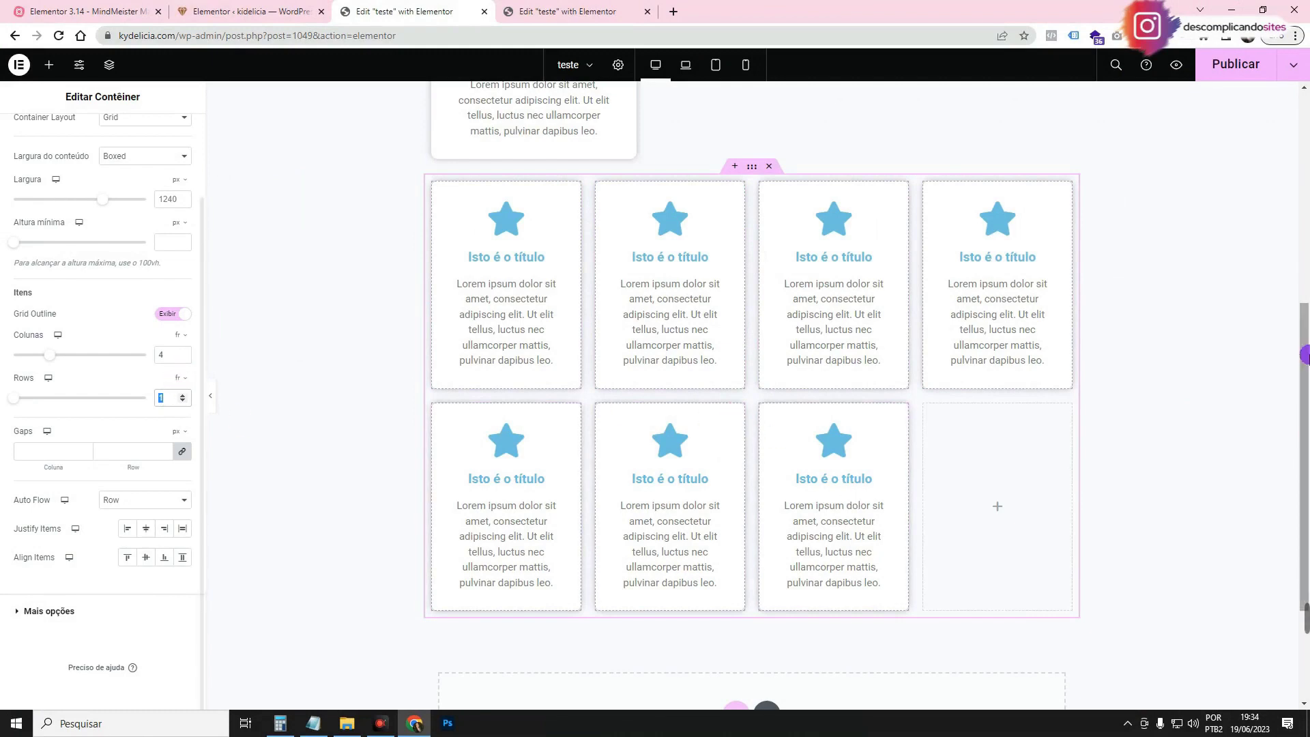
Set the linked column and row gaps of the four-column card grid on the "teste" page to 10 px
{"action": "left_click_drag", "start_coordinate": [23, 430], "coordinate": [17, 435]}
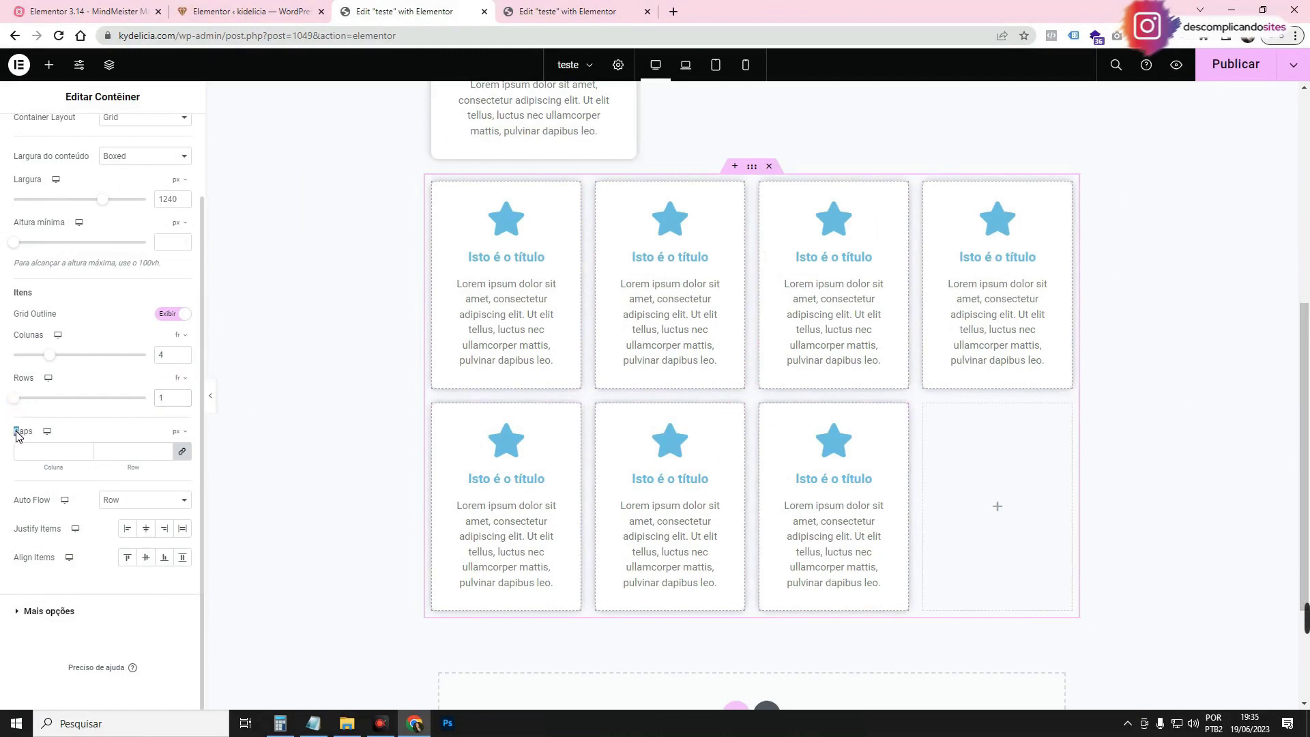
{"action": "left_click", "coordinate": [48, 451]}
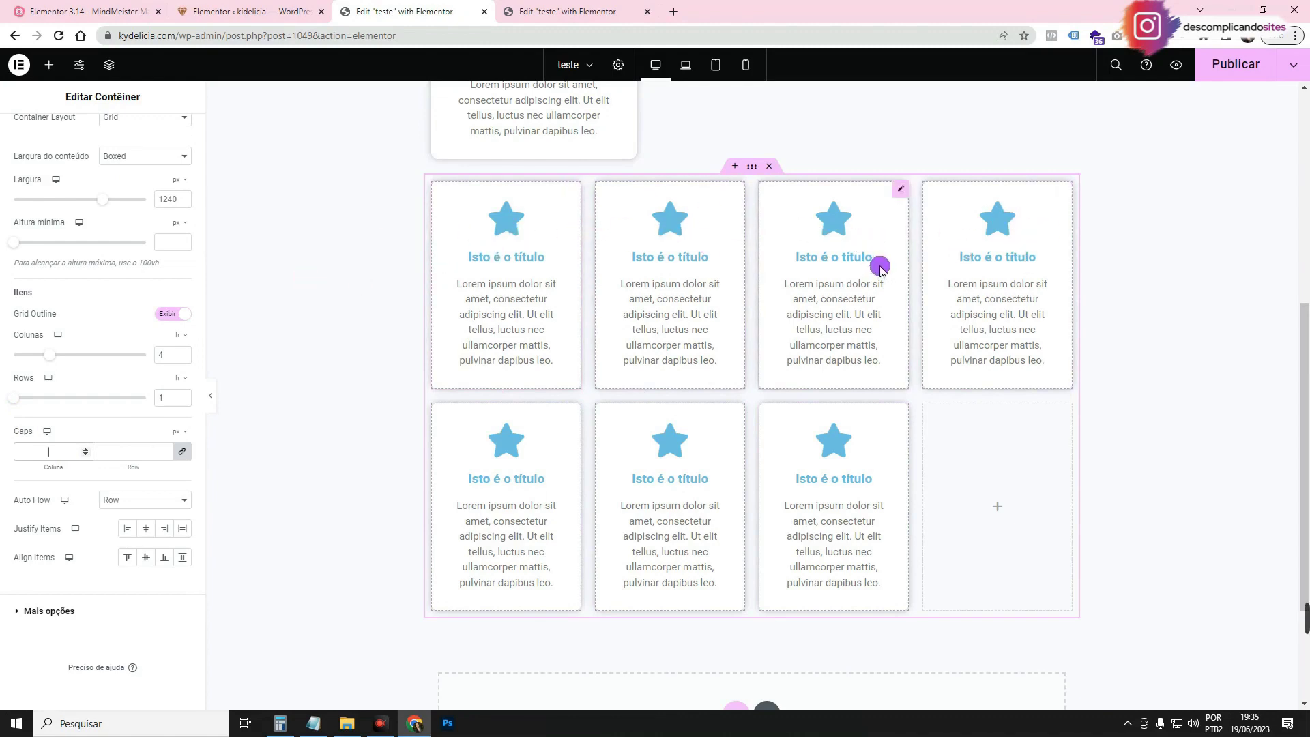
{"action": "left_click", "coordinate": [146, 457]}
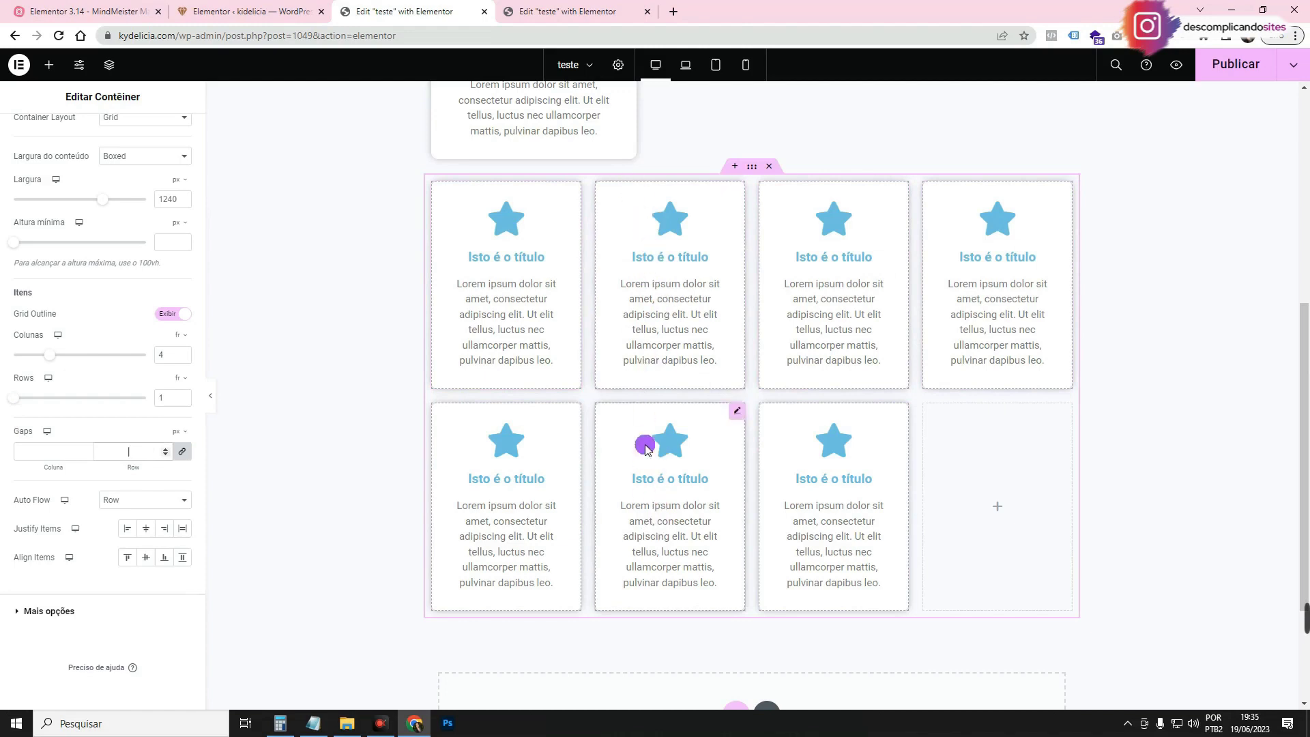
{"action": "left_click", "coordinate": [54, 452]}
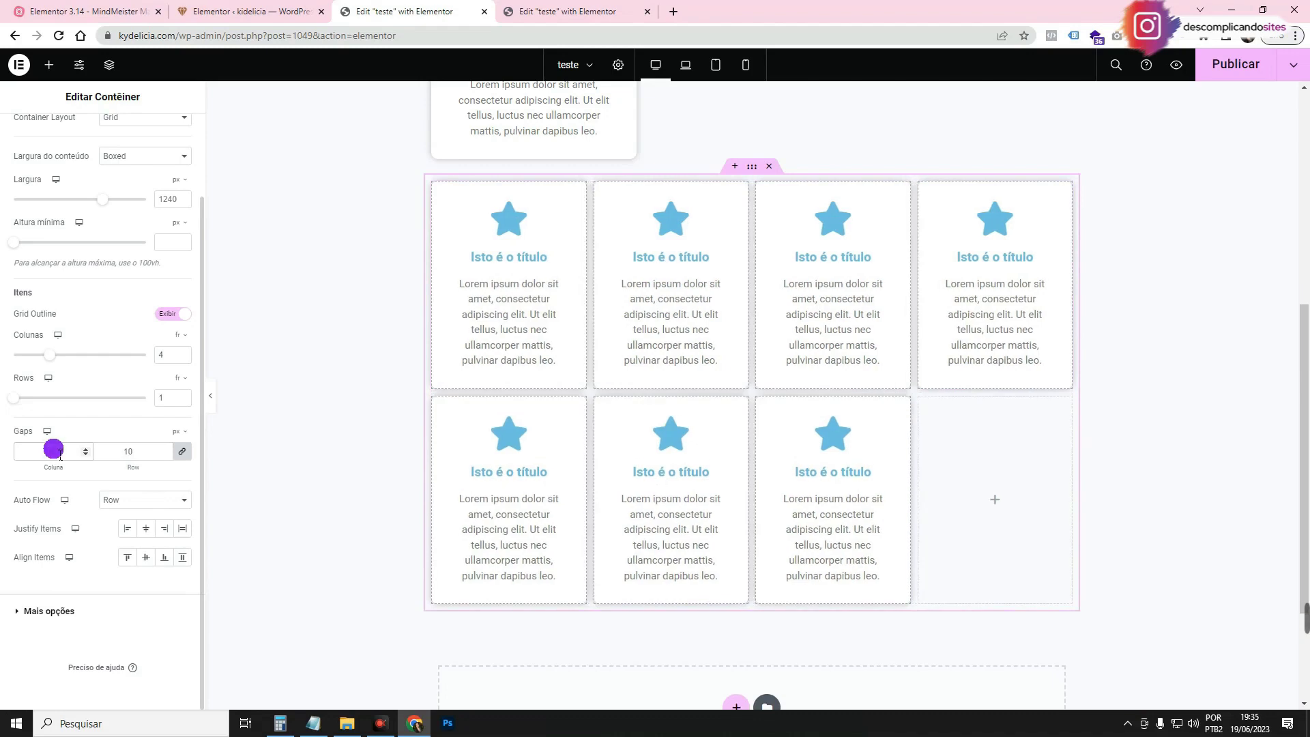
Unlink the card grid's gap values and set only the row gap to 50 px
{"action": "left_click", "coordinate": [182, 452]}
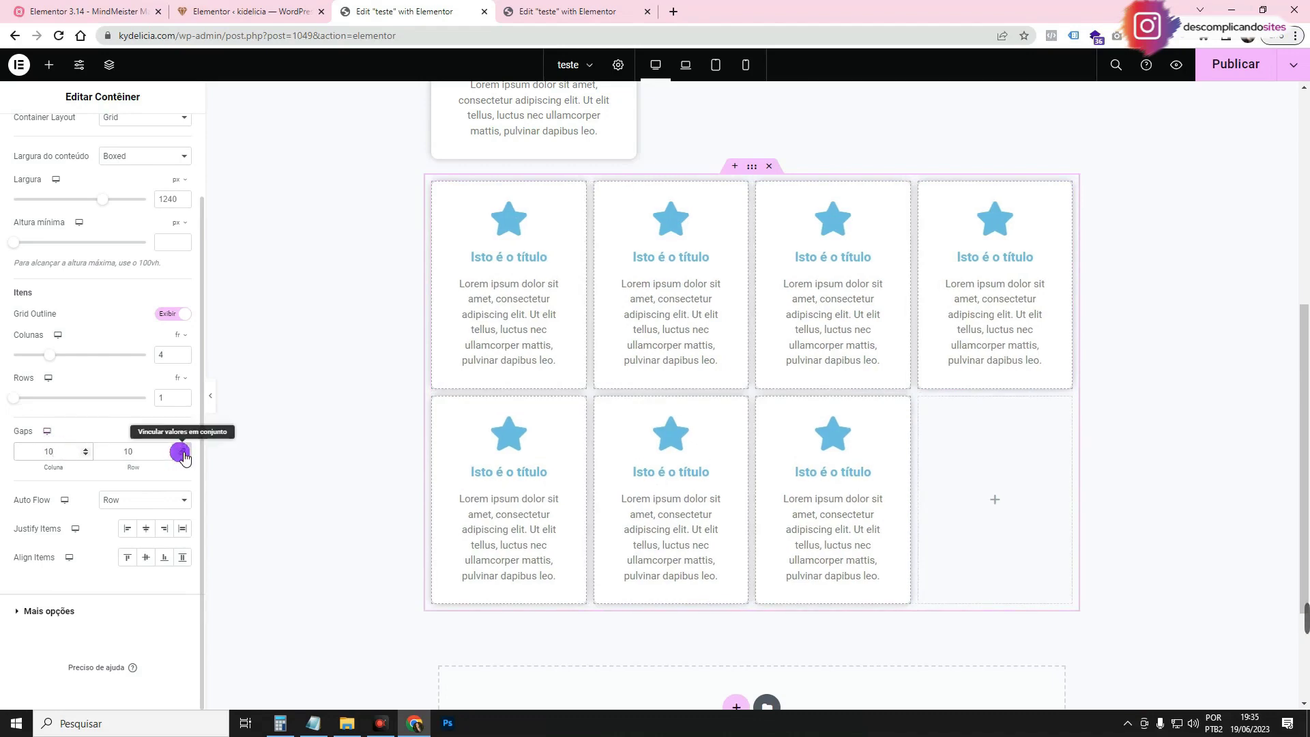
{"action": "left_click", "coordinate": [181, 452]}
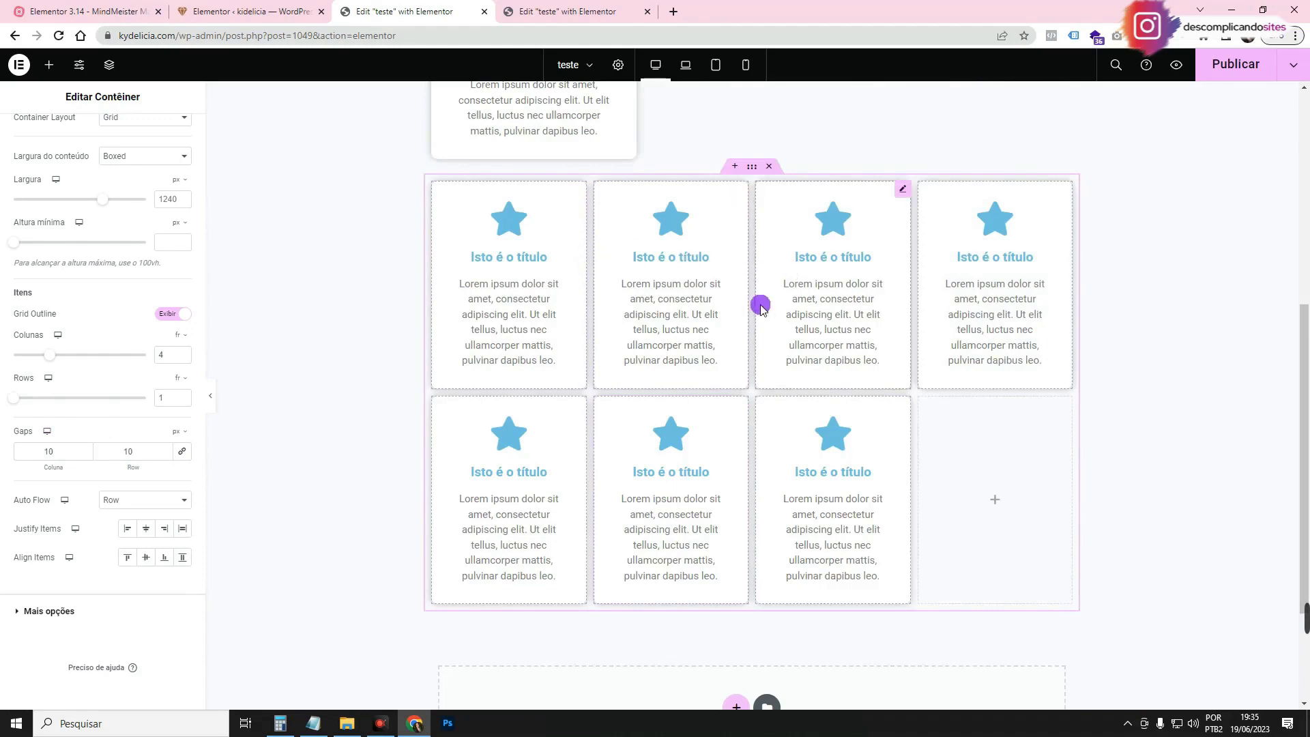
{"action": "left_click_drag", "start_coordinate": [162, 451], "coordinate": [109, 453]}
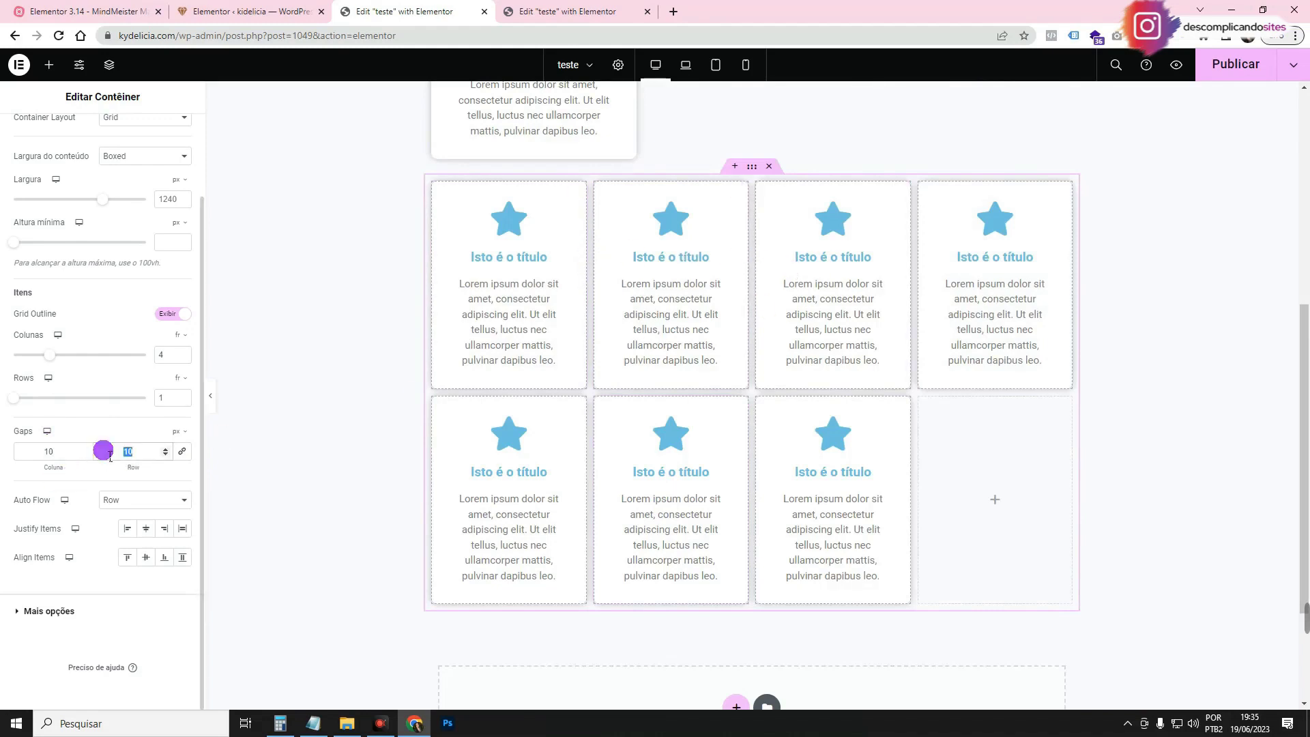
{"action": "type", "text": "50"}
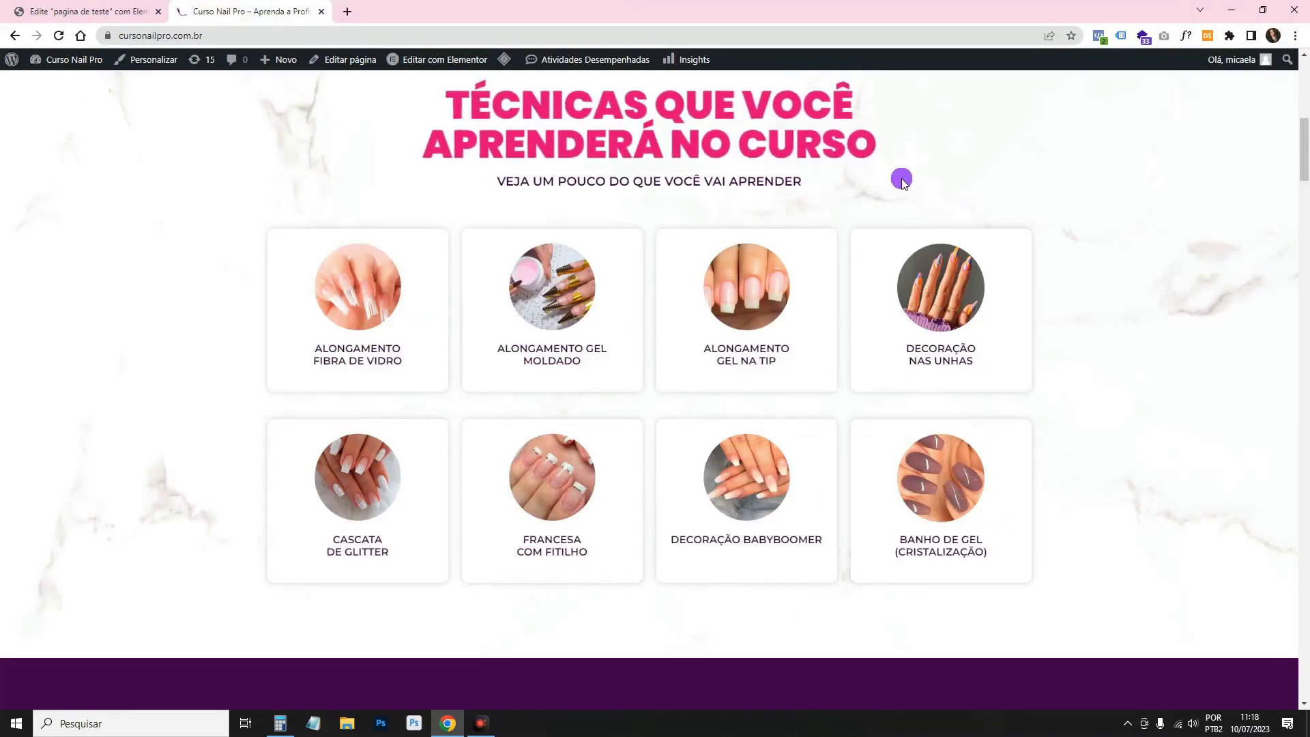
Return to the test page editor, delete the image grid container, and add a new grid container with three columns and one row
{"action": "scroll", "coordinate": [902, 181], "scroll_direction": "up", "scroll_amount": 8}
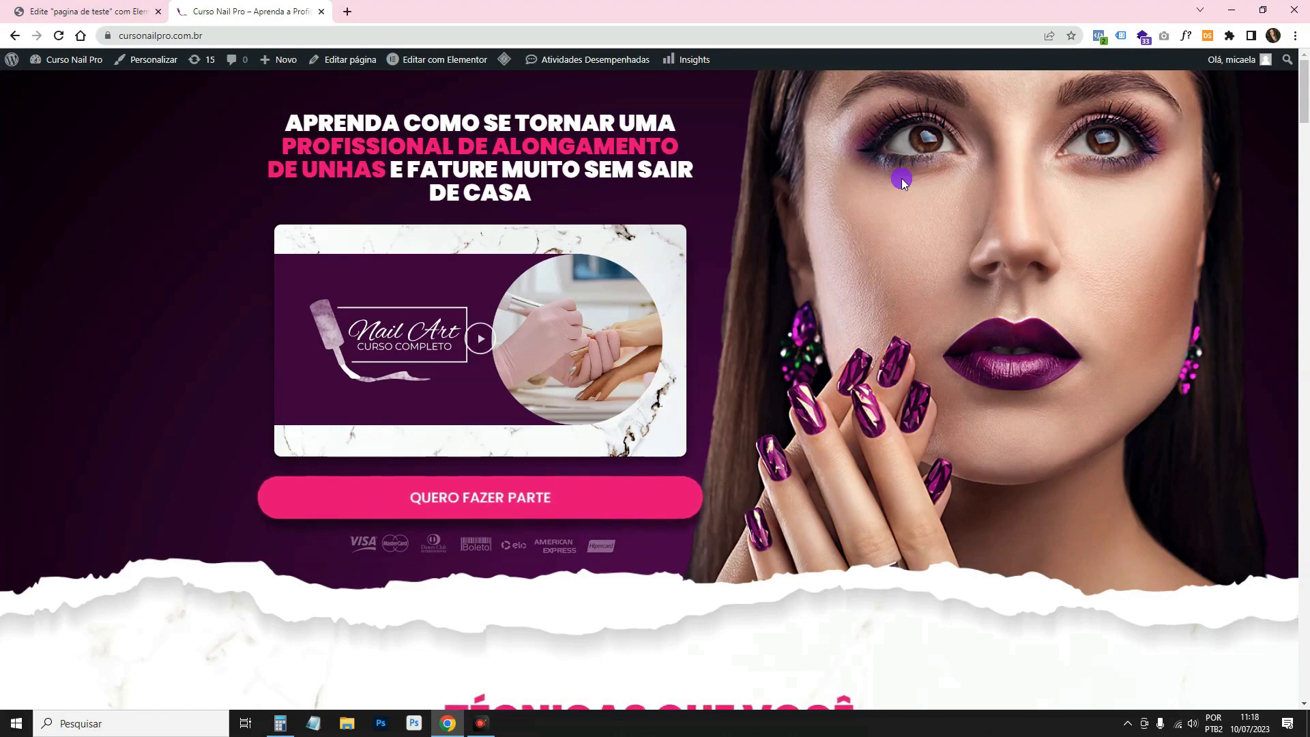
{"action": "left_click", "coordinate": [99, 5]}
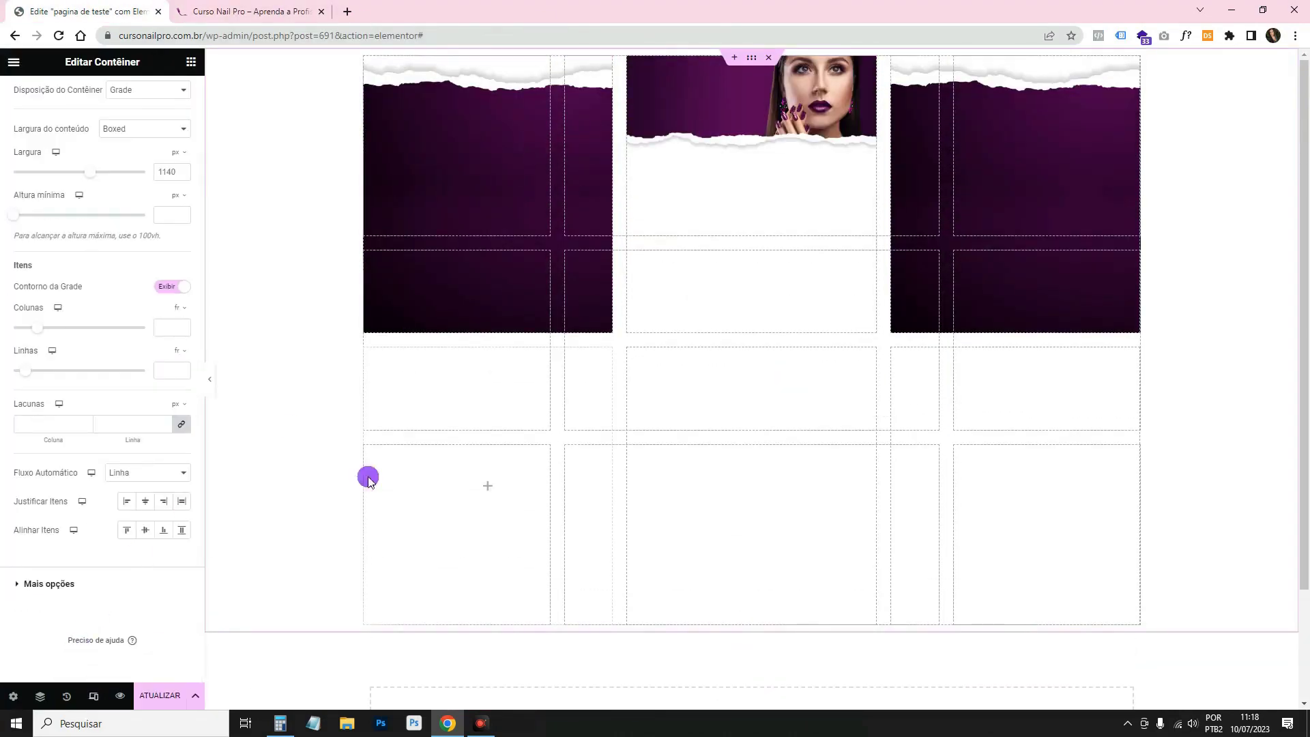
{"action": "left_click", "coordinate": [769, 57]}
{"action": "left_click", "coordinate": [745, 167]}
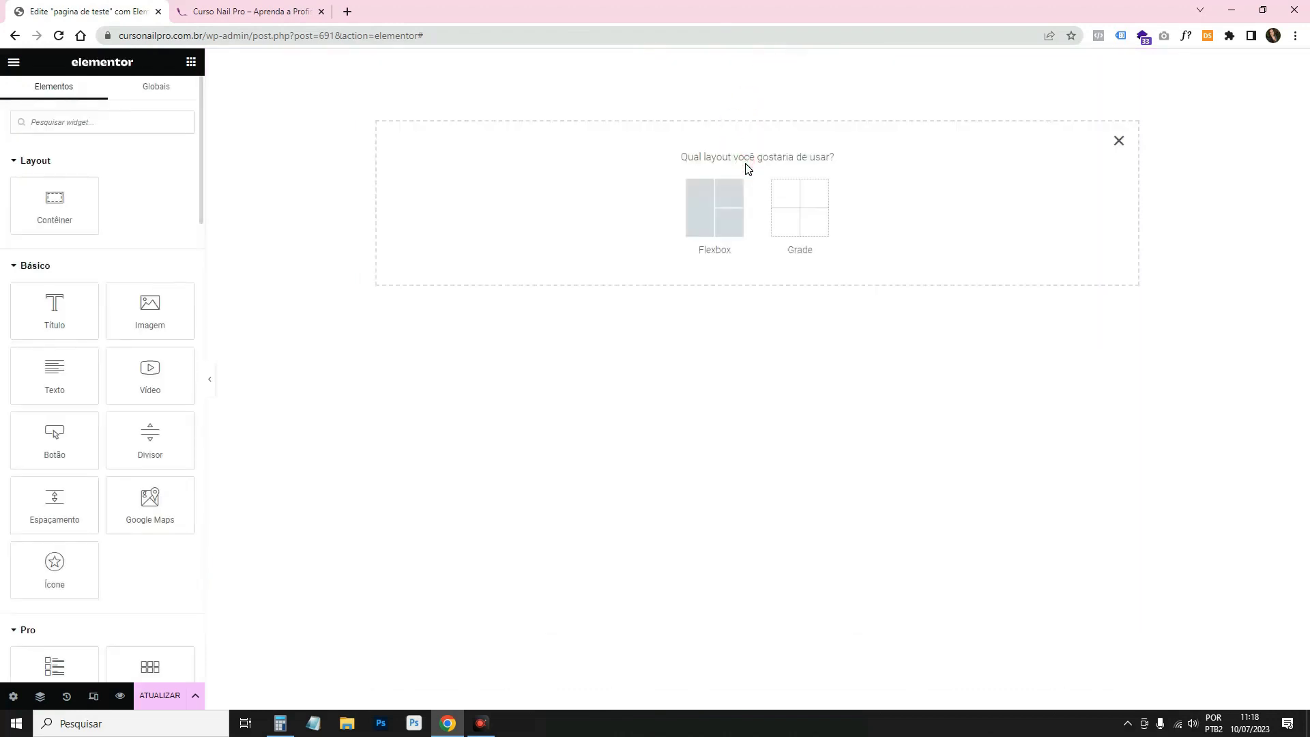
{"action": "left_click", "coordinate": [820, 217]}
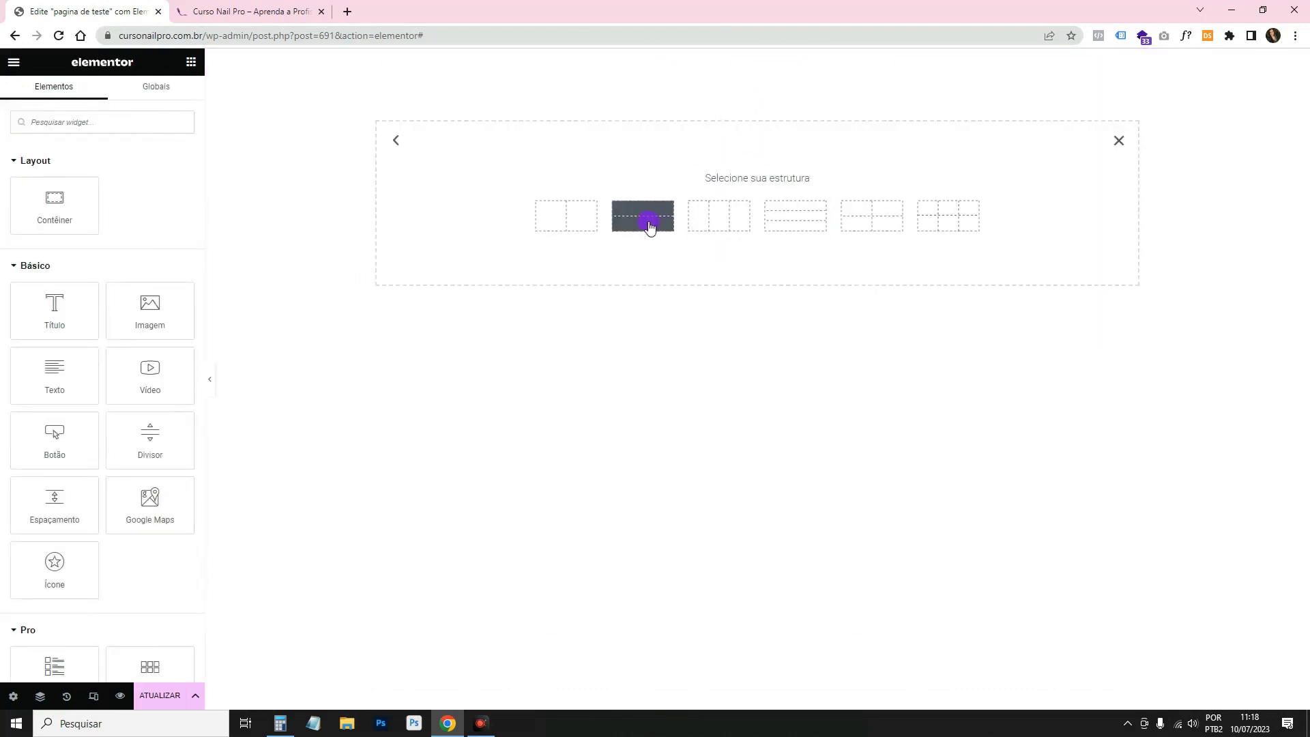
{"action": "left_click", "coordinate": [739, 214]}
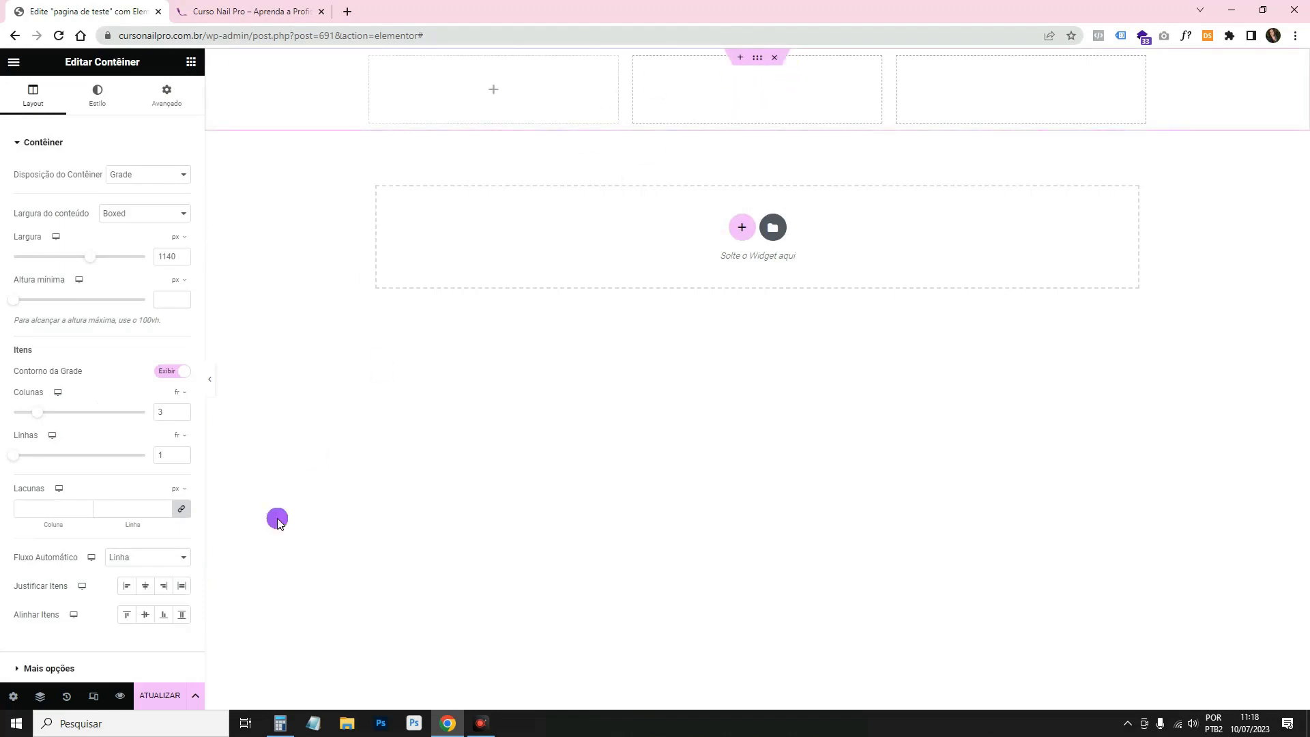
Turn on responsive mode, add an image widget to the grid's first cell, and duplicate it twice to fill all three columns
{"action": "left_click", "coordinate": [93, 696]}
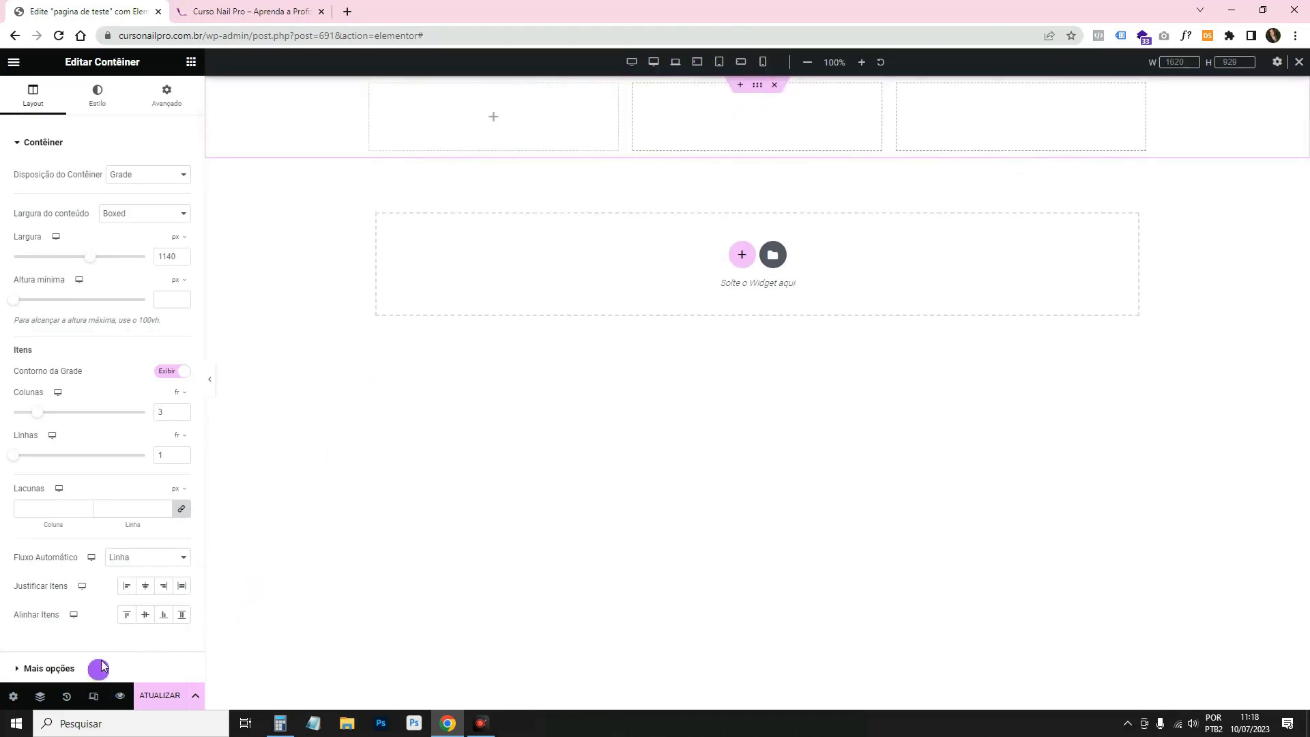
{"action": "left_click", "coordinate": [191, 62]}
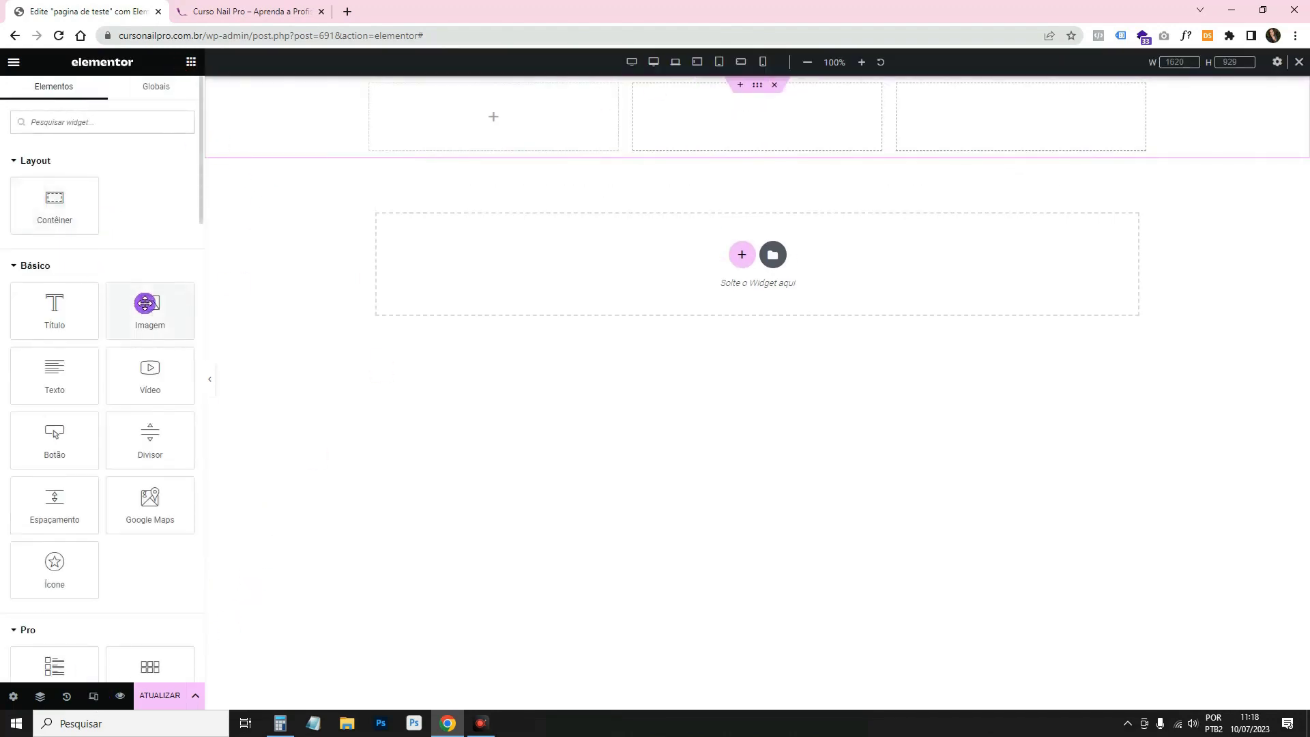
{"action": "left_click_drag", "start_coordinate": [151, 311], "coordinate": [471, 111]}
{"action": "right_click", "coordinate": [471, 113]}
{"action": "left_click", "coordinate": [510, 155]}
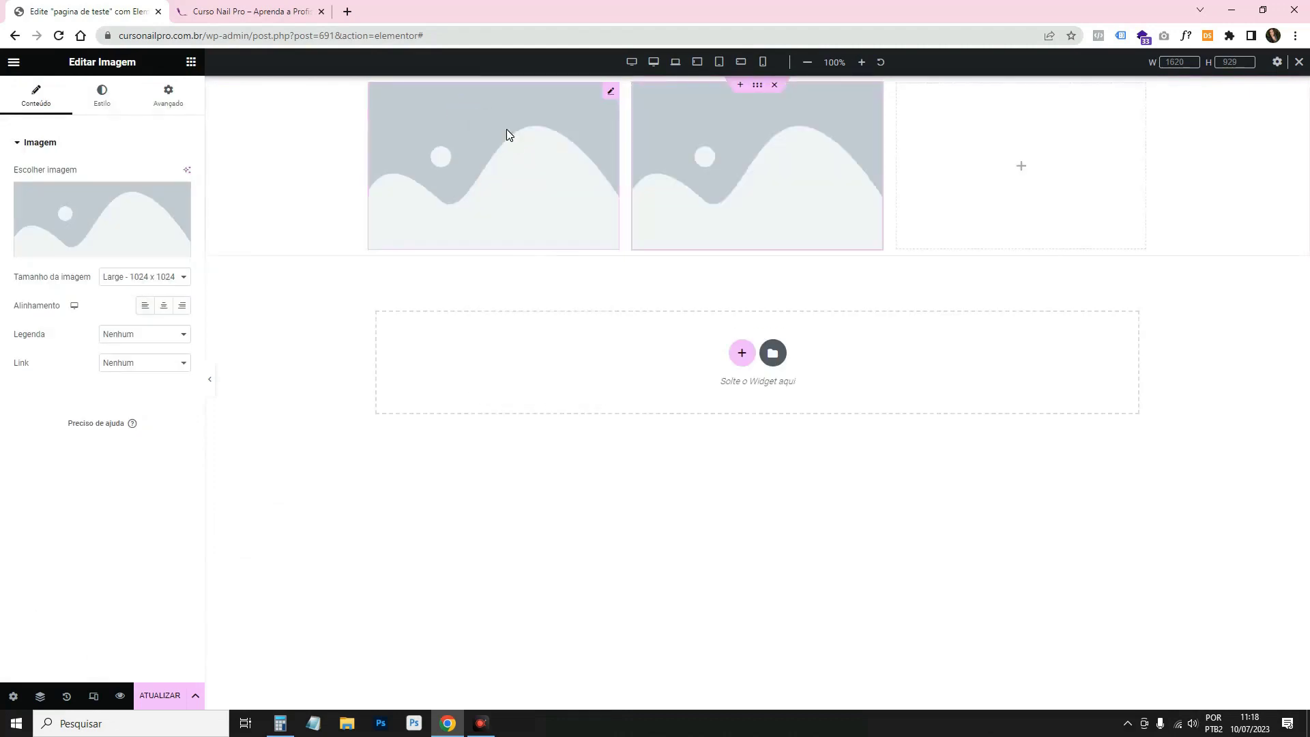
{"action": "right_click", "coordinate": [507, 129]}
{"action": "left_click", "coordinate": [600, 158]}
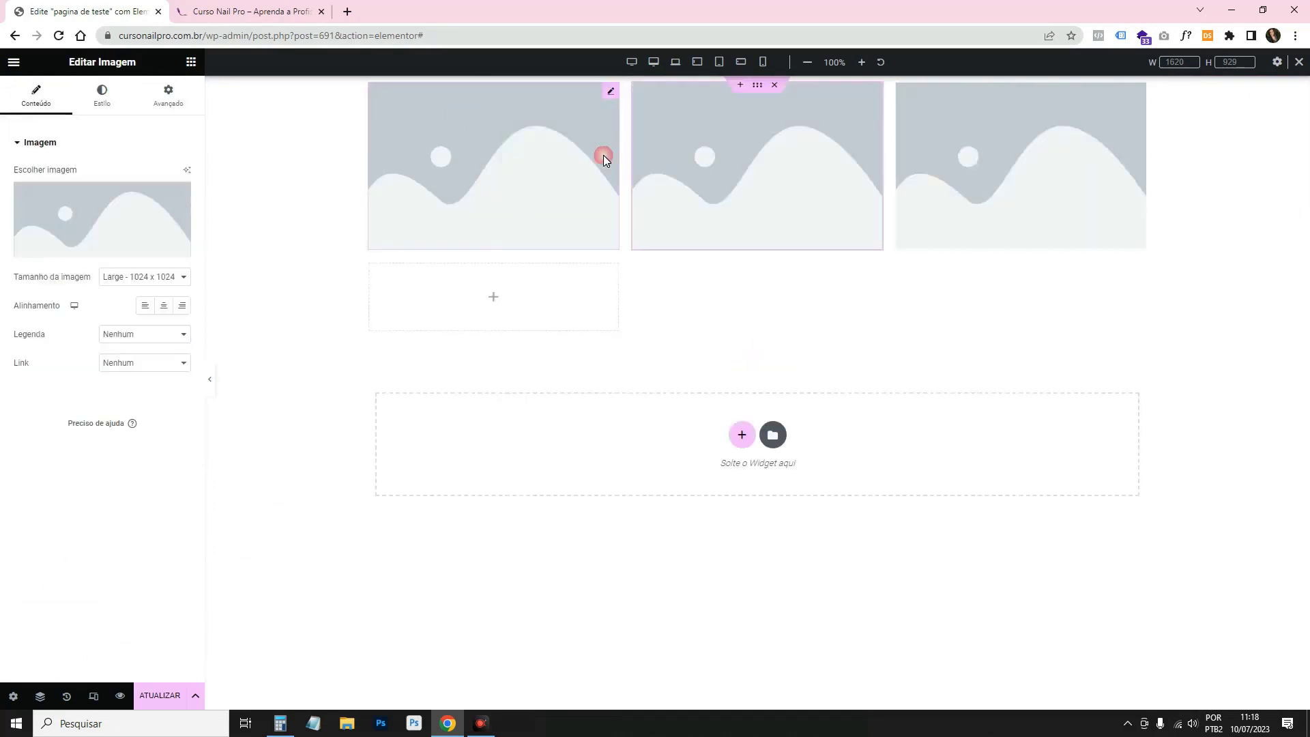
Switch the preview to the portrait mobile size and set the grid container's columns to 3 for that device
{"action": "left_click", "coordinate": [99, 694]}
{"action": "left_click", "coordinate": [101, 693]}
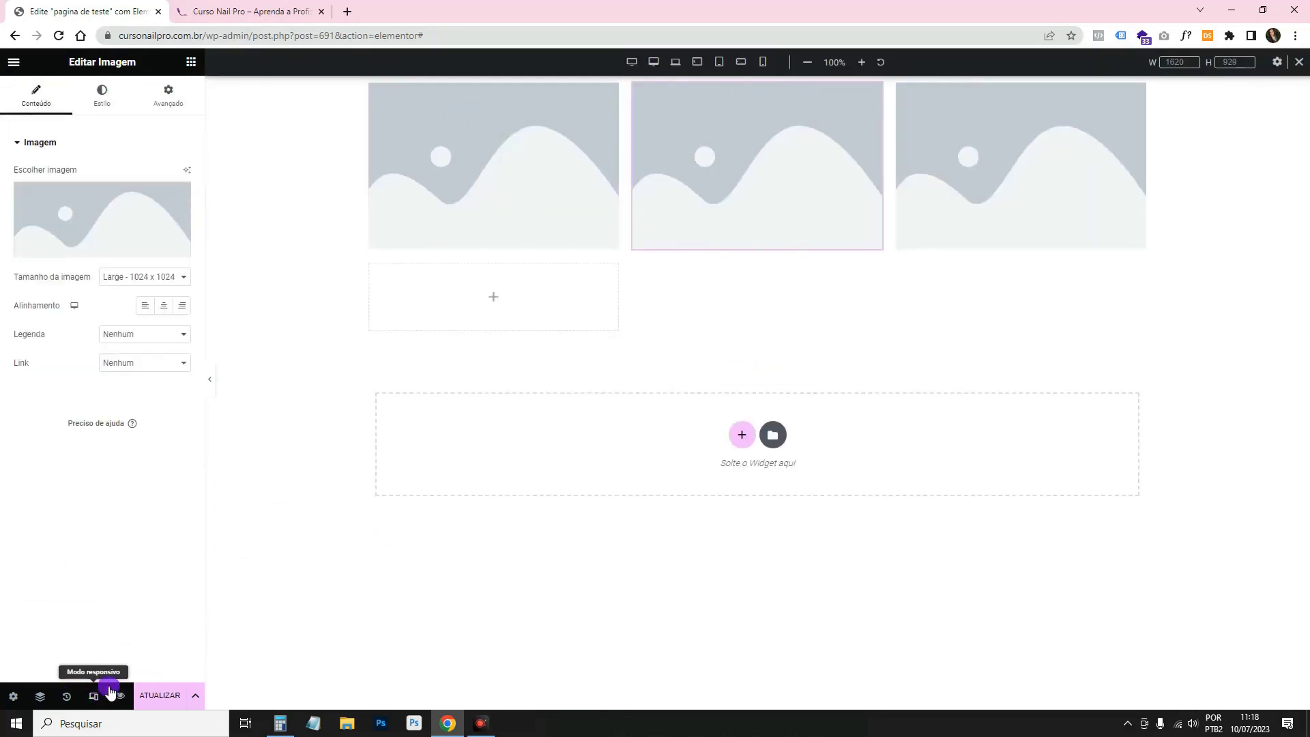
{"action": "left_click", "coordinate": [764, 64]}
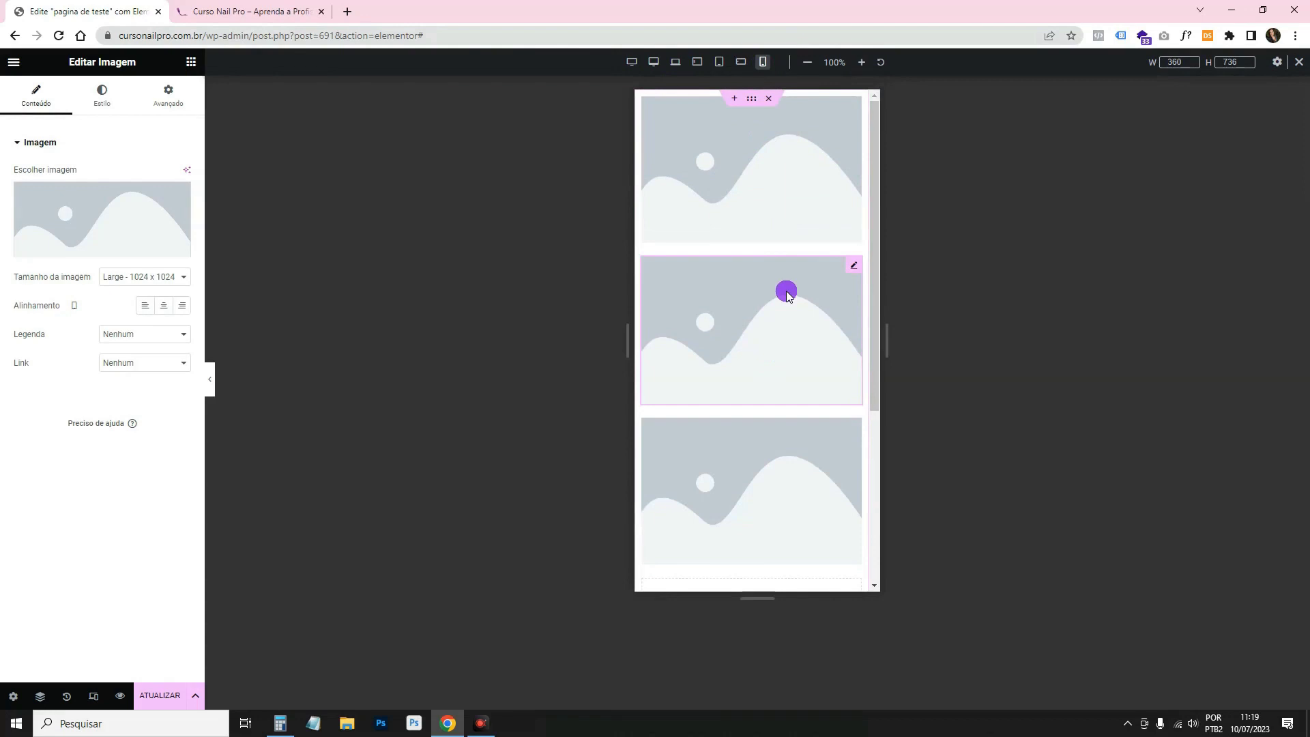
{"action": "left_click", "coordinate": [753, 100]}
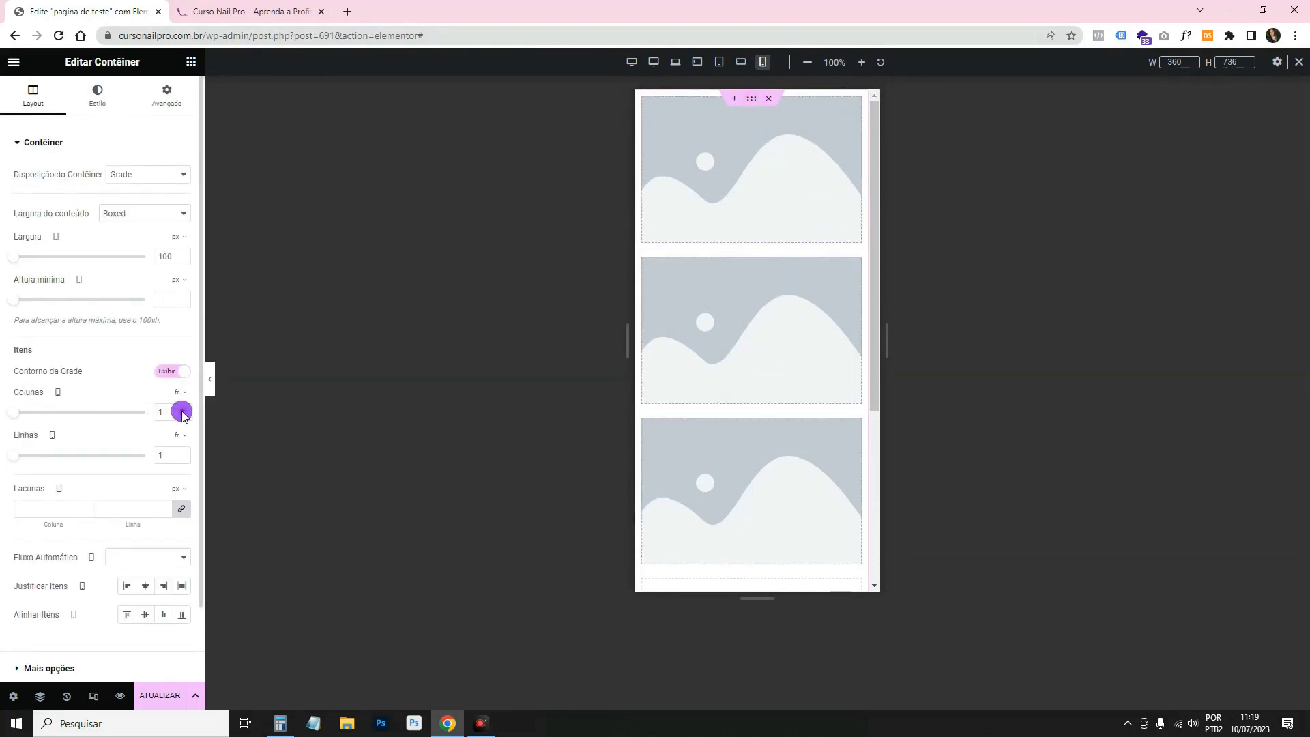
{"action": "left_click", "coordinate": [181, 408]}
{"action": "left_click", "coordinate": [182, 409]}
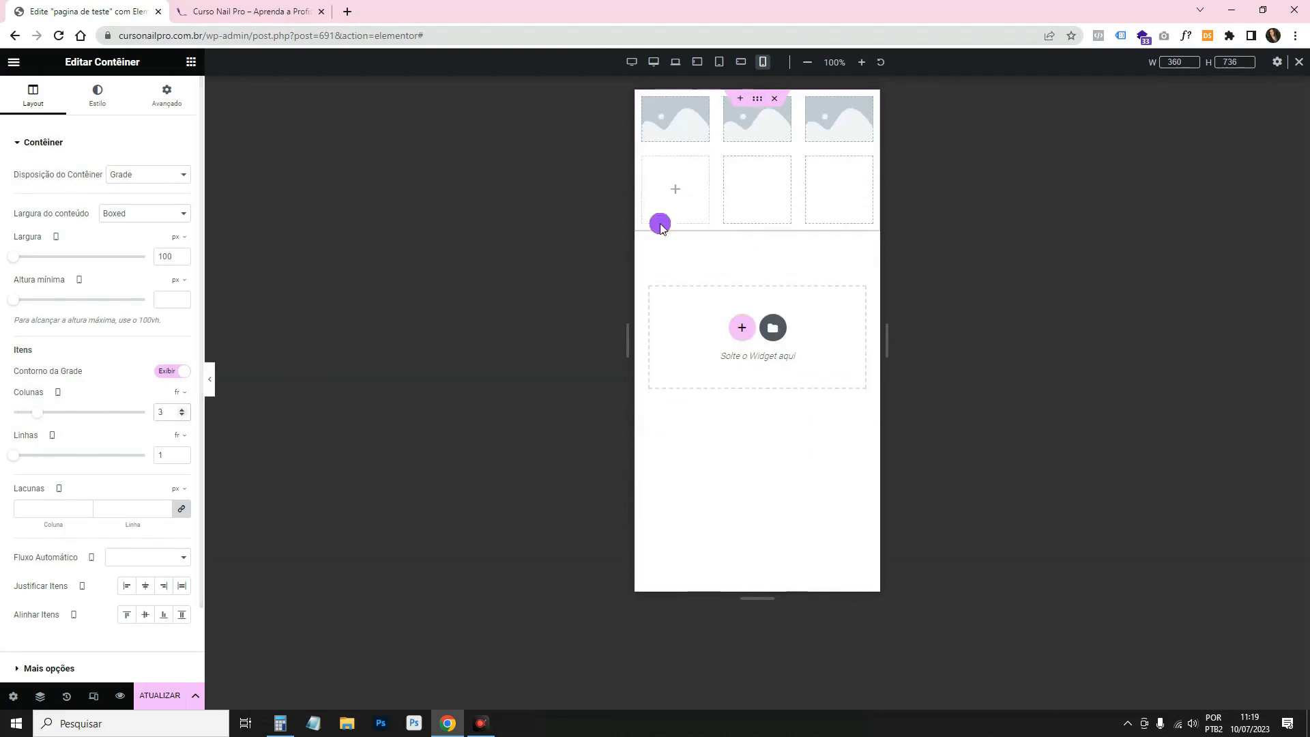